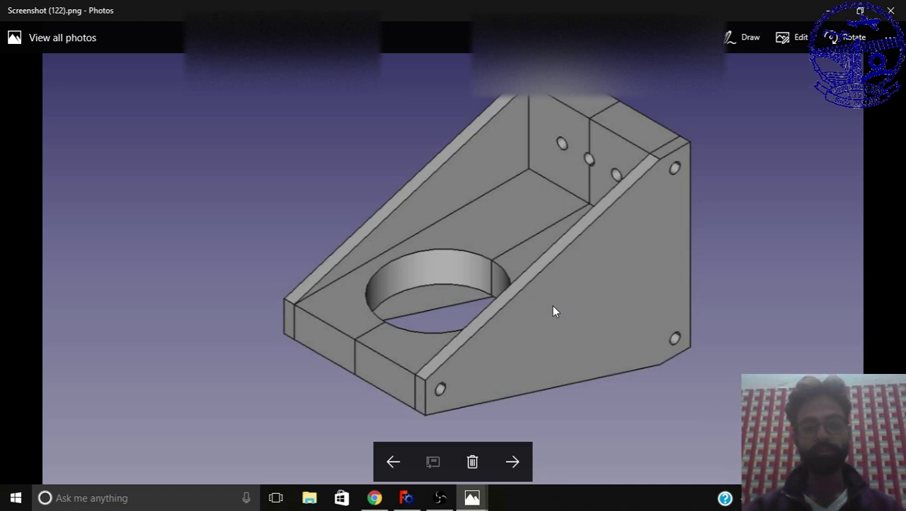
key("Left")
key("Left")
key("Left")
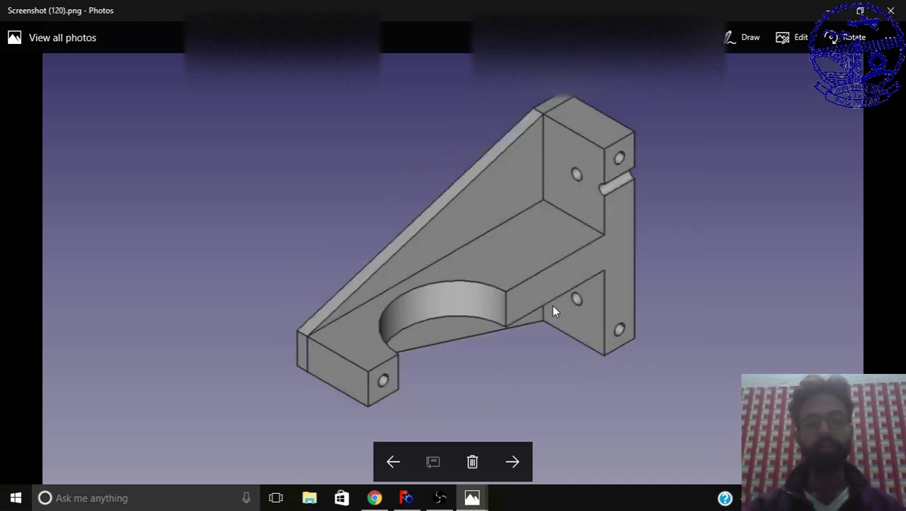
key("Left")
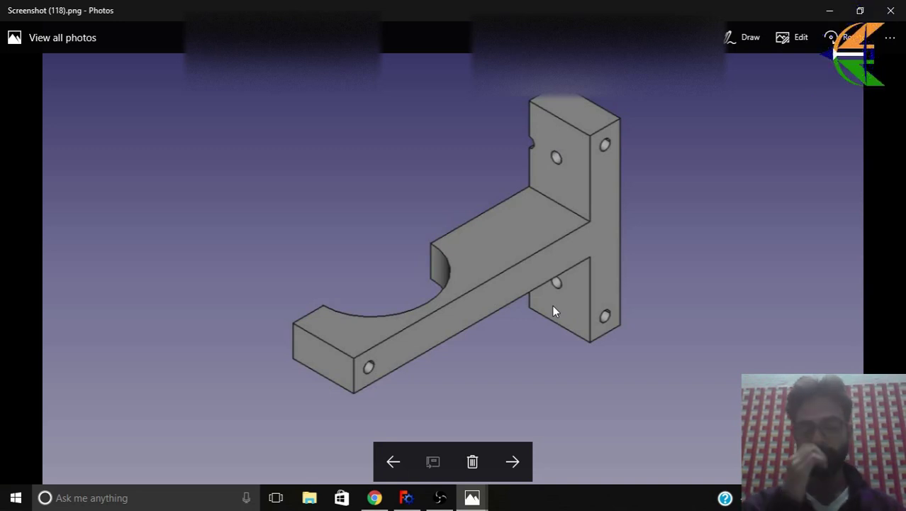
key("Right")
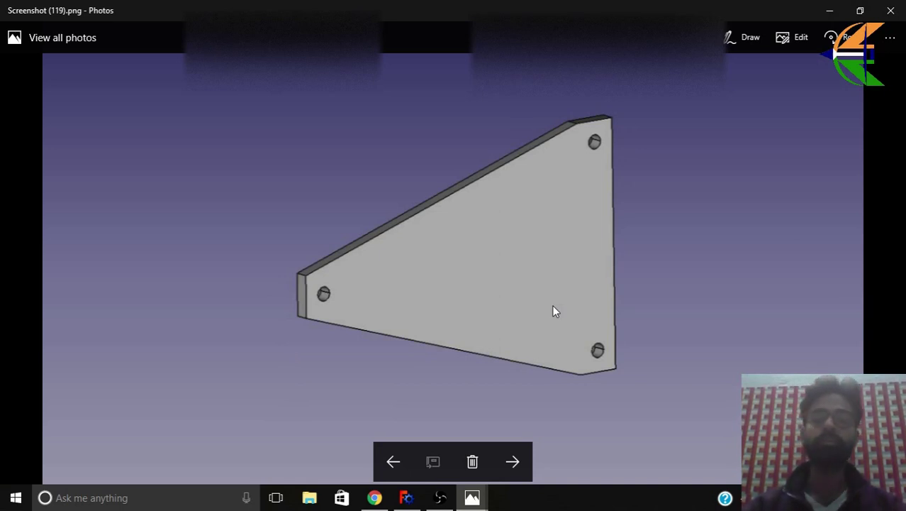
key("Left")
key("Left")
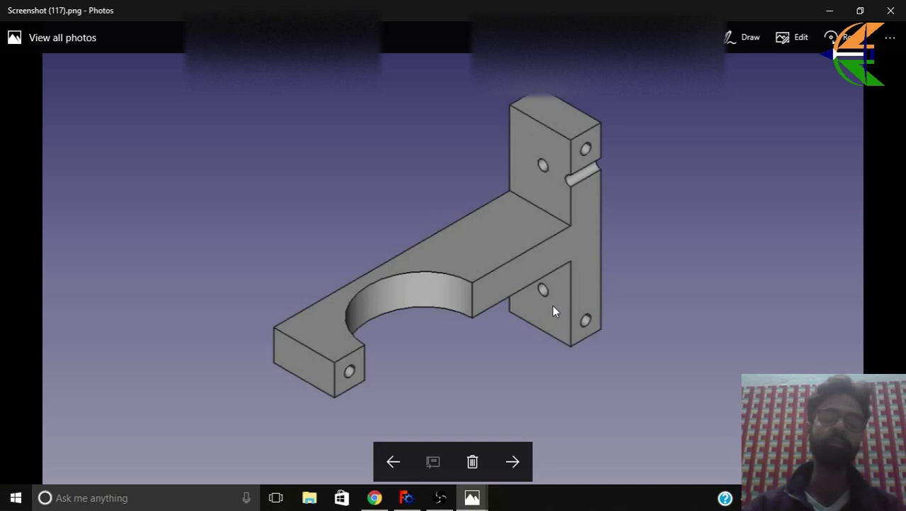
key("Right")
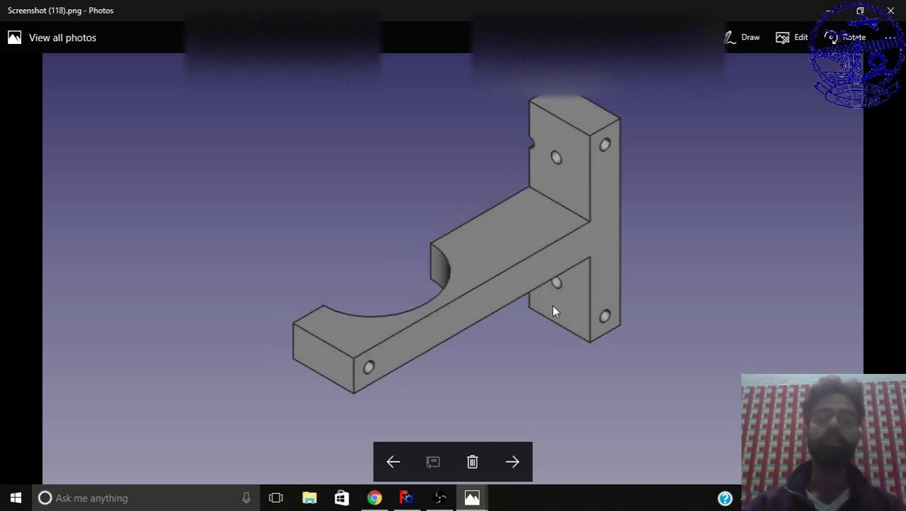
key("Right")
key("Right")
key("Right")
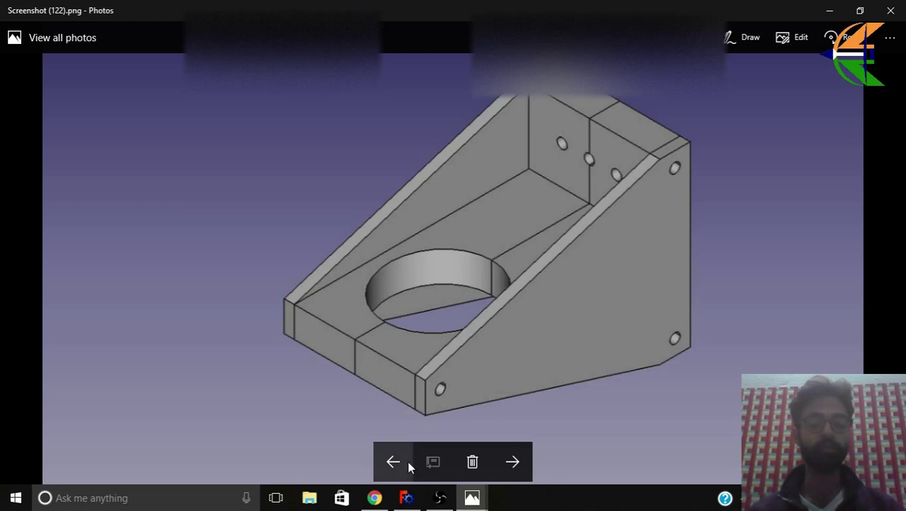
Step: In FreeCAD, create a new document and start a Sketcher sketch on the XZ-Plane
left_click(405, 497)
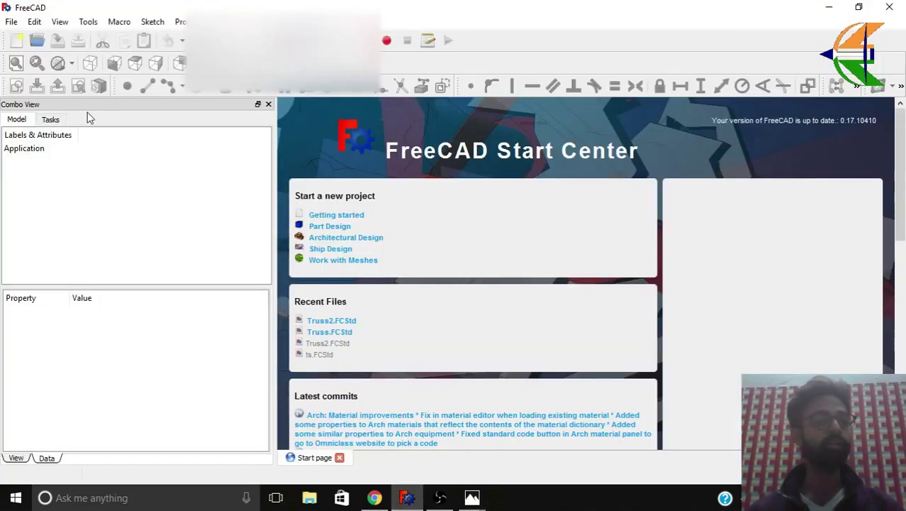
left_click(16, 40)
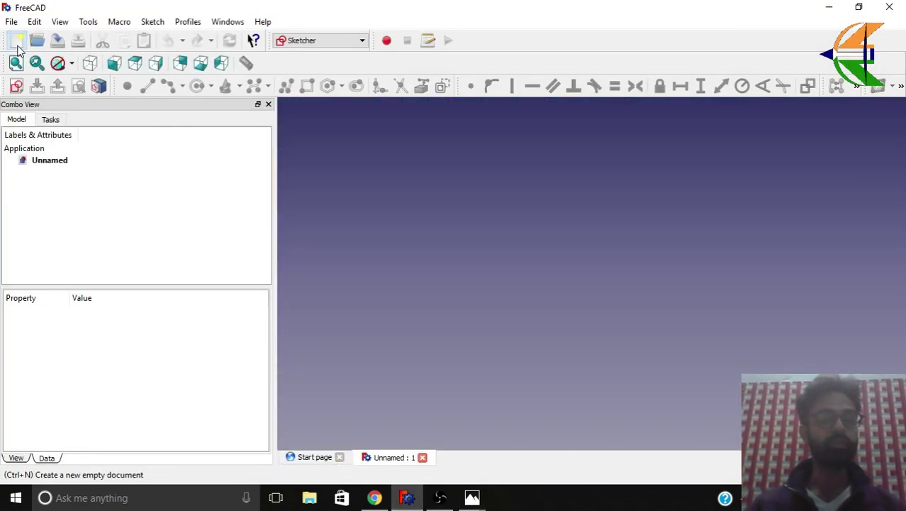
left_click(295, 42)
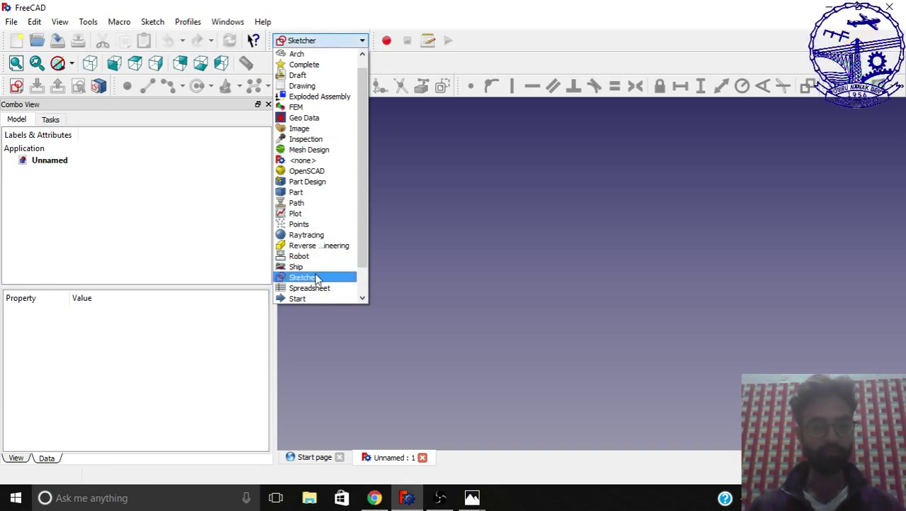
left_click(317, 277)
left_click(17, 86)
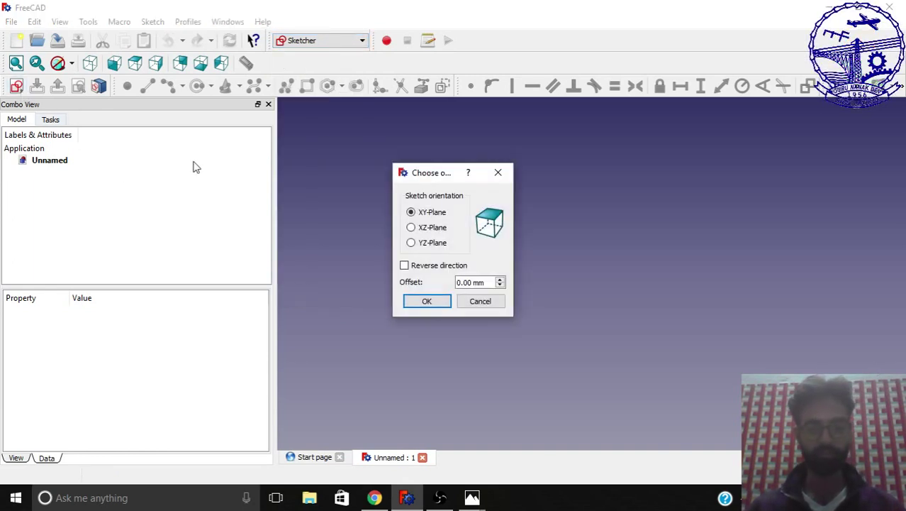
left_click(428, 230)
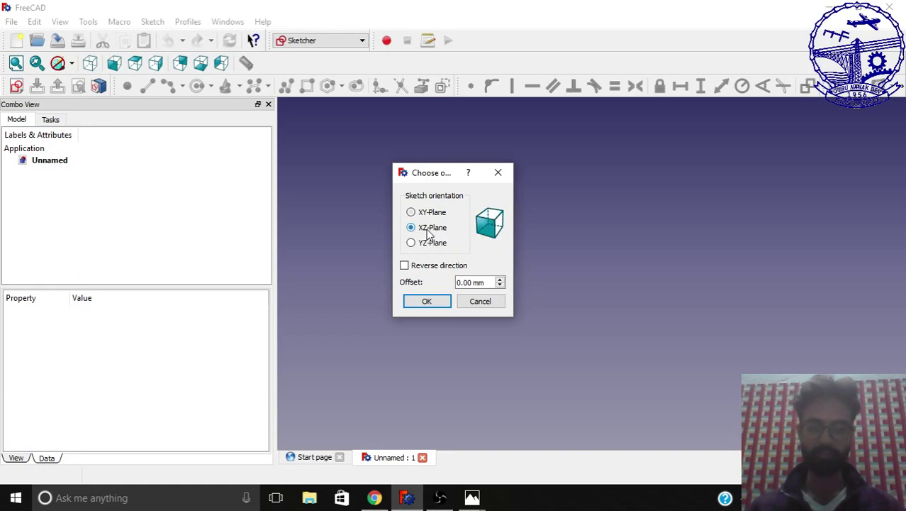
left_click(426, 300)
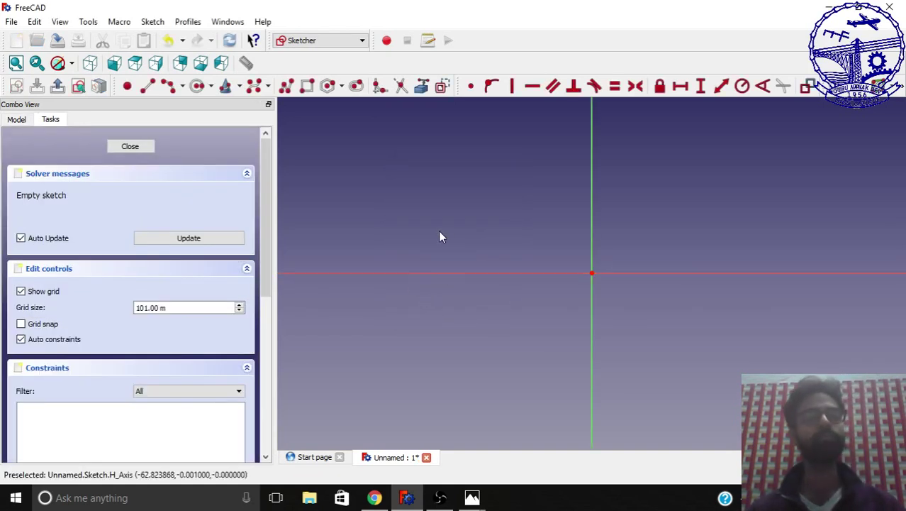
Step: Draw a closed polyline T-profile: a horizontal arm joined to a tall vertical upright
left_click(286, 86)
scroll(436, 227, "down", 2)
left_click(342, 275)
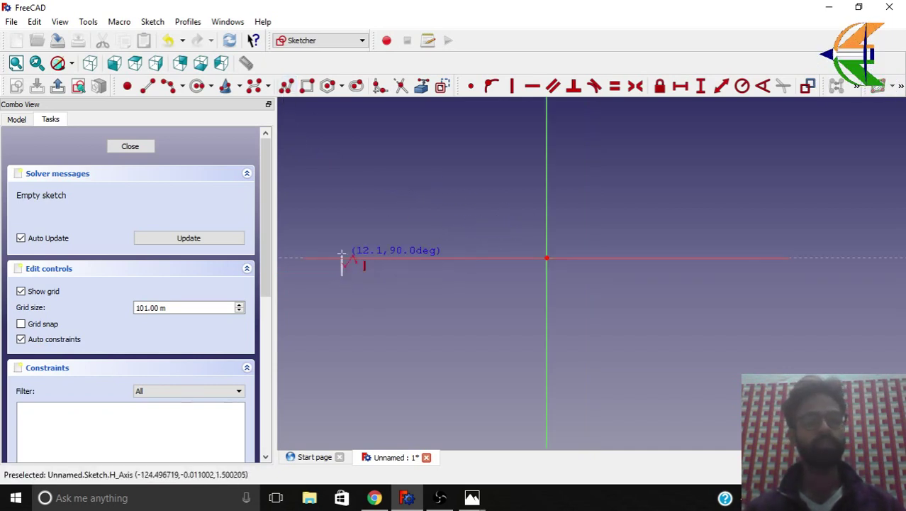
left_click(342, 247)
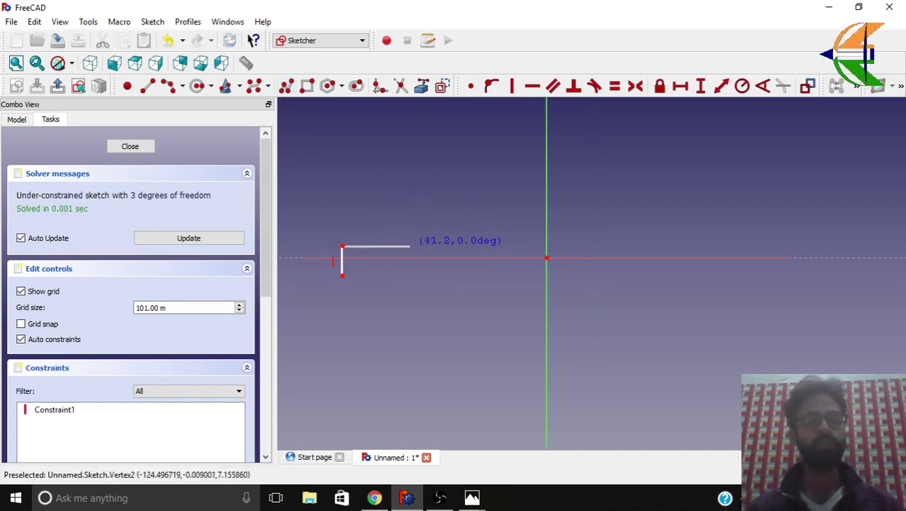
left_click(529, 247)
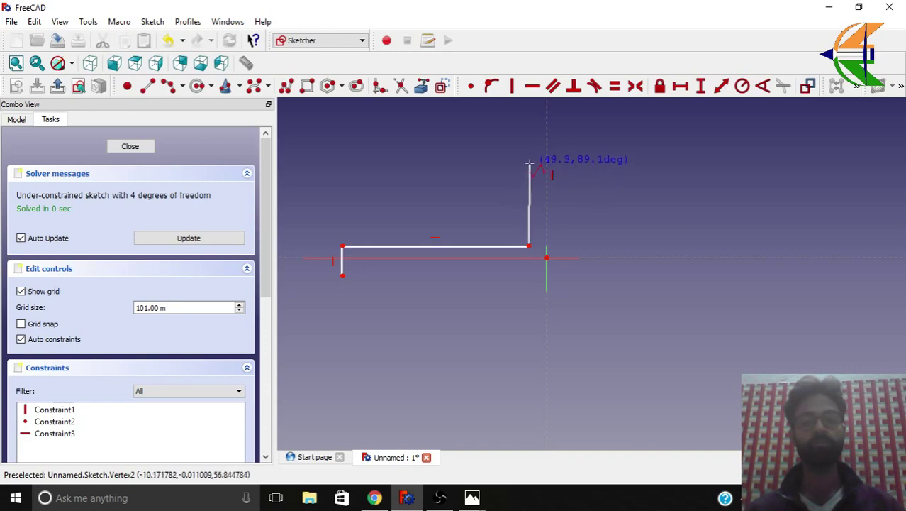
left_click(529, 163)
left_click(560, 162)
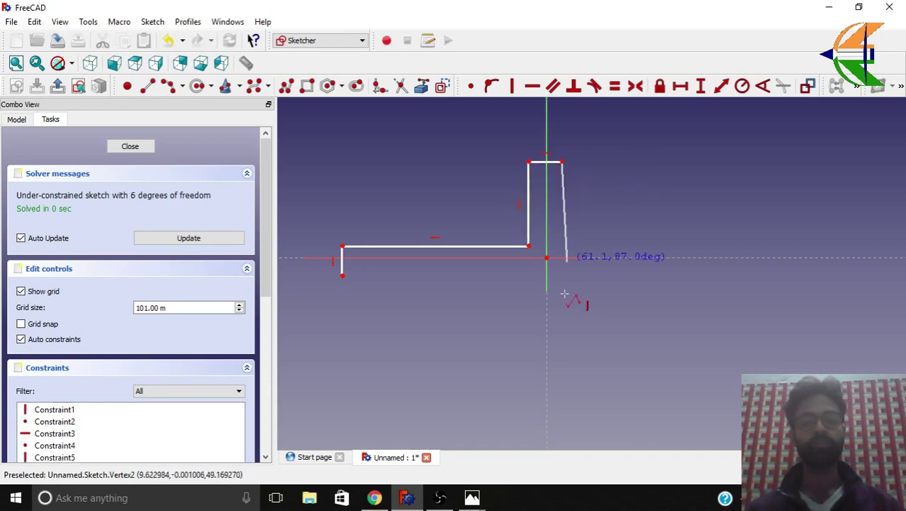
left_click(562, 374)
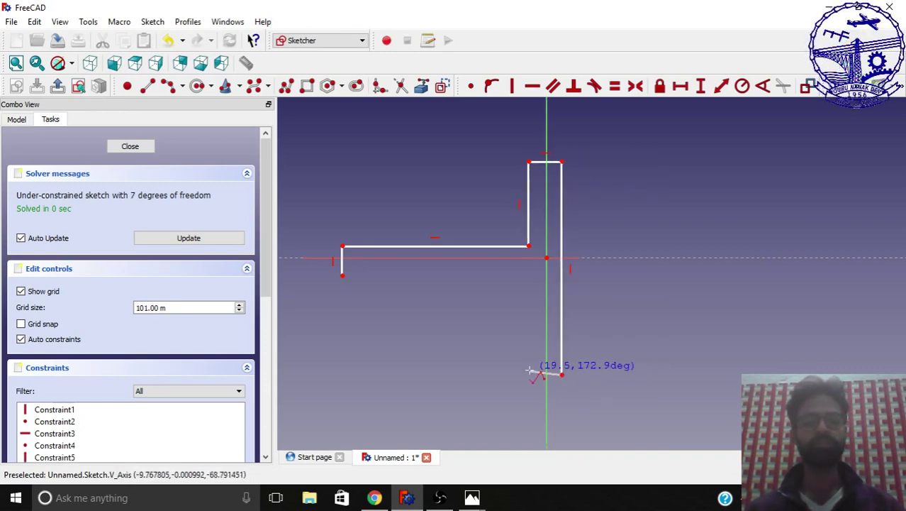
left_click(528, 375)
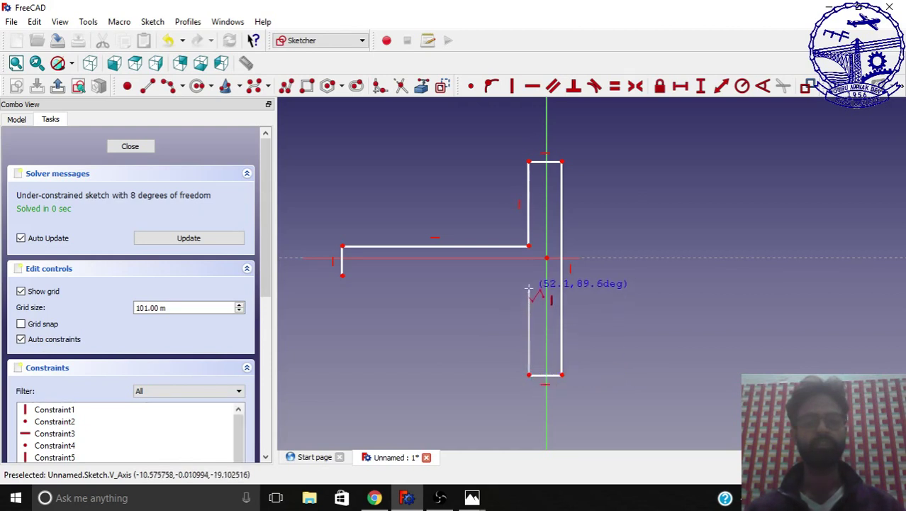
left_click(529, 282)
scroll(344, 277, "up", 5)
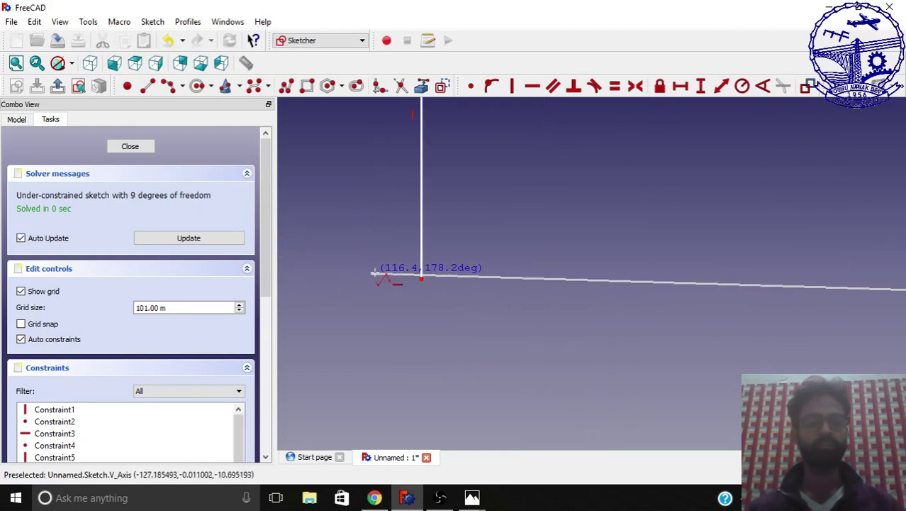
left_click(423, 277)
scroll(422, 319, "down", 5)
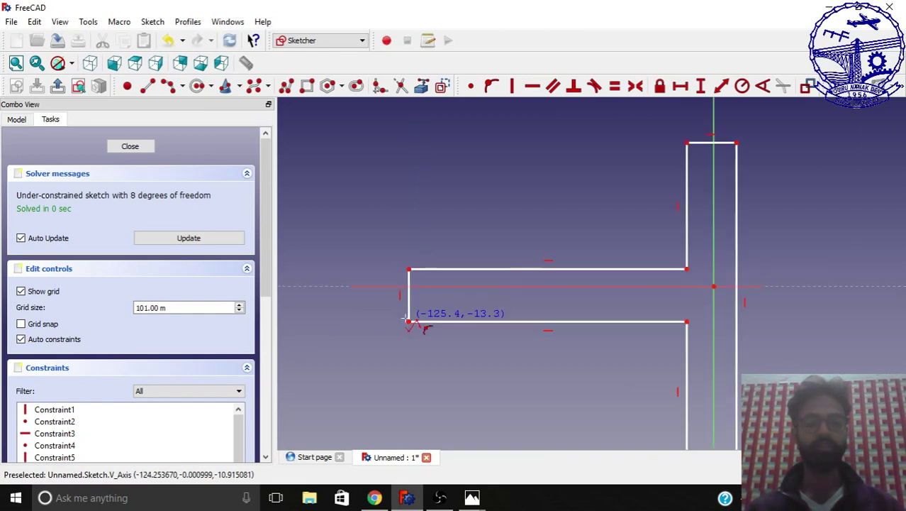
right_click(457, 350)
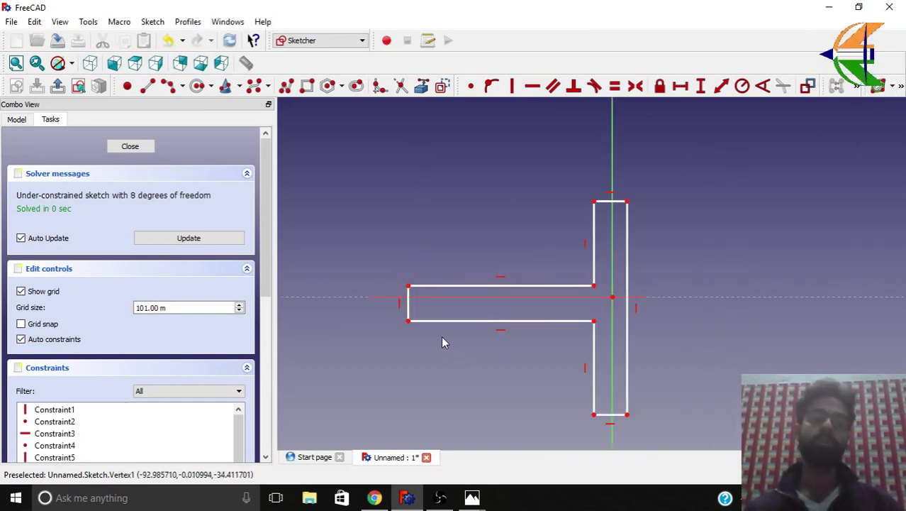
Step: Make the arm's left end edge and the upright's top and bottom edges equal length
scroll(441, 341, "up", 2)
left_click(391, 287)
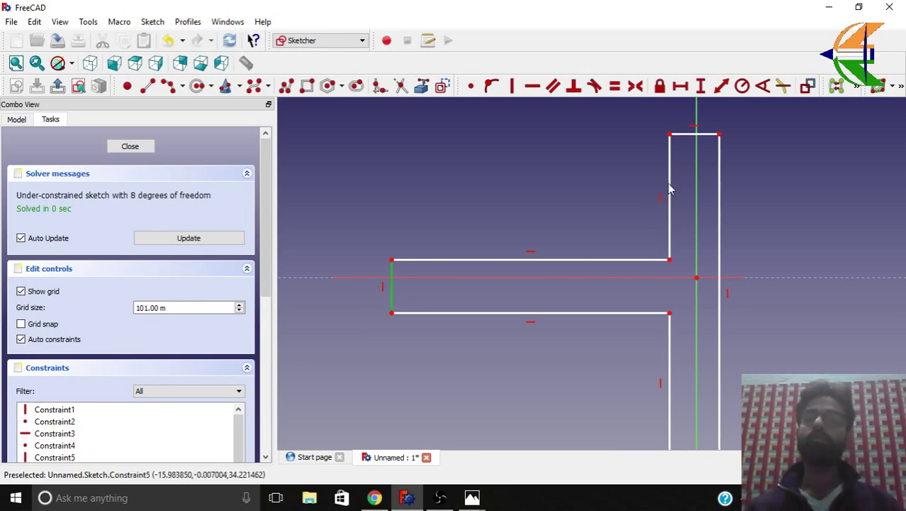
left_click(692, 134)
scroll(664, 107, "down", 2)
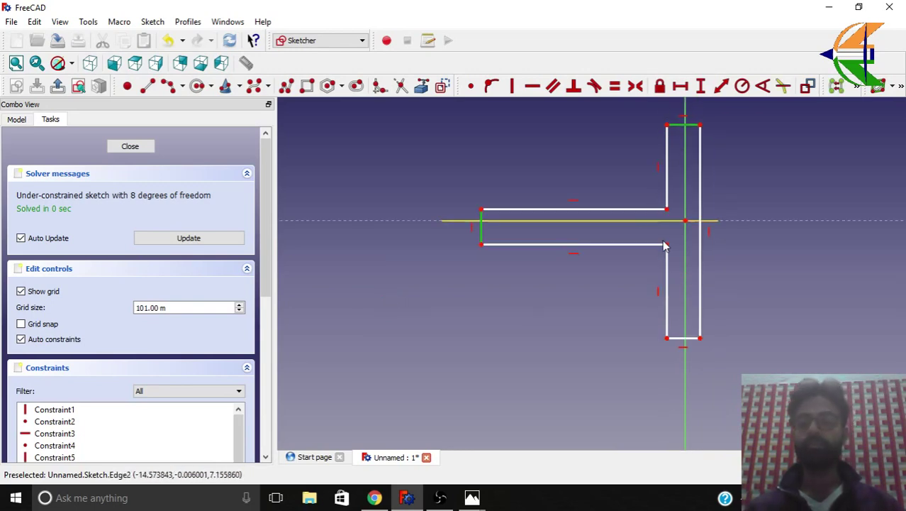
left_click(698, 339)
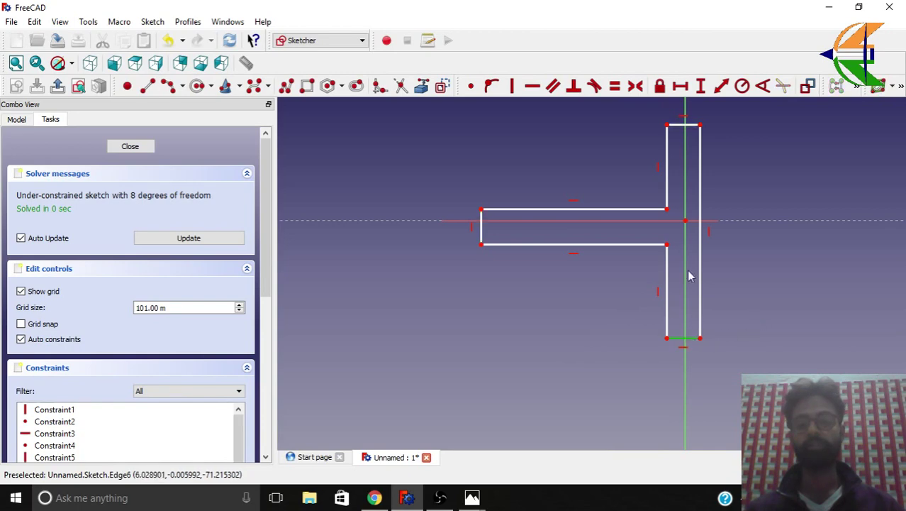
left_click(677, 125)
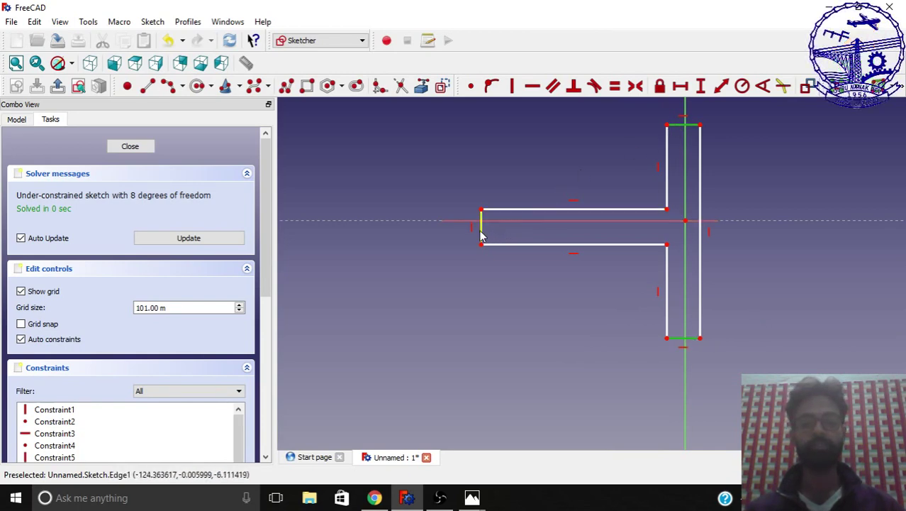
left_click(615, 87)
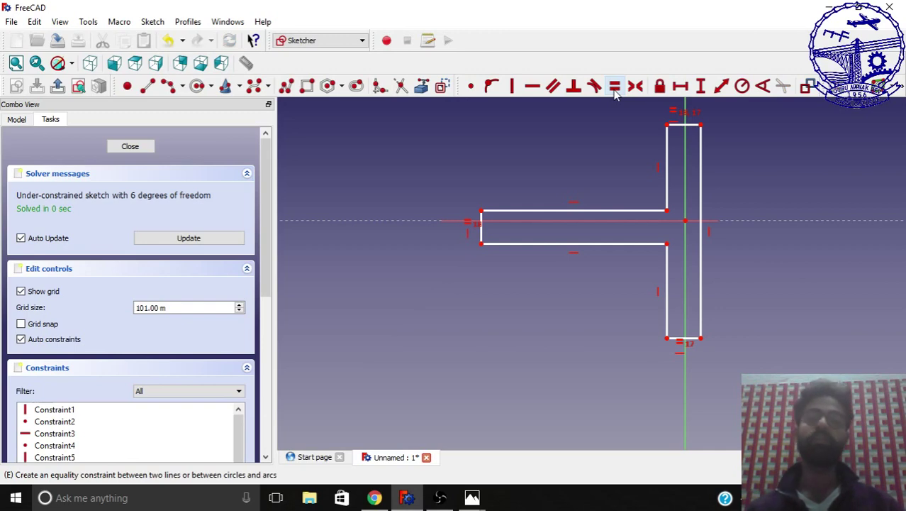
Step: Make the arm's two left corners symmetric about the horizontal axis
scroll(525, 218, "up", 4)
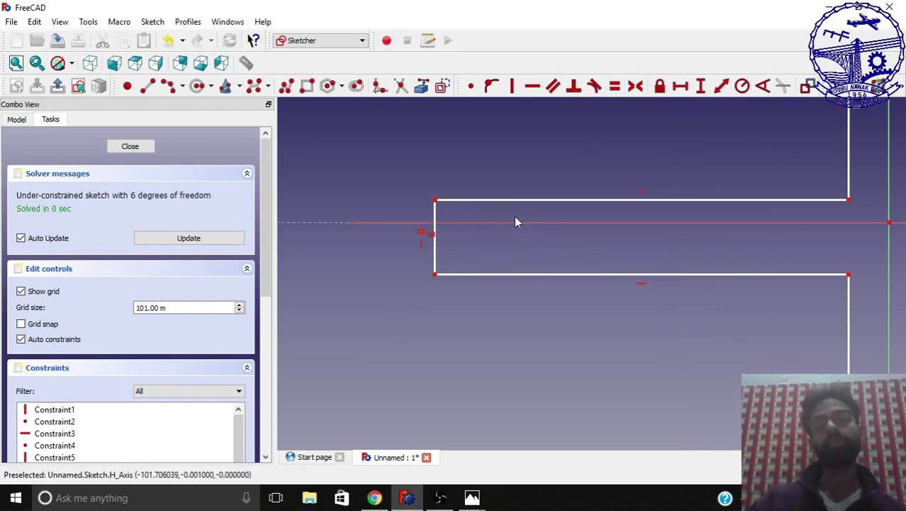
left_click(435, 201)
left_click(435, 273)
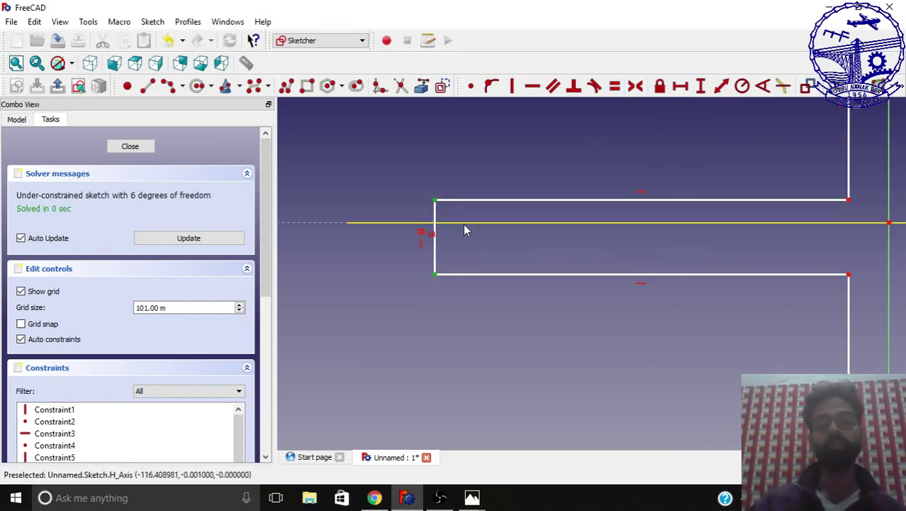
left_click(465, 224)
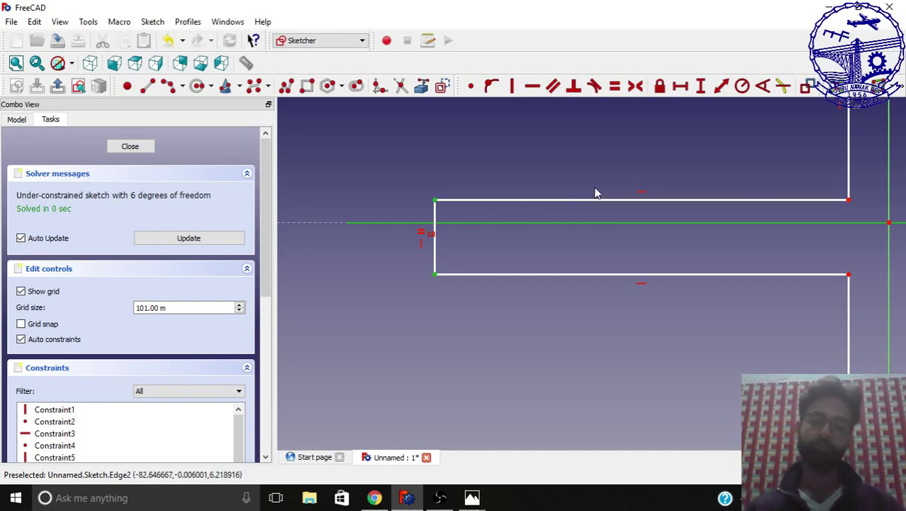
left_click(636, 86)
Step: Make the upright's bottom corners symmetric about the vertical axis and stretch it larger
scroll(614, 246, "down", 3)
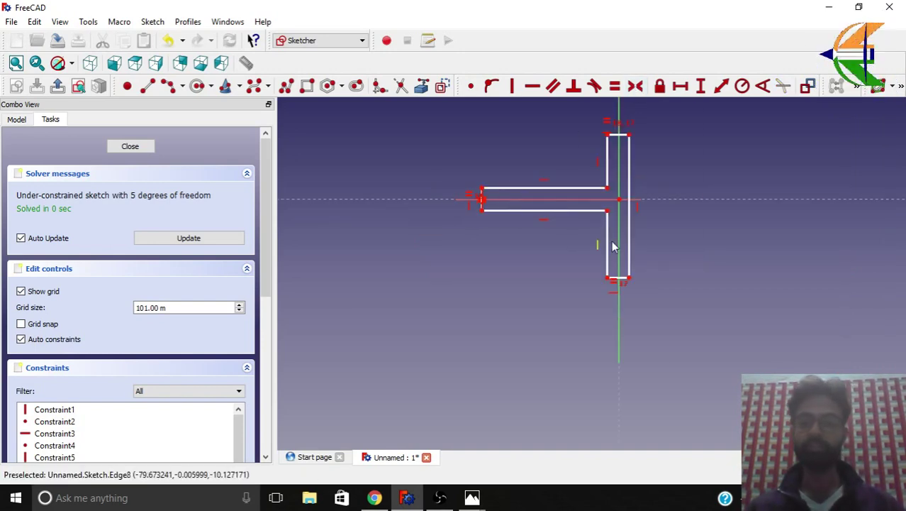
scroll(614, 246, "up", 2)
left_click(604, 289)
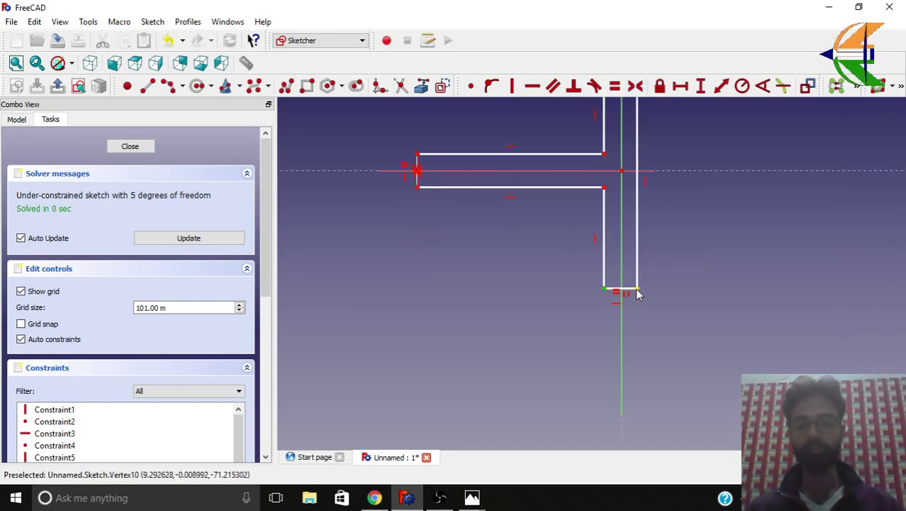
left_click(638, 291)
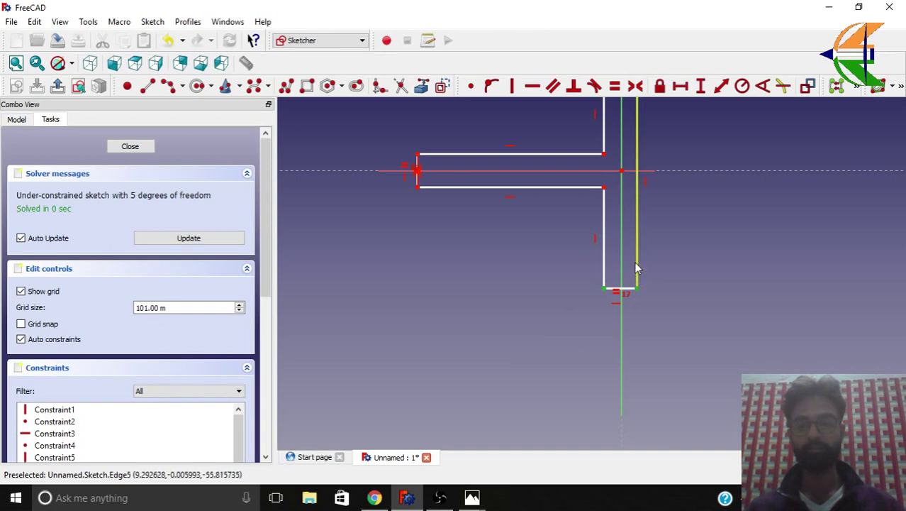
left_click(630, 107)
left_click(636, 86)
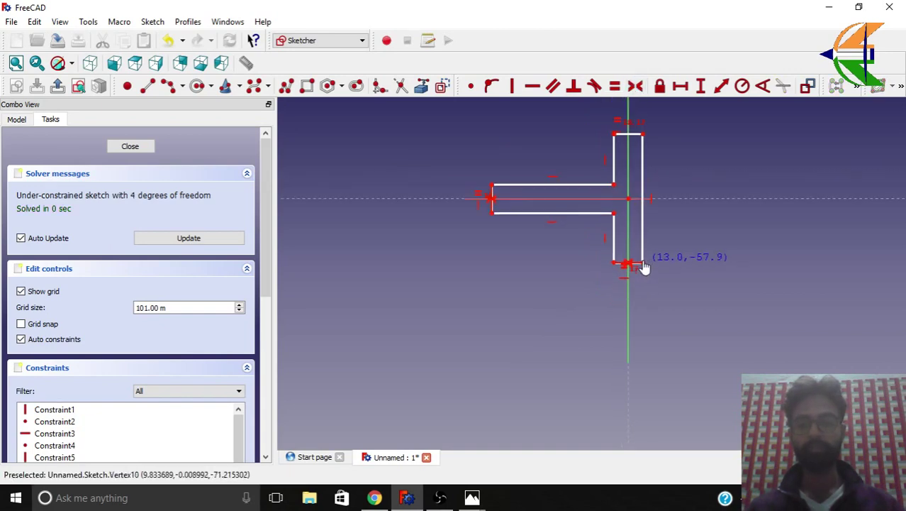
left_click_drag(644, 267, 658, 295)
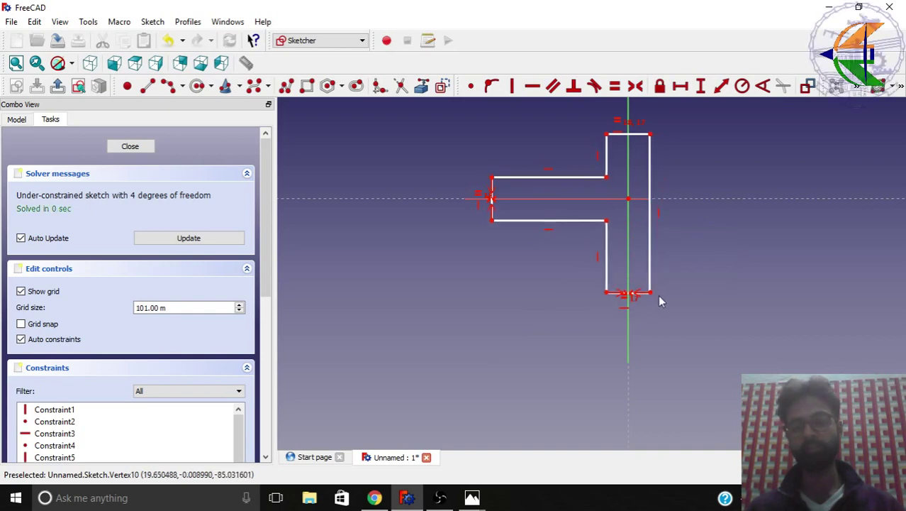
Step: Make the upright symmetric about the horizontal axis and drag the arm further left
left_click(650, 134)
left_click(641, 200)
left_click(635, 86)
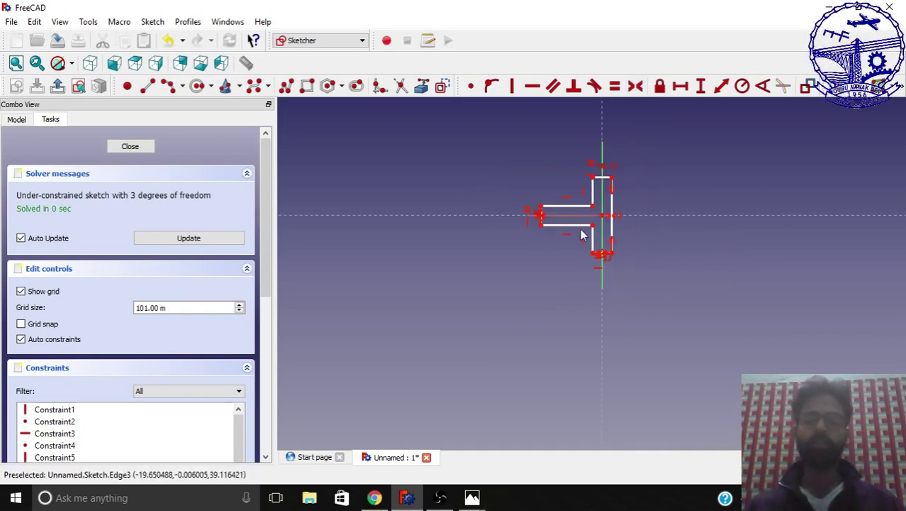
scroll(568, 227, "up", 4)
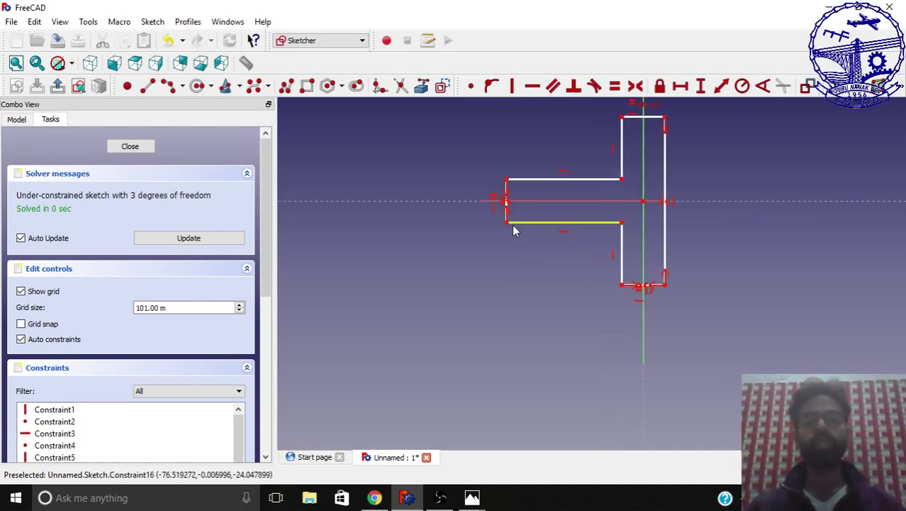
left_click_drag(506, 222, 433, 225)
scroll(651, 283, "up", 3)
scroll(659, 260, "down", 3)
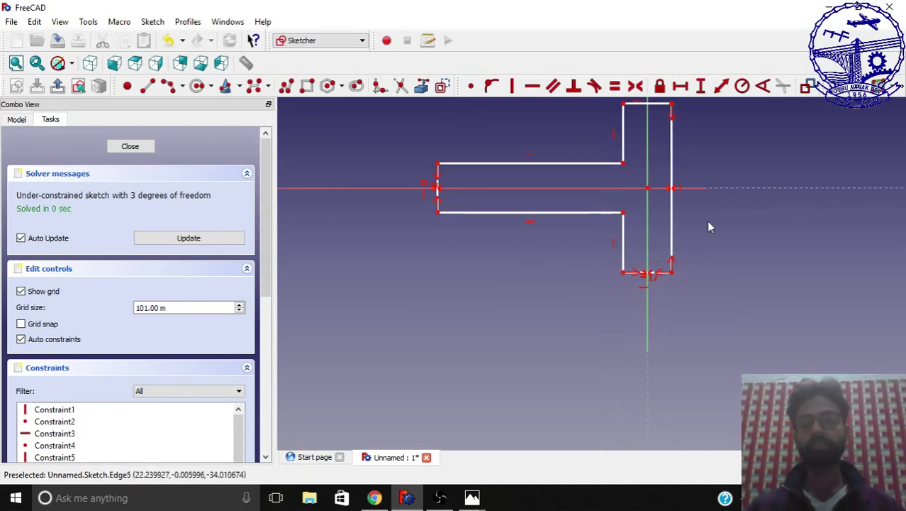
left_click(671, 212)
Step: Dimension the upright 150 mm tall and 30 mm wide, and the arm 180 mm long
left_click(701, 86)
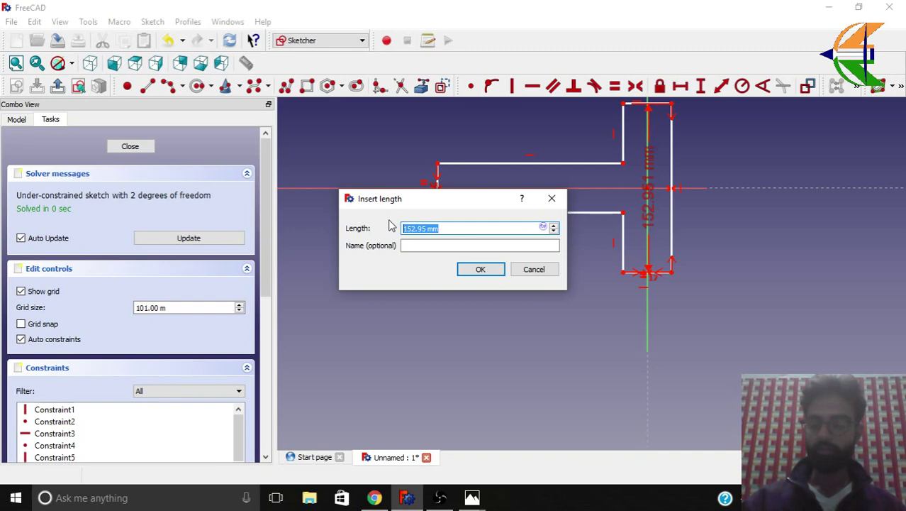
type("150")
key("Return")
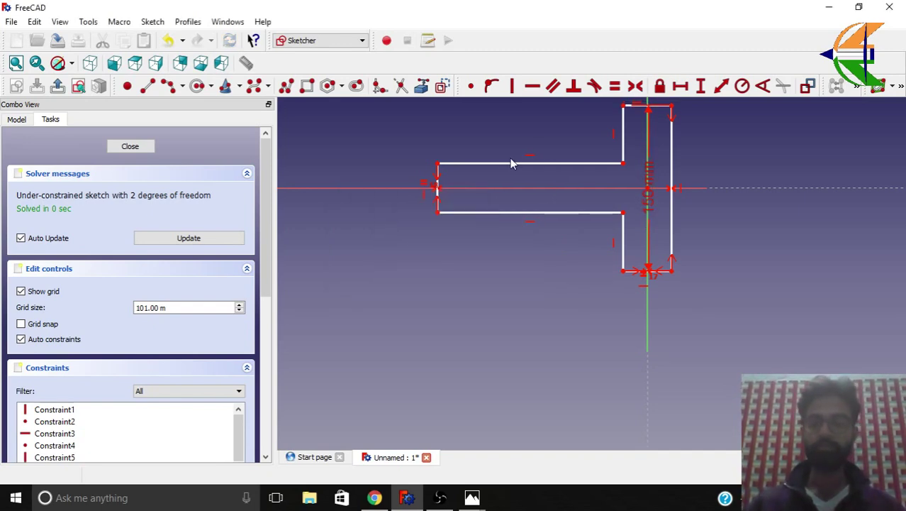
scroll(660, 233, "up", 4)
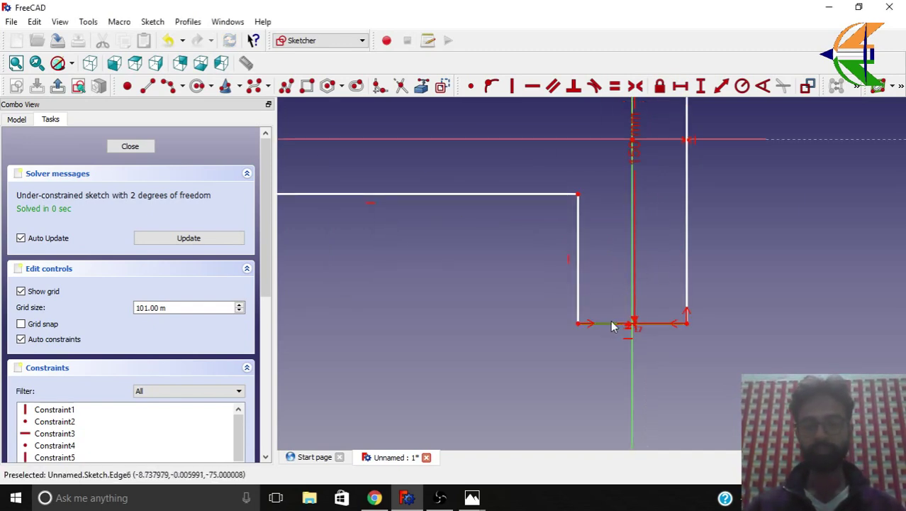
left_click(680, 86)
left_click(443, 228)
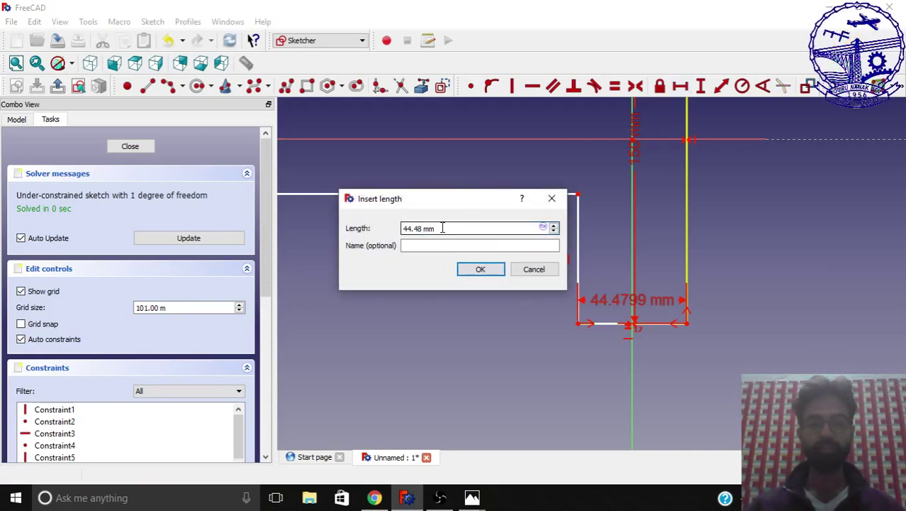
key("Return")
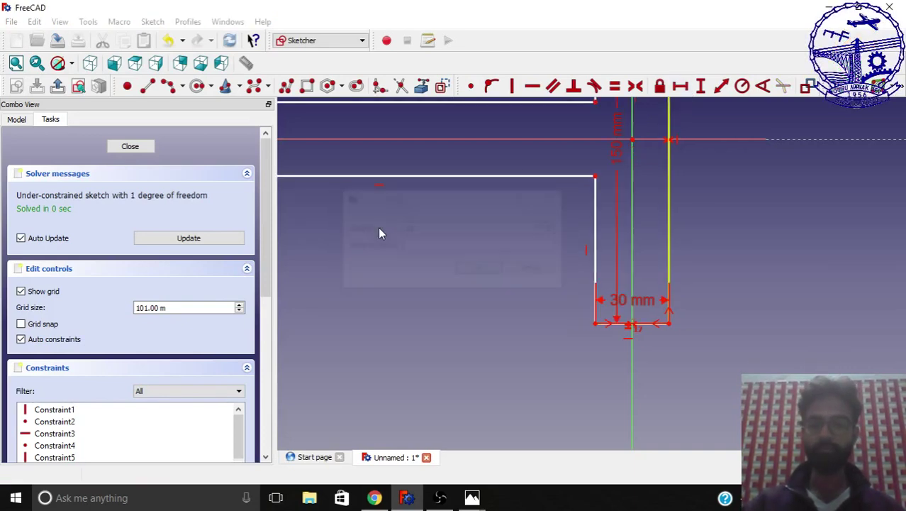
scroll(566, 224, "down", 4)
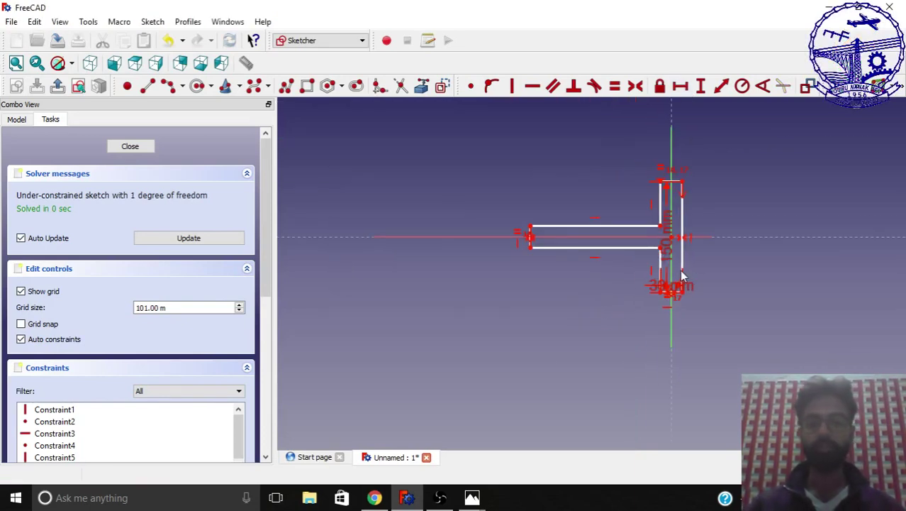
left_click(608, 241)
left_click(680, 85)
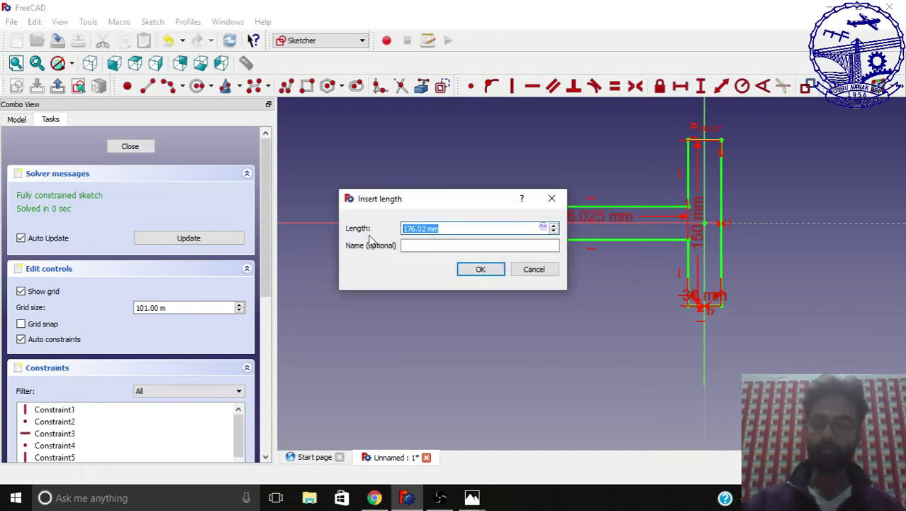
type("180")
key("Return")
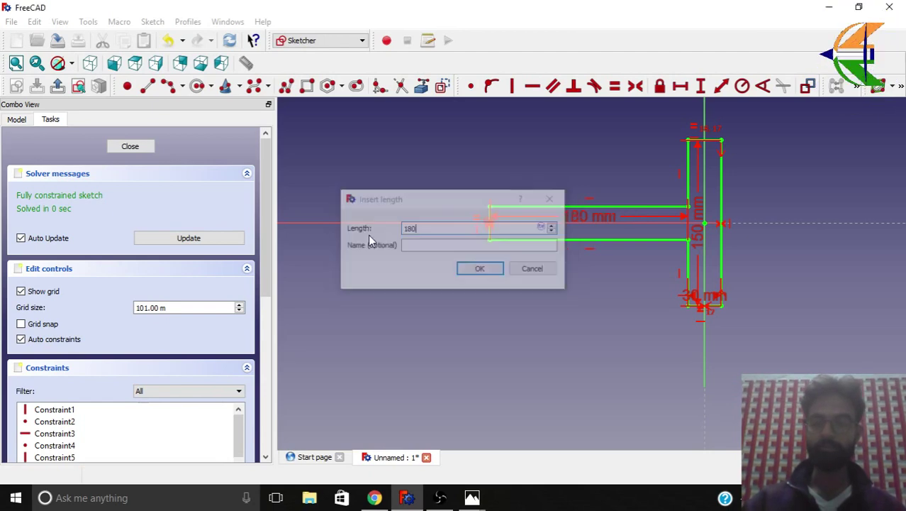
Step: Move the 180 mm, 30 mm and 150 mm dimension labels clear of the outline
scroll(671, 283, "up", 2)
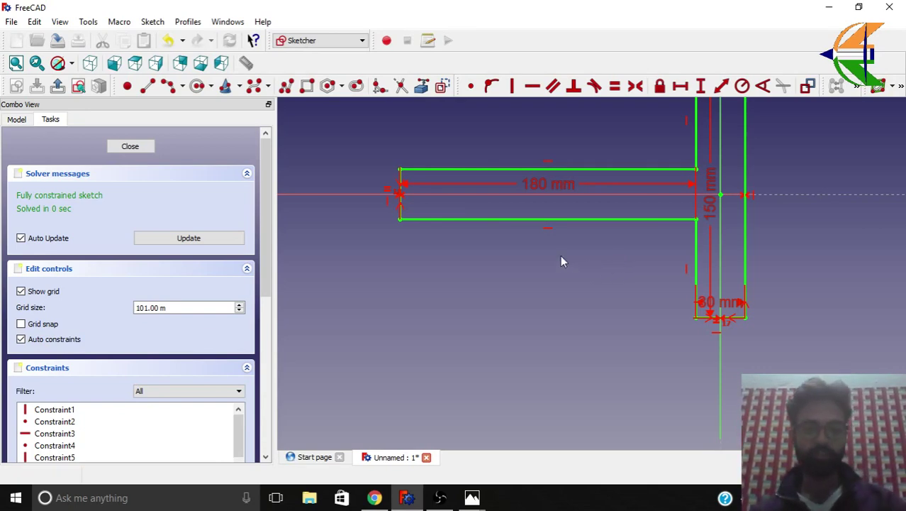
left_click_drag(546, 186, 543, 148)
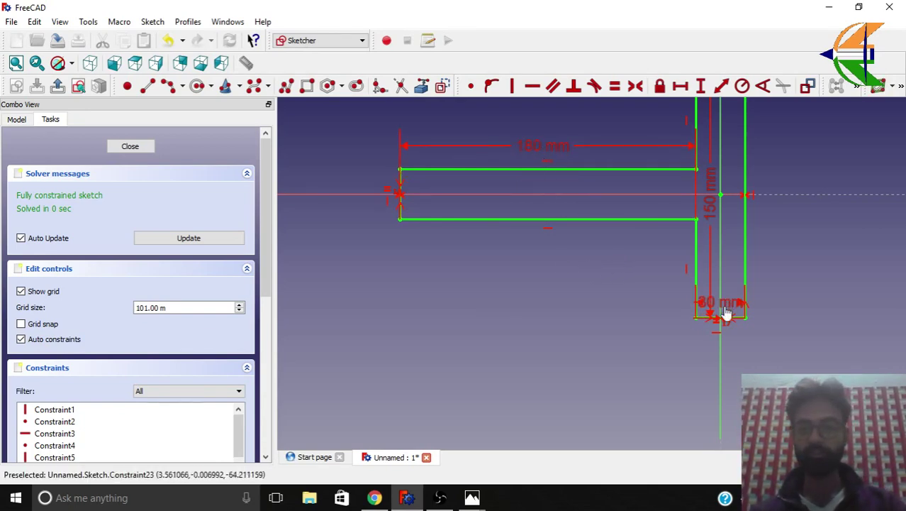
mouse_move(712, 313)
left_mouse_down()
mouse_move(724, 330)
mouse_move(722, 397)
left_mouse_up()
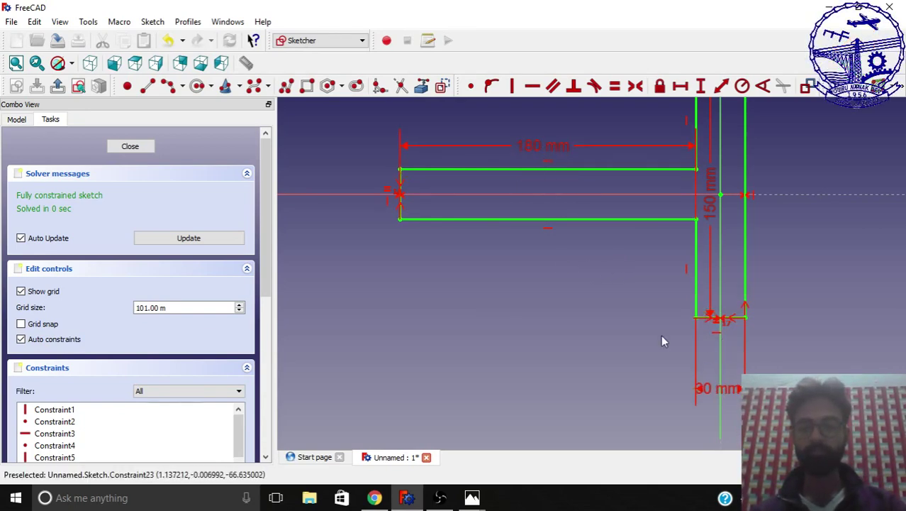
scroll(661, 334, "down", 2)
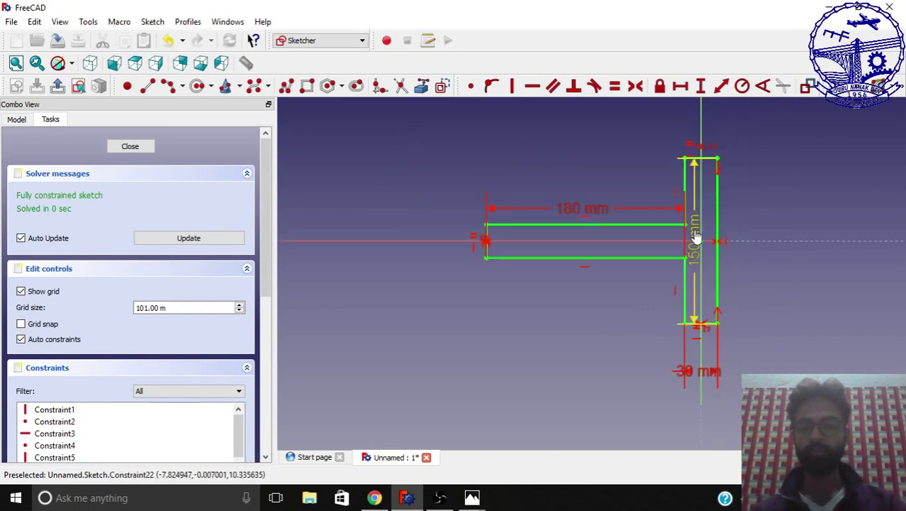
left_click_drag(696, 237, 752, 236)
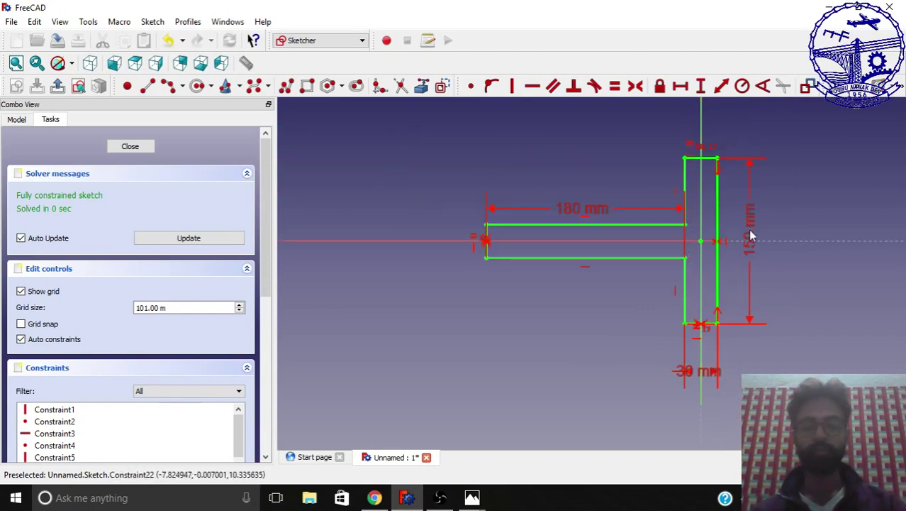
Step: Draw circles near the arm's left end and near the upright's top
left_click(197, 86)
scroll(523, 239, "up", 3)
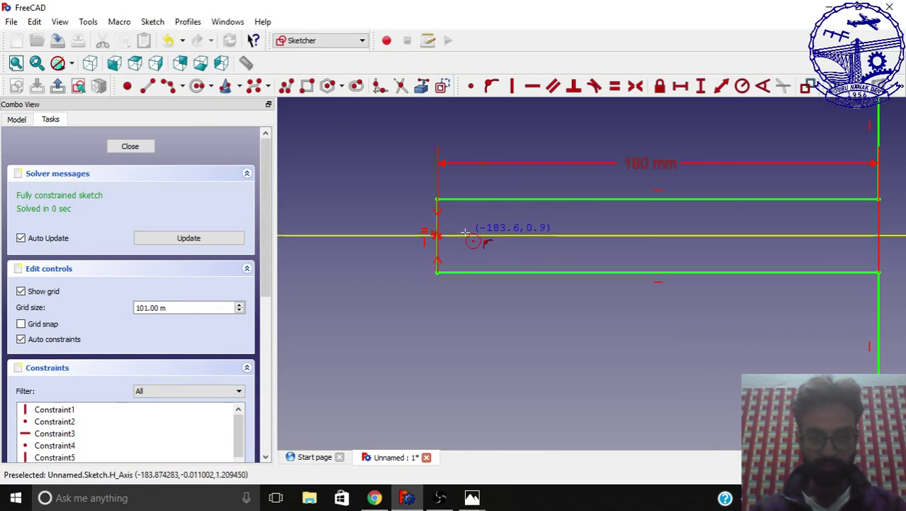
left_click(469, 236)
left_click(466, 229)
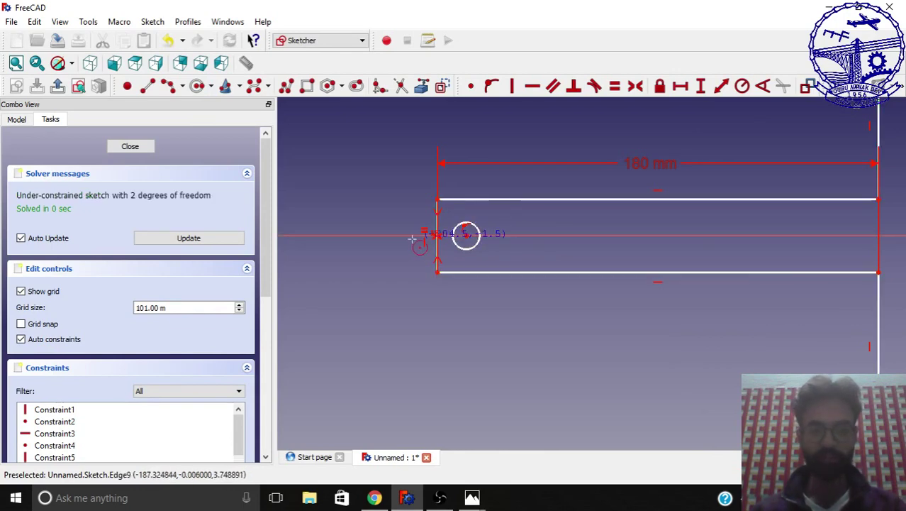
scroll(408, 239, "down", 4)
scroll(643, 186, "up", 2)
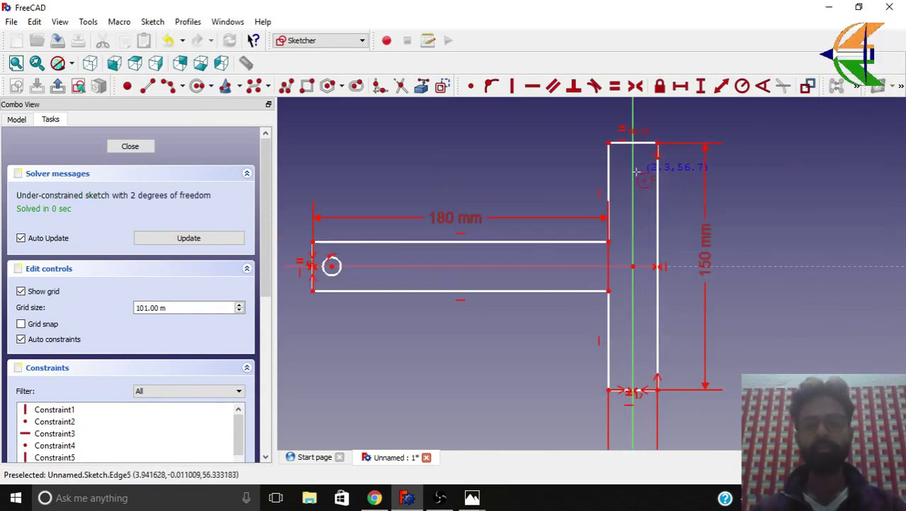
left_click(633, 172)
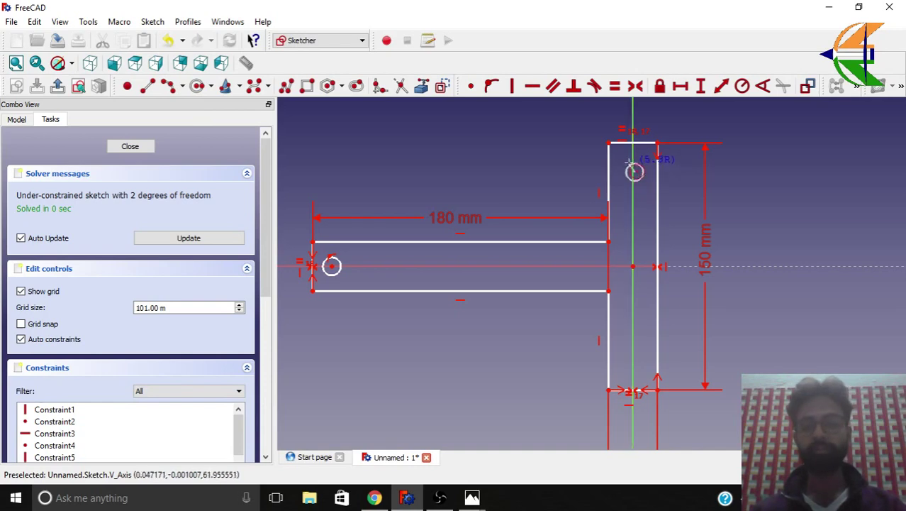
left_click(643, 173)
Step: Add a third circle lower on the upright and make all three circles equal
scroll(653, 173, "down", 2)
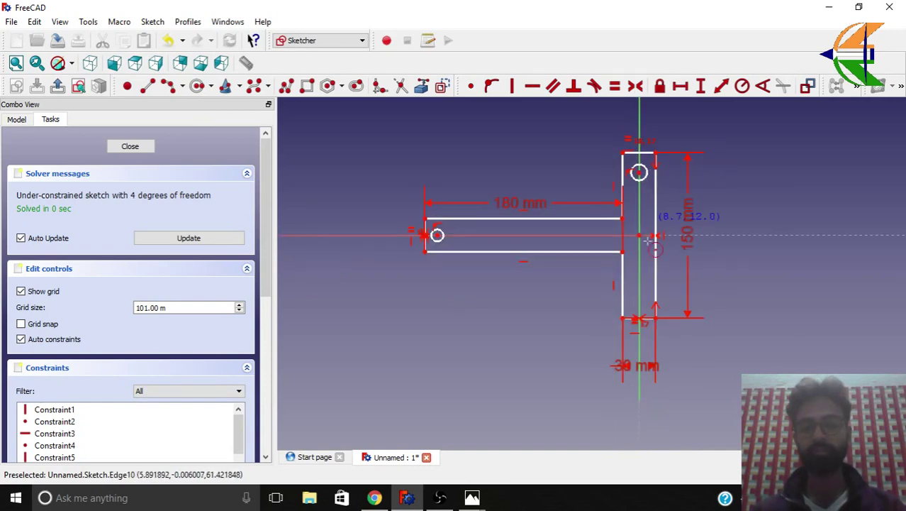
scroll(646, 288, "up", 3)
left_click(627, 287)
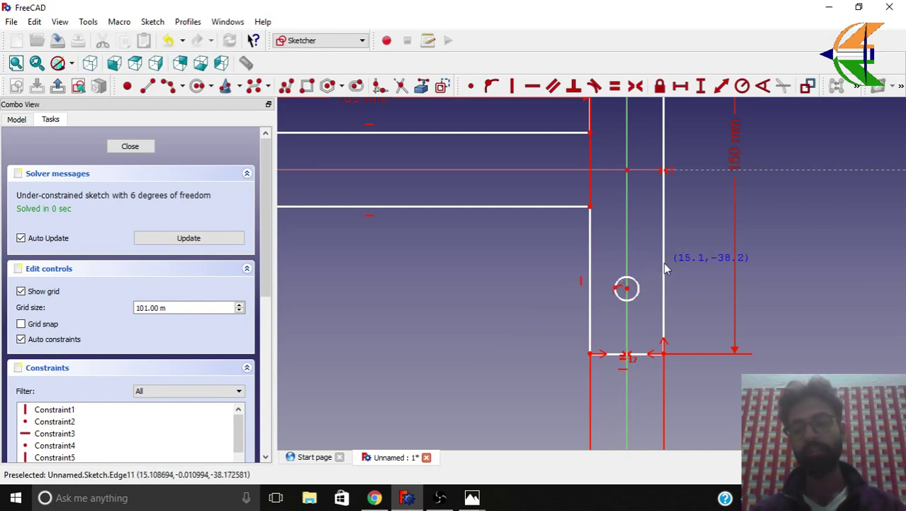
scroll(664, 266, "down", 2)
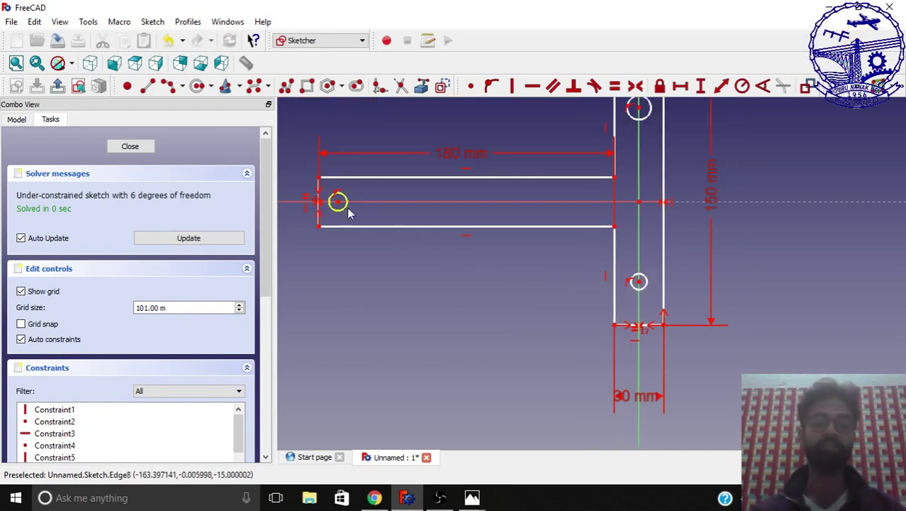
scroll(346, 212, "down", 1)
scroll(333, 208, "up", 3)
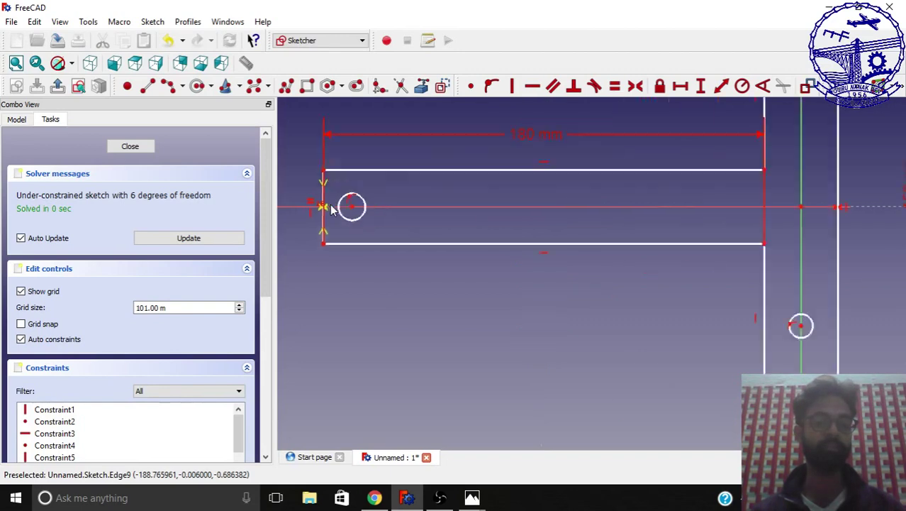
scroll(348, 208, "up", 1)
scroll(352, 204, "down", 2)
scroll(361, 207, "up", 4)
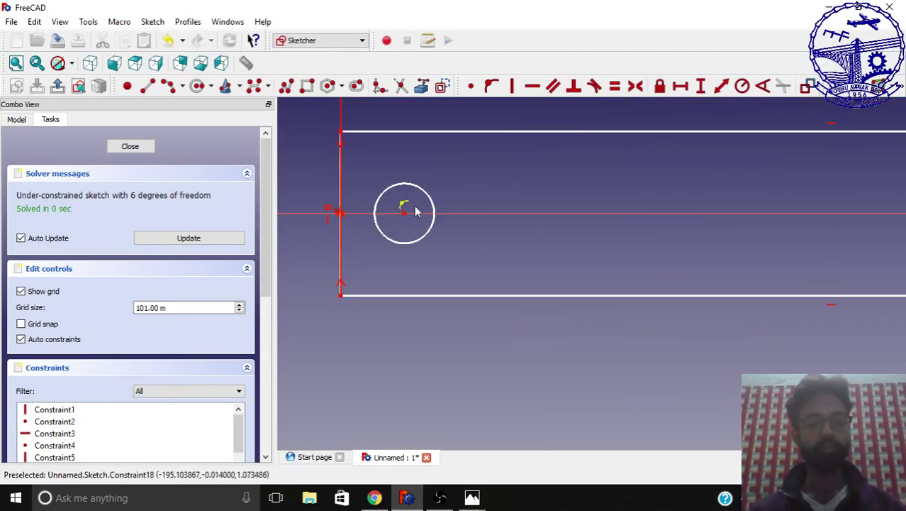
scroll(431, 204, "down", 3)
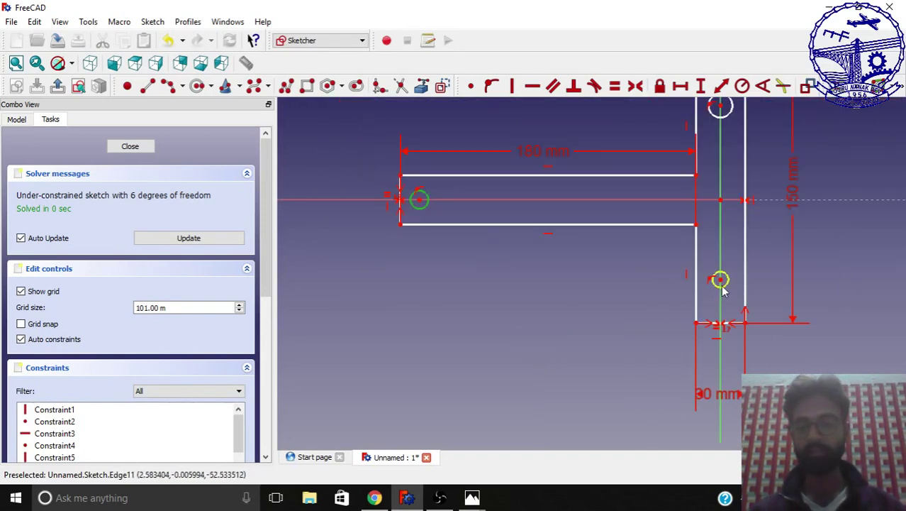
left_click(729, 118)
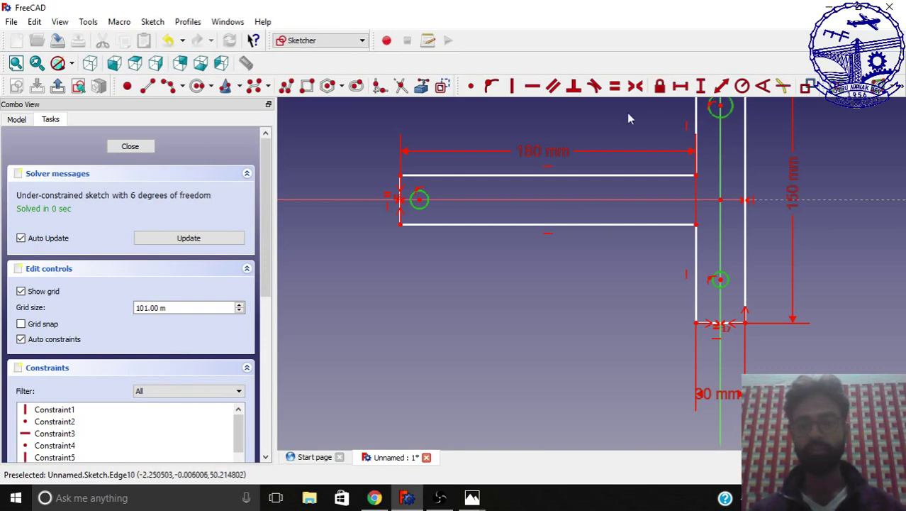
left_click(615, 86)
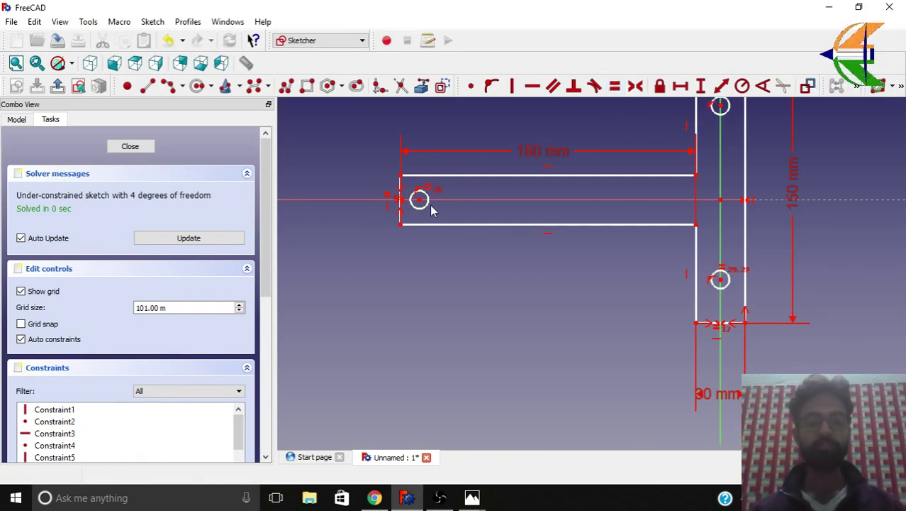
Step: Give the arm's hole a 5 mm radius, 20 mm horizontally from the arm's top-left corner
left_click(427, 203)
key("shift+r")
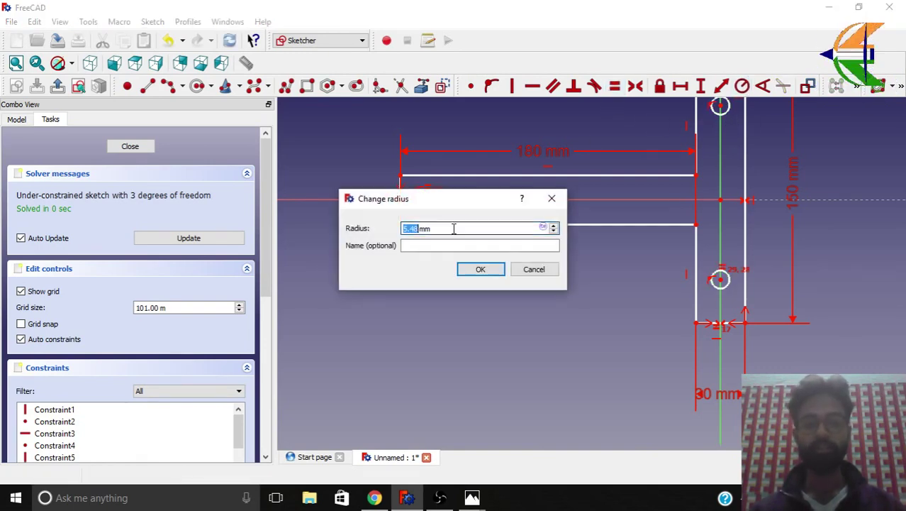
type("5")
key("Return")
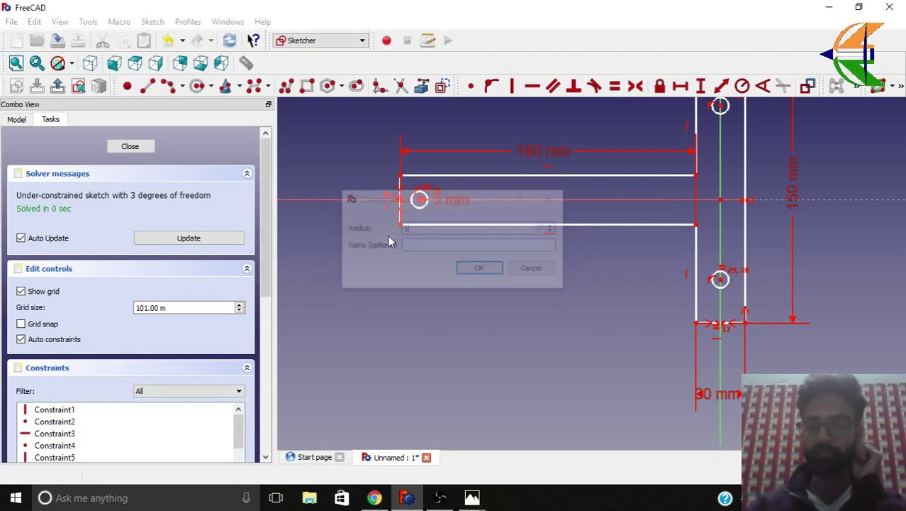
scroll(431, 222, "up", 2)
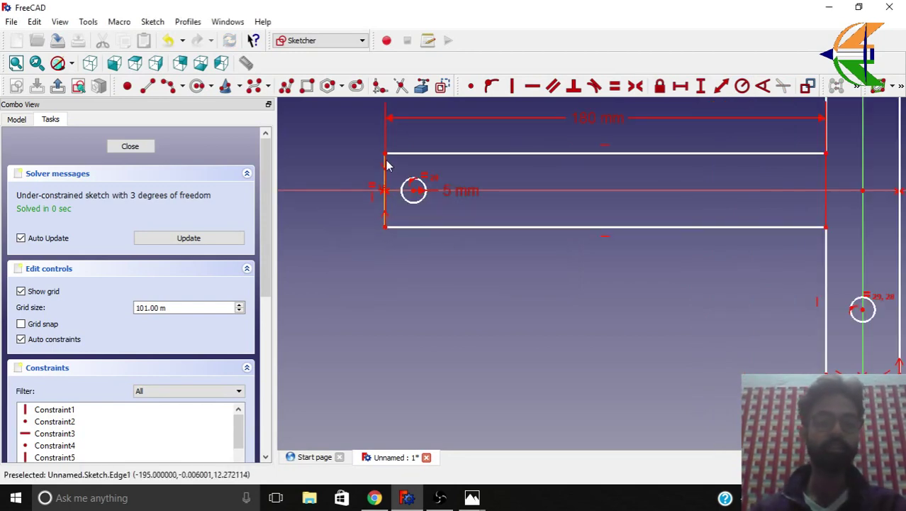
left_click(385, 154)
left_click(414, 191)
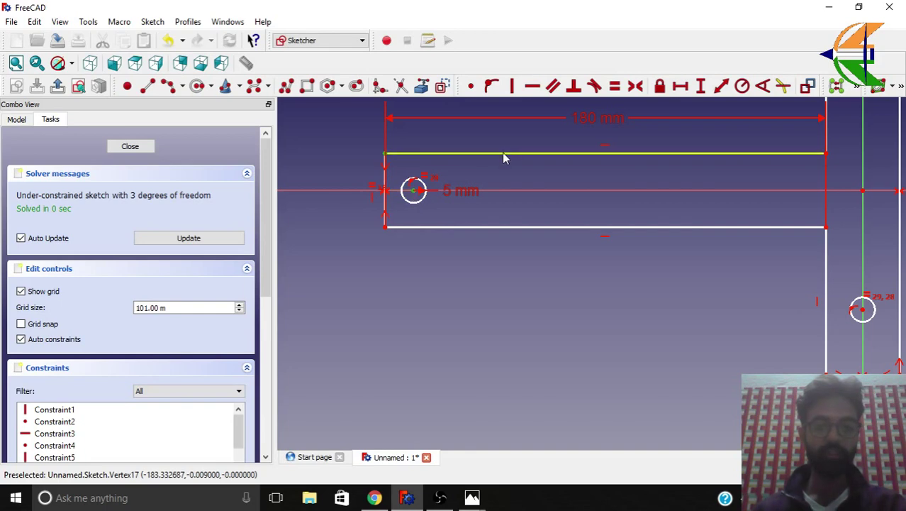
left_click(680, 90)
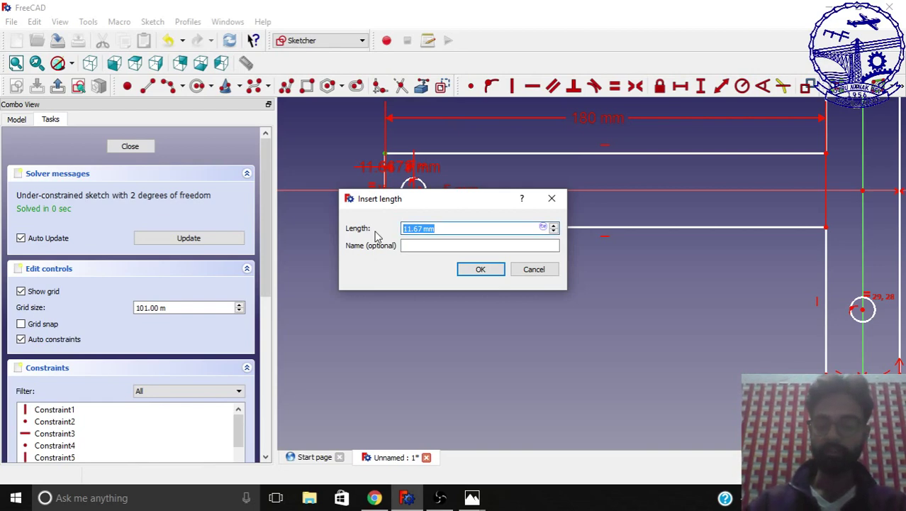
key("Return")
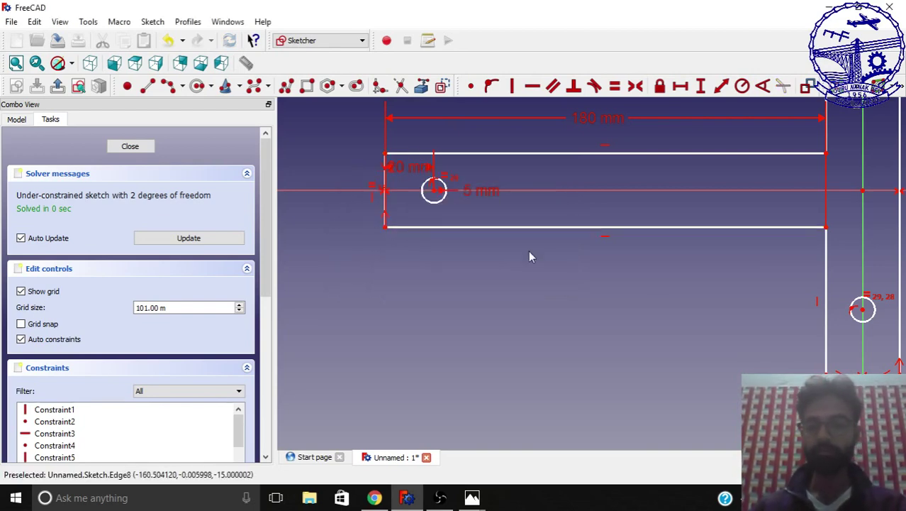
Step: Place the upright's lower and upper holes 20 mm from its bottom and top edges
scroll(682, 275, "down", 2)
scroll(839, 310, "up", 3)
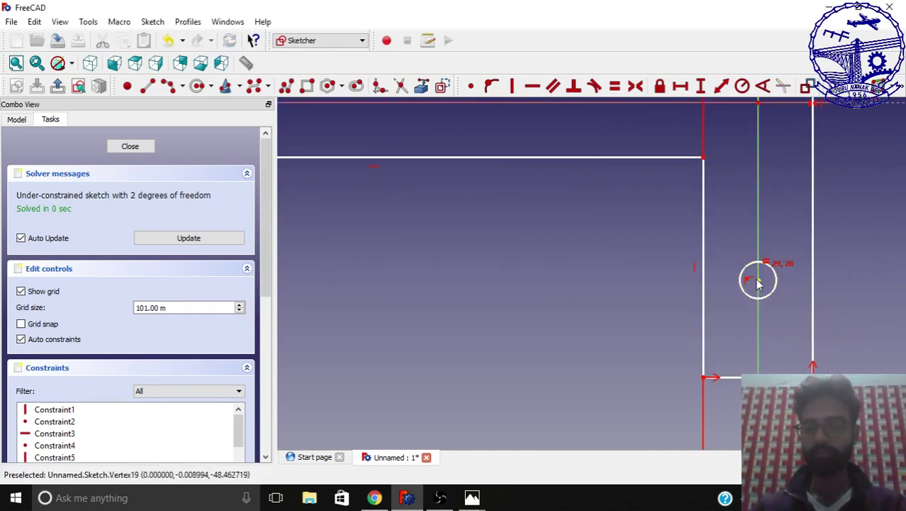
left_click(700, 86)
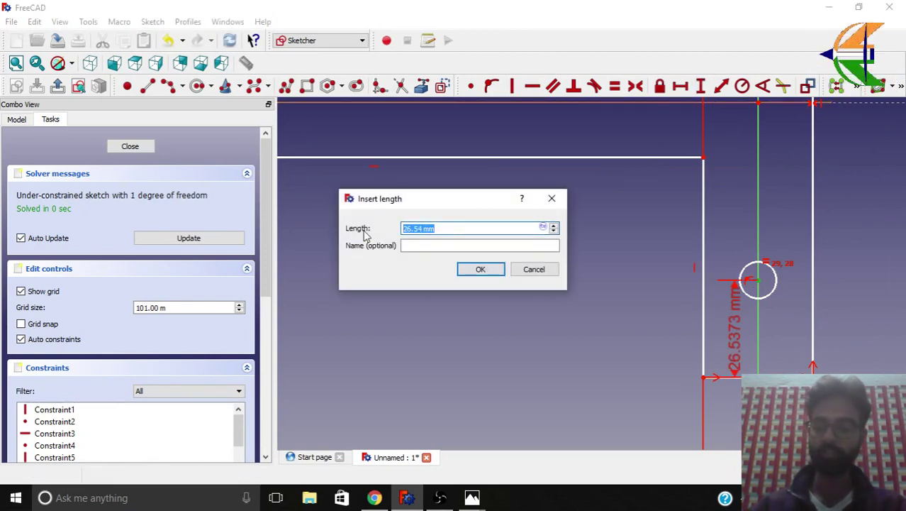
type("20")
key("Return")
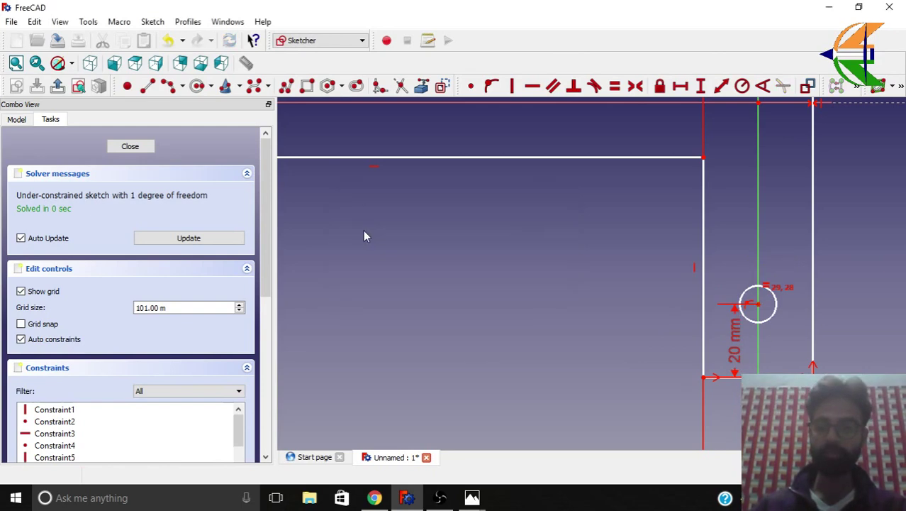
scroll(463, 246, "down", 5)
scroll(352, 200, "up", 5)
scroll(340, 192, "down", 5)
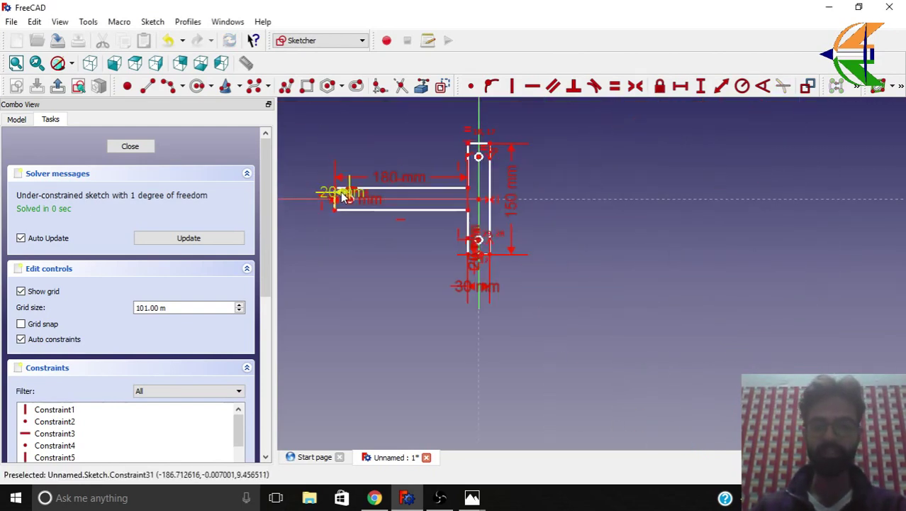
scroll(491, 153, "up", 6)
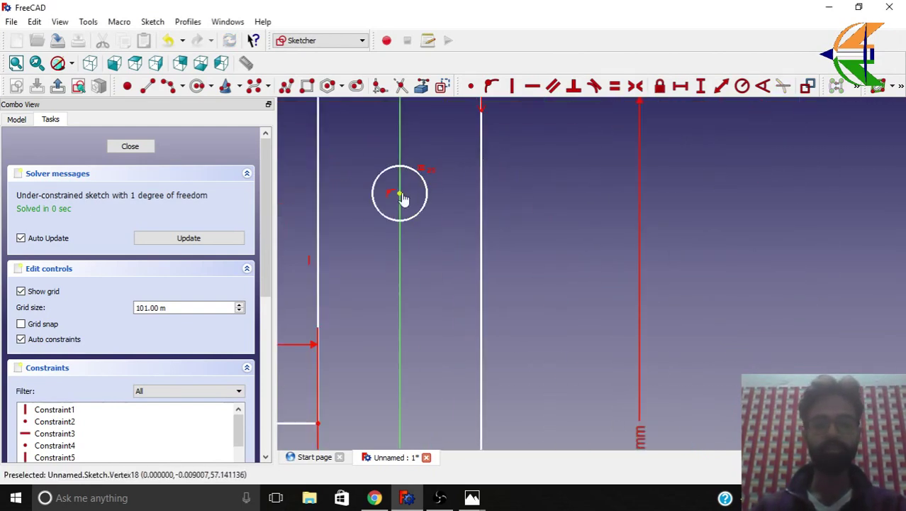
scroll(403, 196, "down", 3)
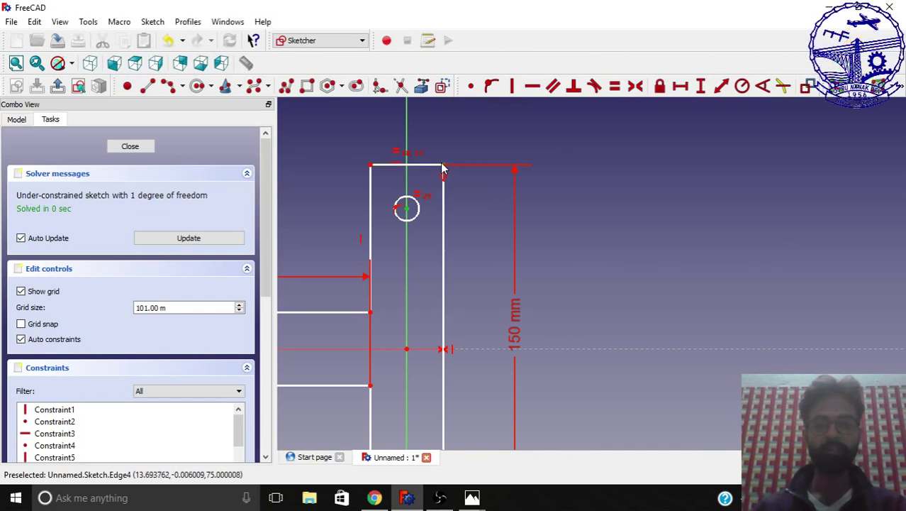
left_click(699, 88)
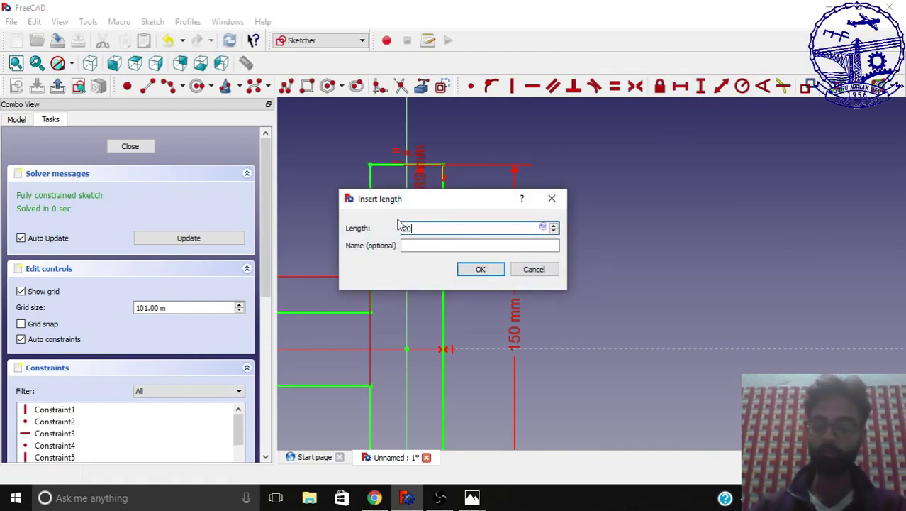
type("20")
key("Return")
scroll(468, 193, "down", 4)
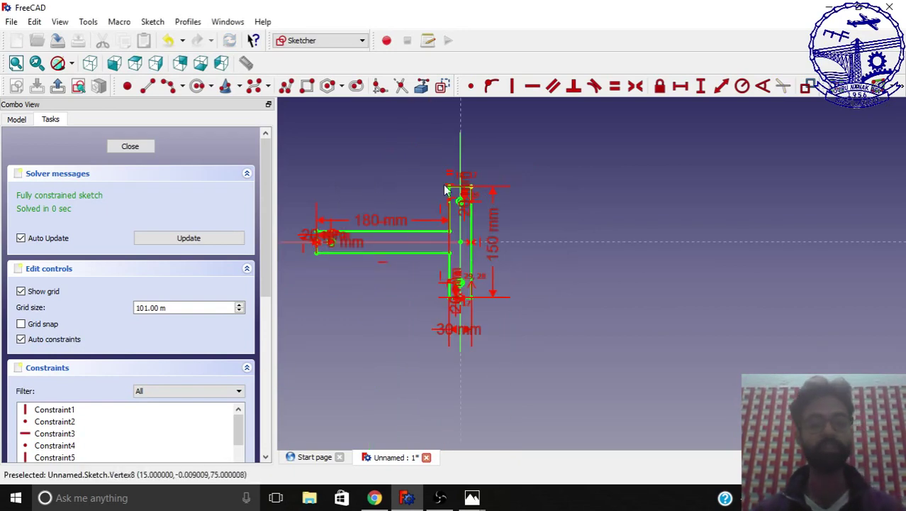
Step: Close the sketch, switch to the Part workbench, and select the T-shaped sketch
left_click(150, 147)
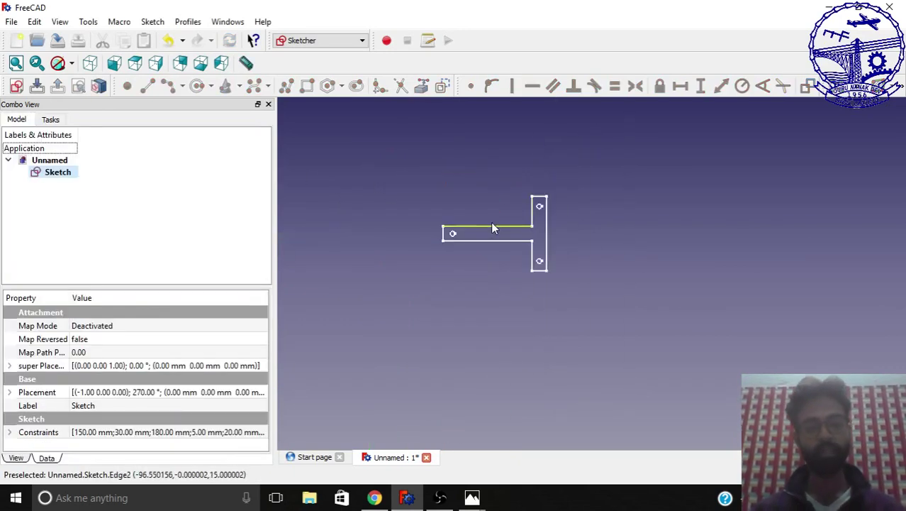
scroll(443, 225, "up", 2)
middle_click_drag(443, 225, 560, 251)
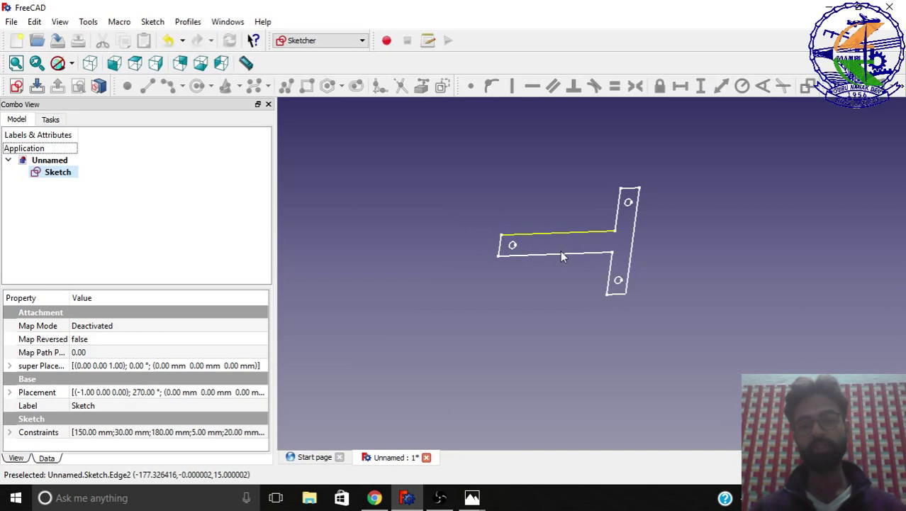
left_click(319, 40)
left_click(312, 196)
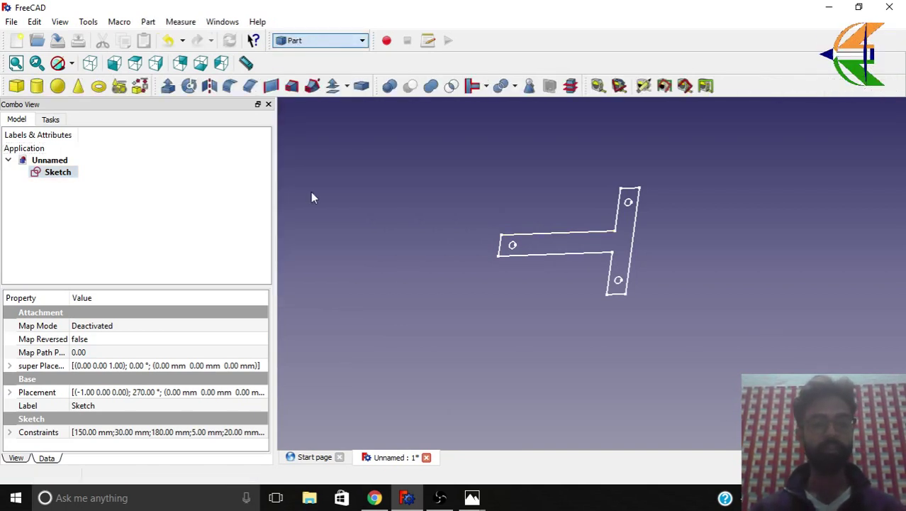
left_click(156, 225)
mouse_move(436, 300)
middle_mouse_down()
mouse_move(541, 313)
mouse_move(553, 332)
middle_mouse_up()
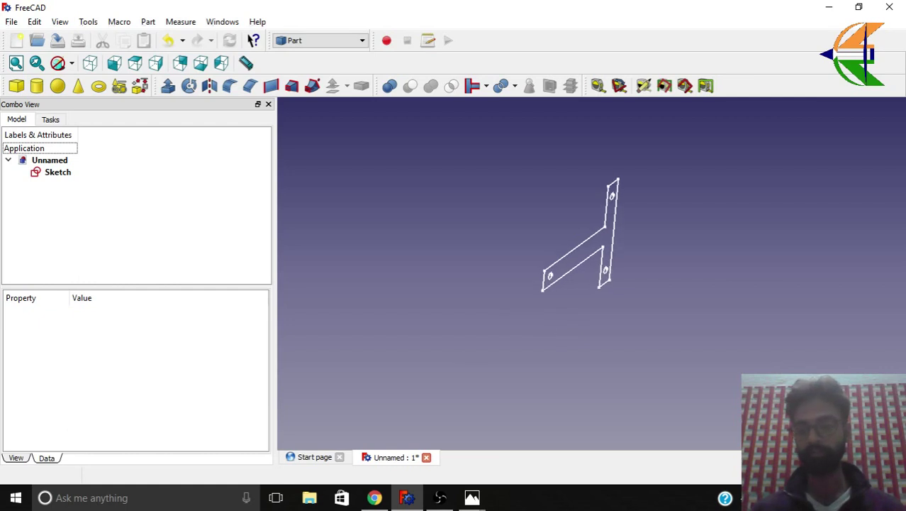
left_click(50, 176)
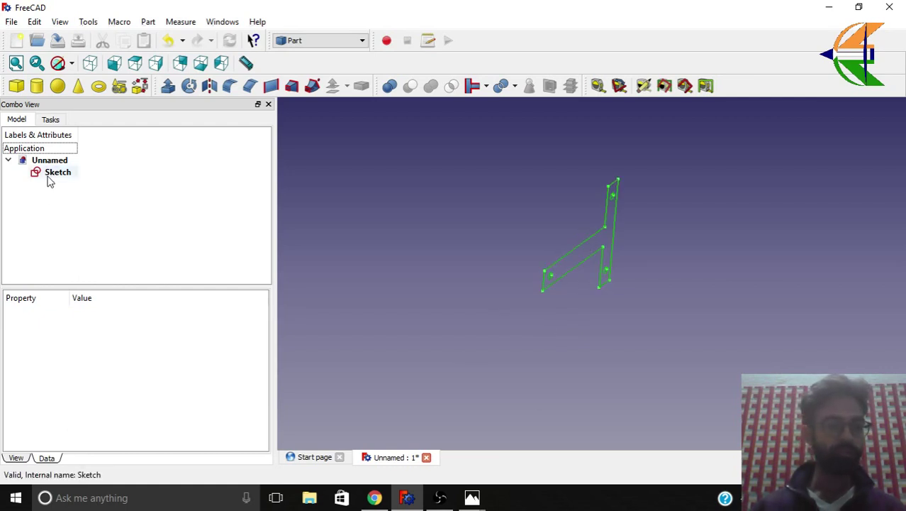
Step: Extrude the sketch 40 mm along a custom Y direction
left_click(169, 86)
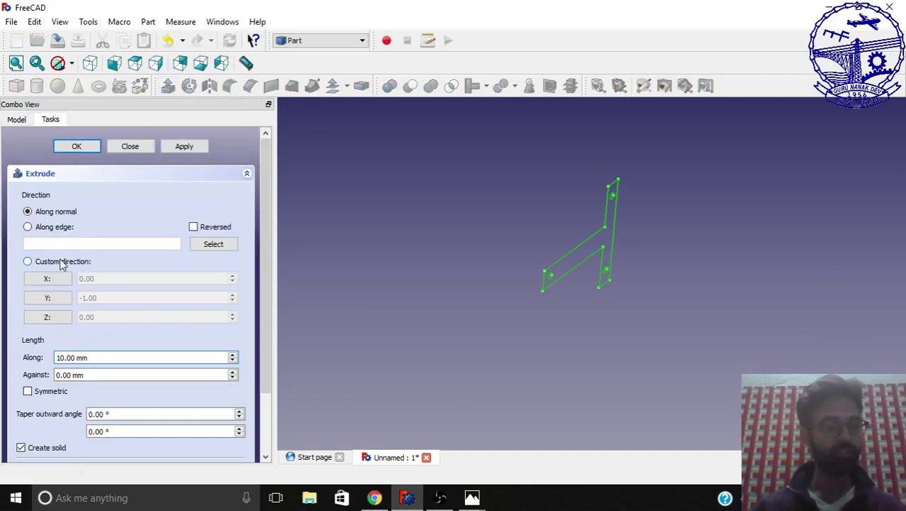
left_click(28, 261)
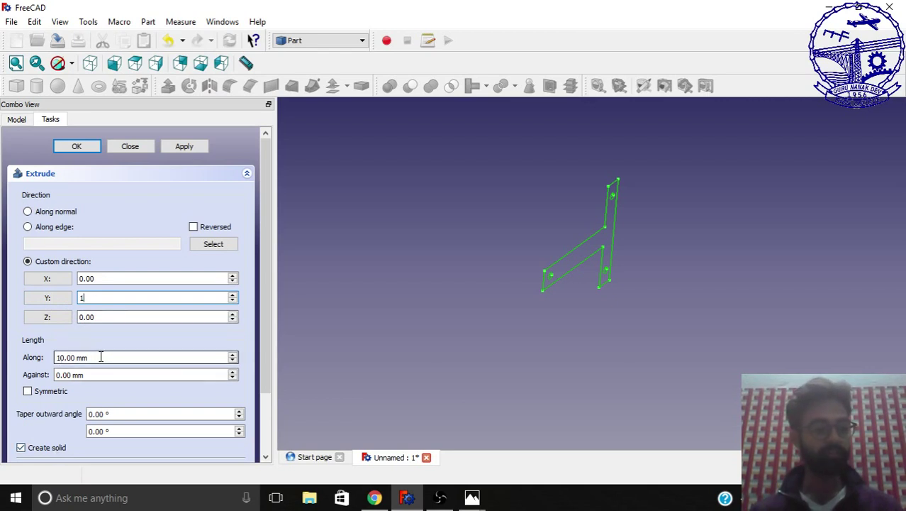
left_click_drag(101, 357, 37, 358)
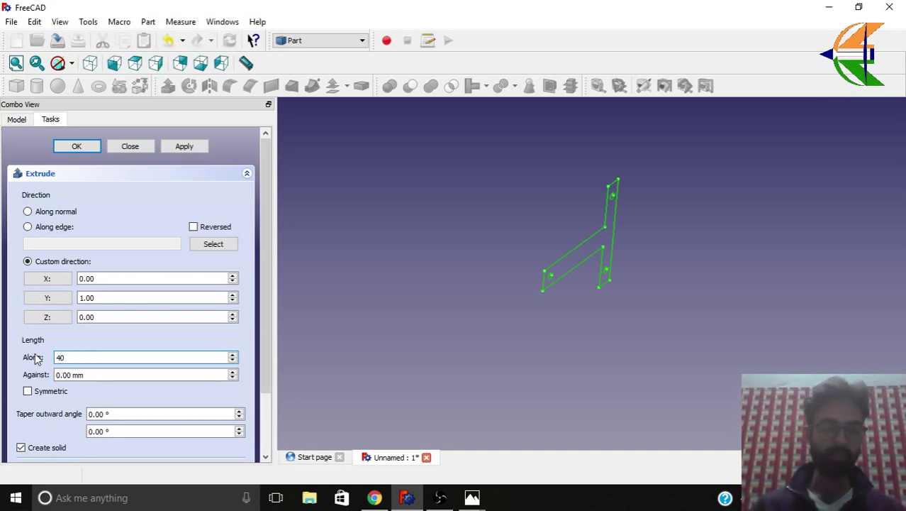
left_click(77, 146)
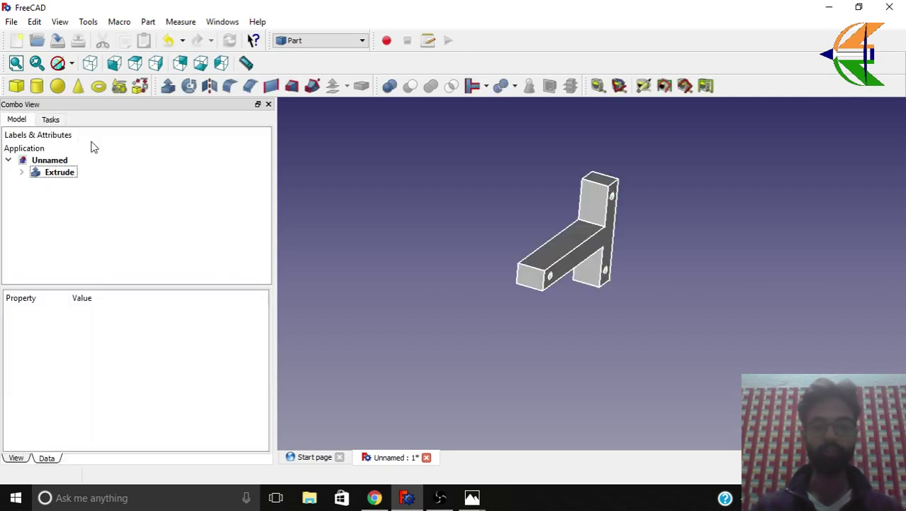
middle_click_drag(466, 293, 582, 314)
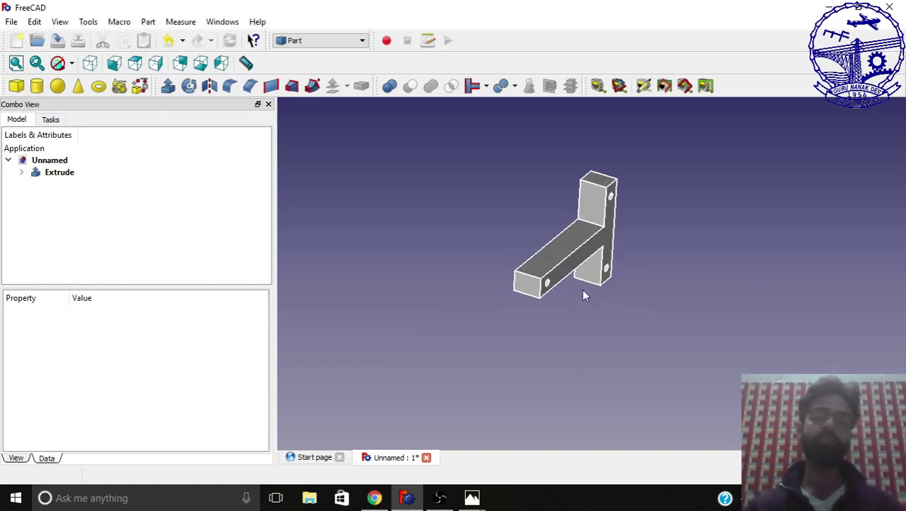
middle_click_drag(638, 267, 611, 267)
scroll(530, 261, "up", 5)
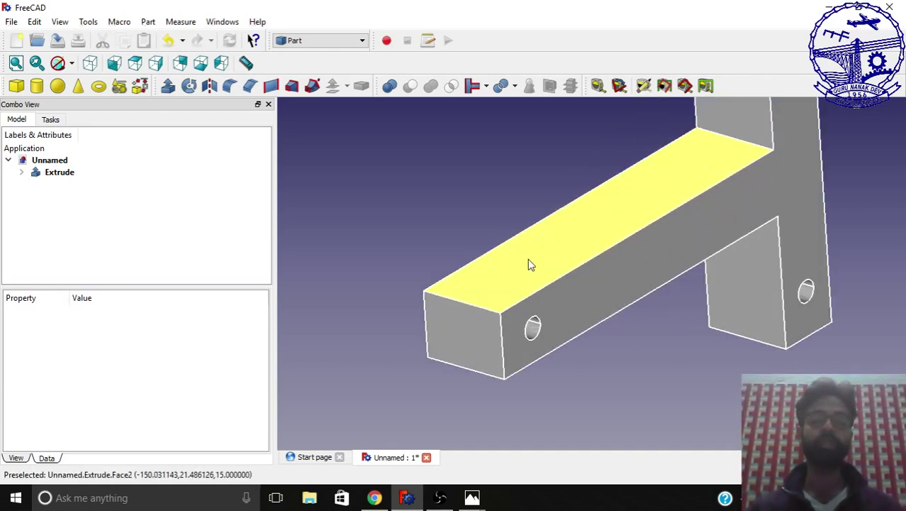
mouse_move(472, 497)
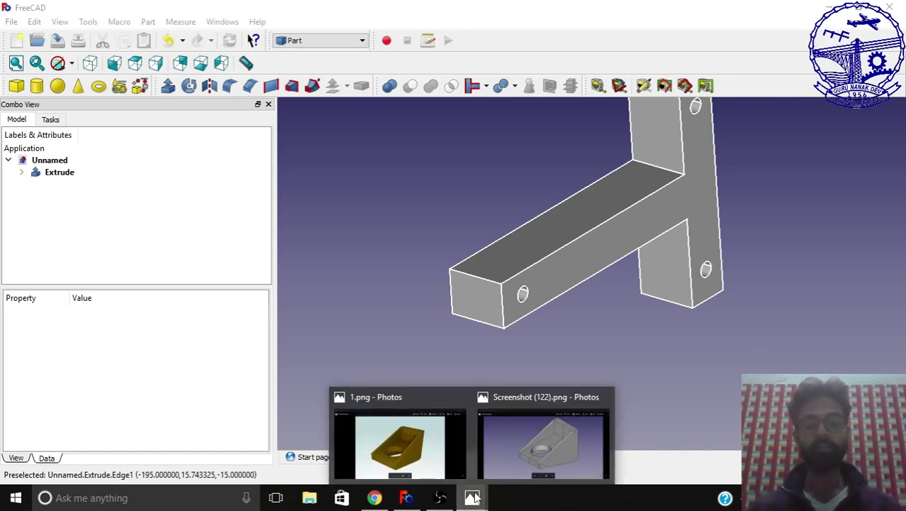
left_click(539, 440)
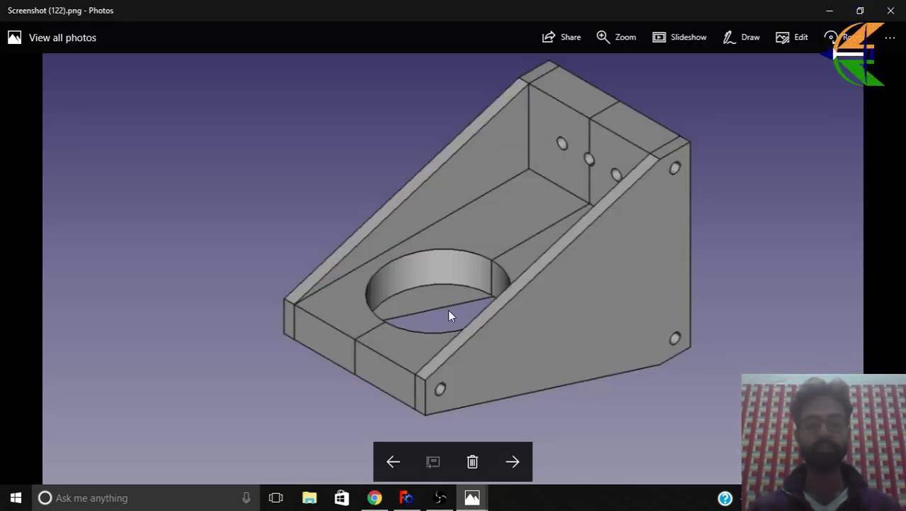
left_click(409, 497)
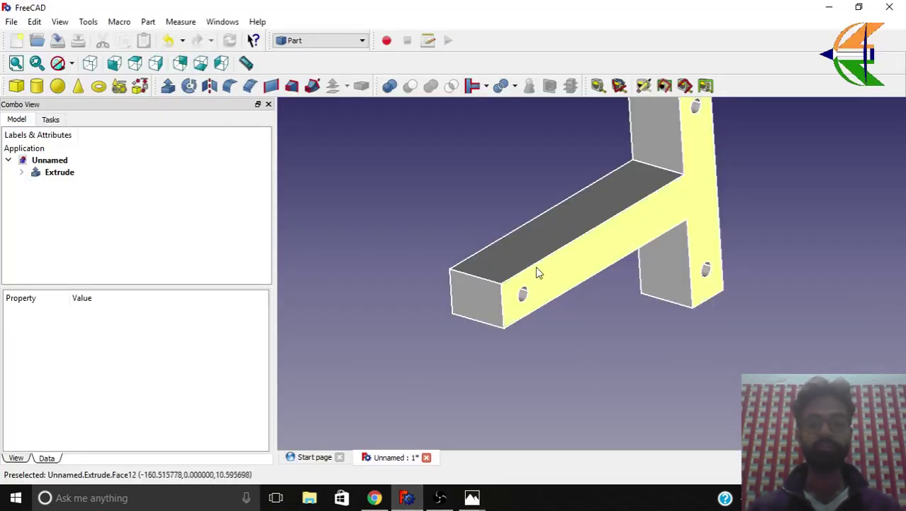
Step: Attach a new sketch to the arm's top face, linking its top edge as external geometry
left_click(527, 250)
left_click(320, 40)
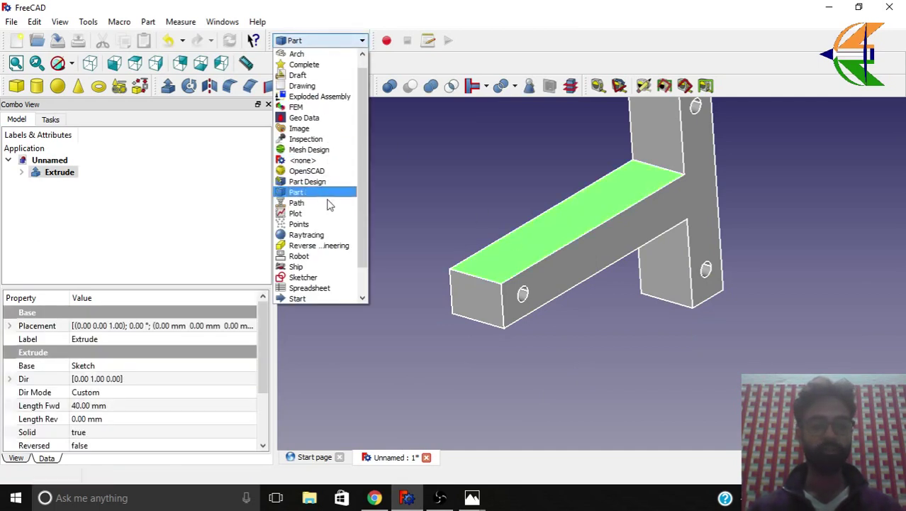
left_click(321, 277)
left_click(16, 86)
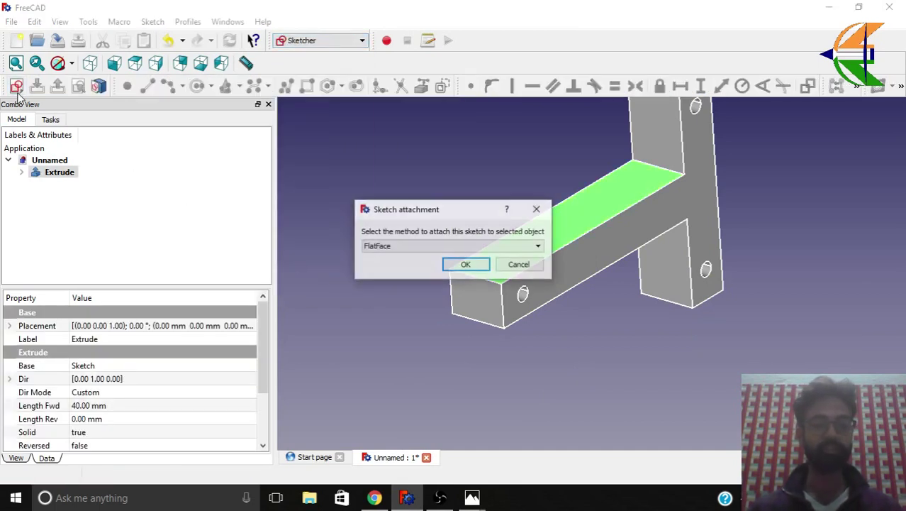
left_click(465, 264)
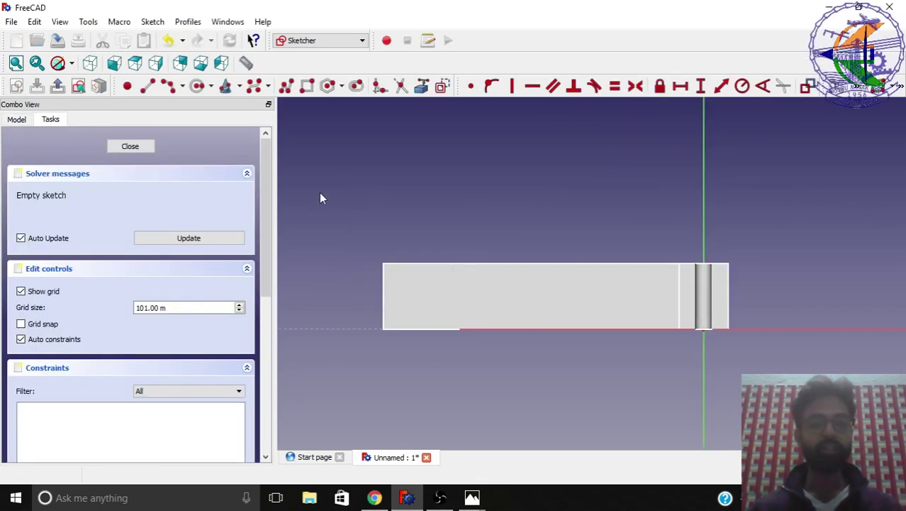
left_click(421, 87)
left_click(450, 263)
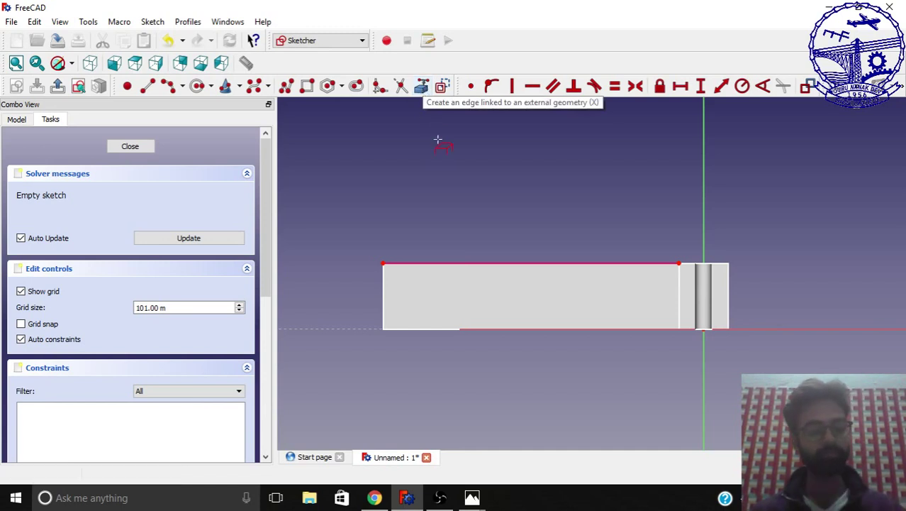
left_click(175, 87)
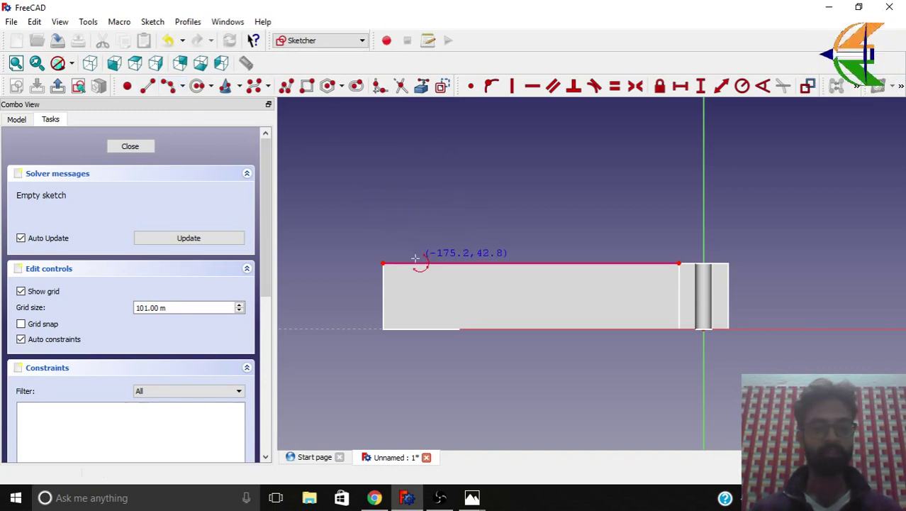
left_click(447, 287)
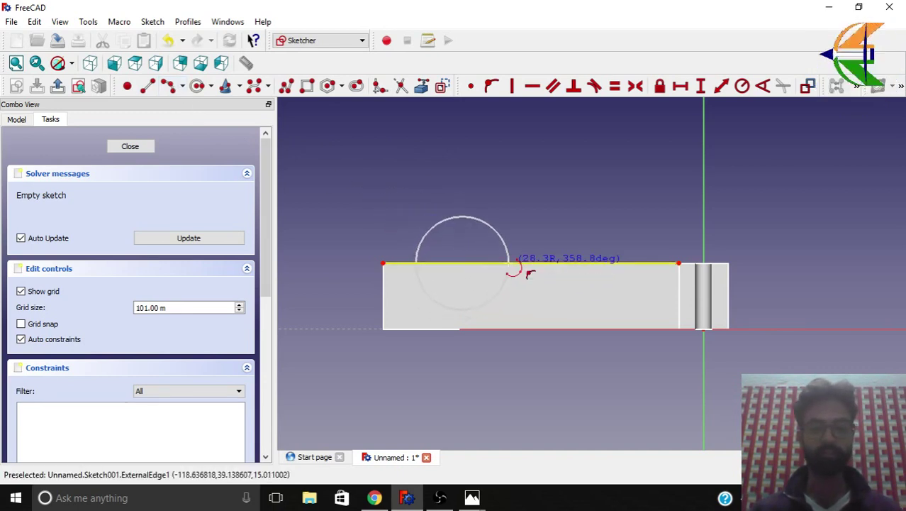
Step: Finish the arc and constrain it to a 30 mm radius, 30 mm from the arm's left end
left_click(506, 262)
left_click(473, 289)
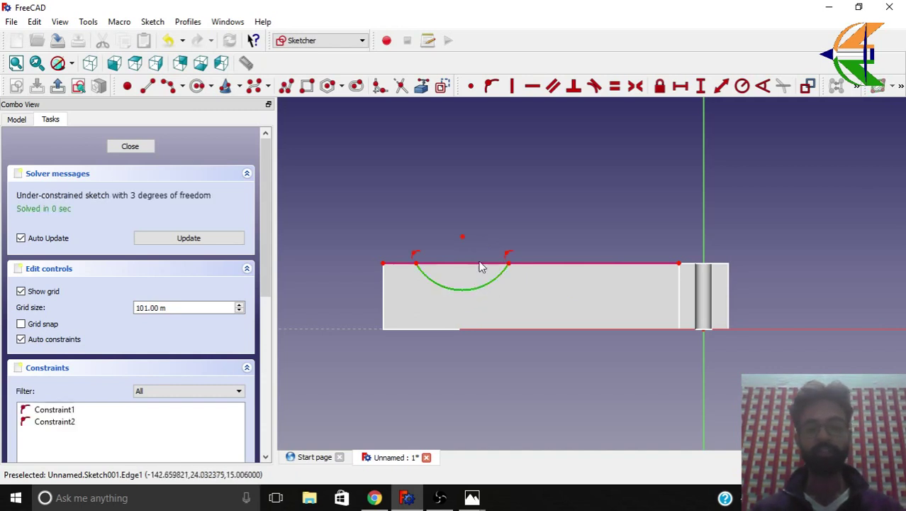
left_click(740, 88)
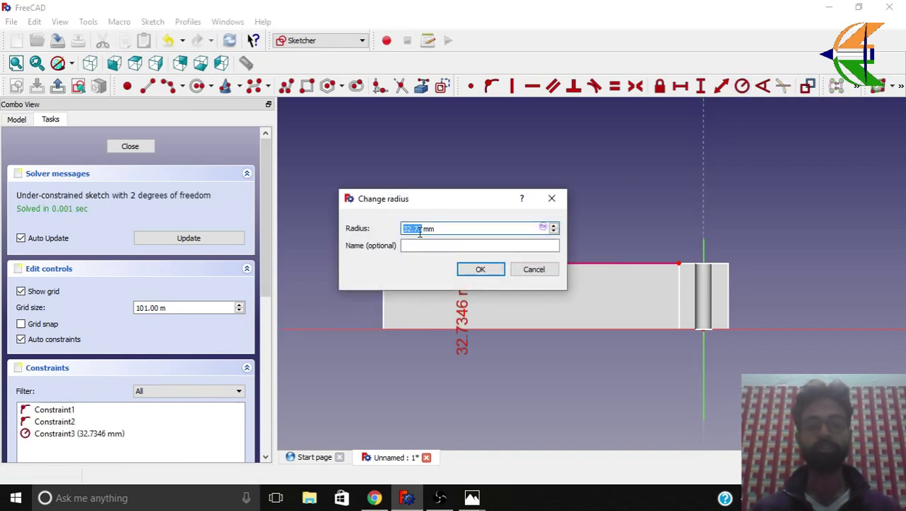
key("ctrl+a")
type("30")
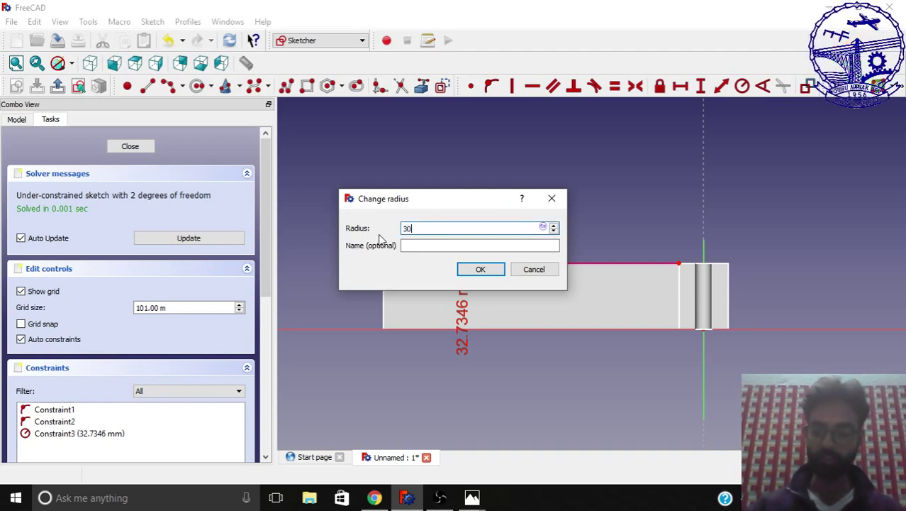
key("Return")
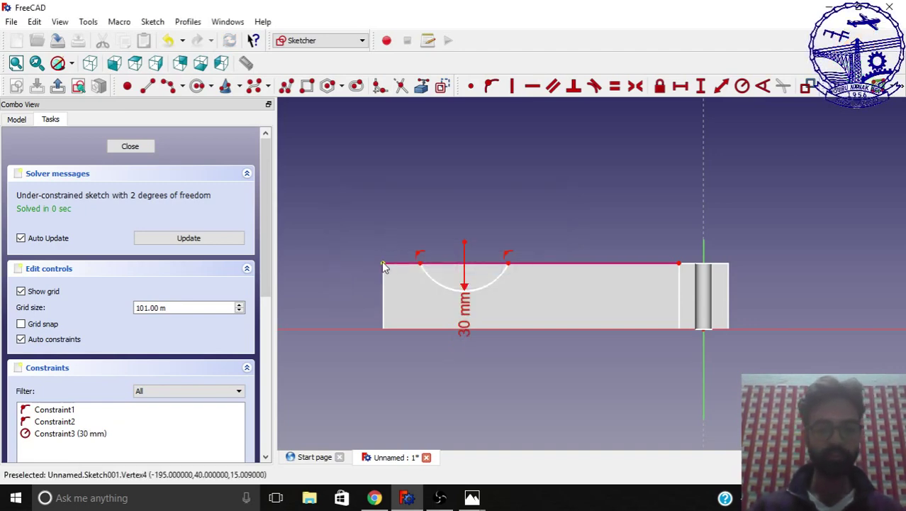
left_click(680, 86)
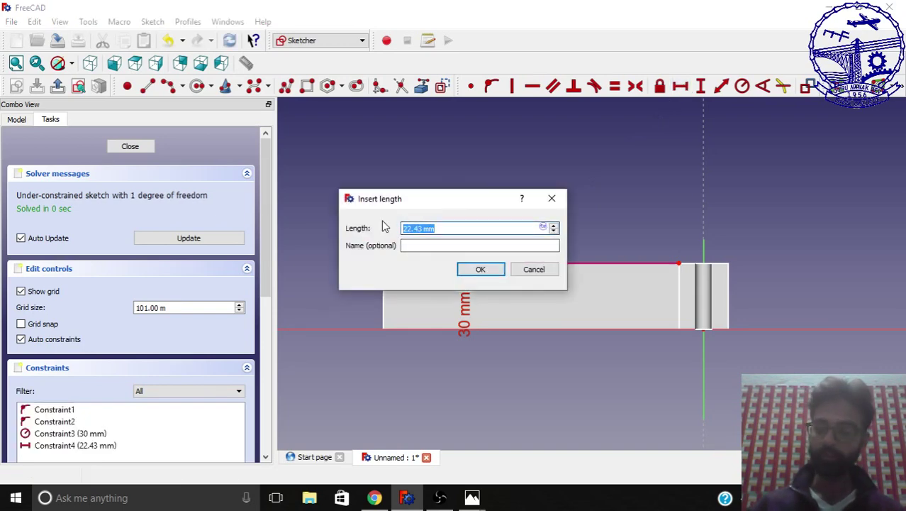
type("30")
key("Return")
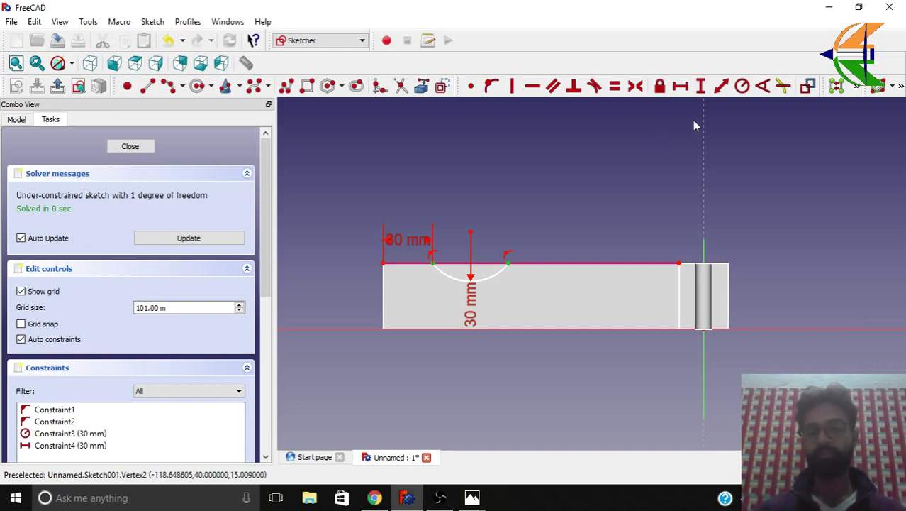
Step: Constrain the horizontal span between the arc's two ends to 60 mm
left_click(680, 86)
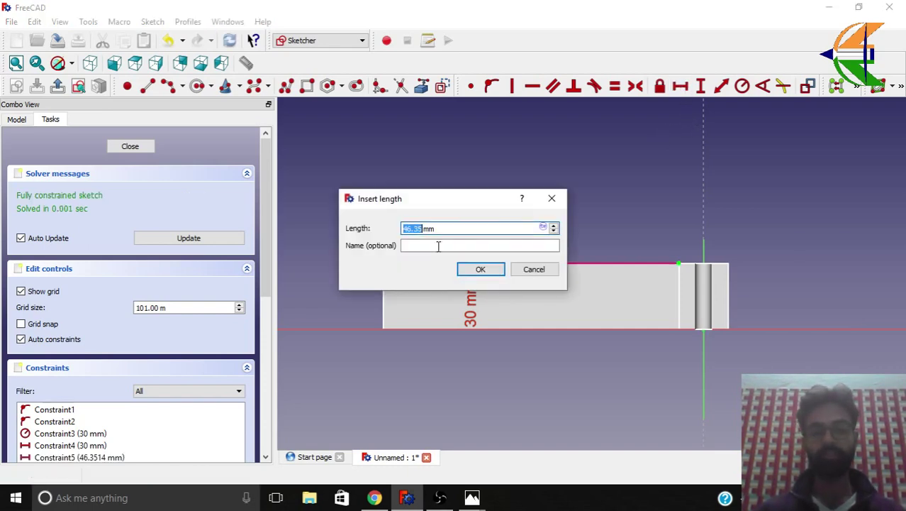
key("ctrl+a")
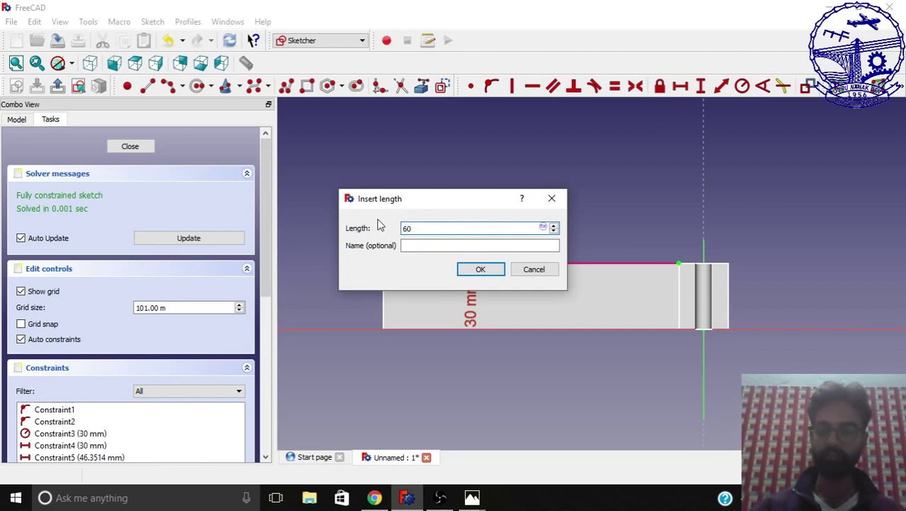
key("Return")
scroll(476, 269, "down", 2)
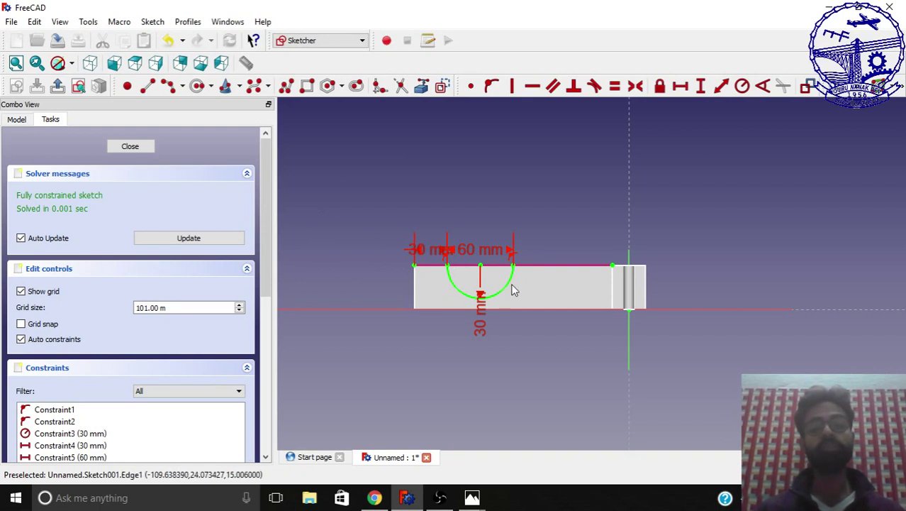
scroll(513, 291, "up", 3)
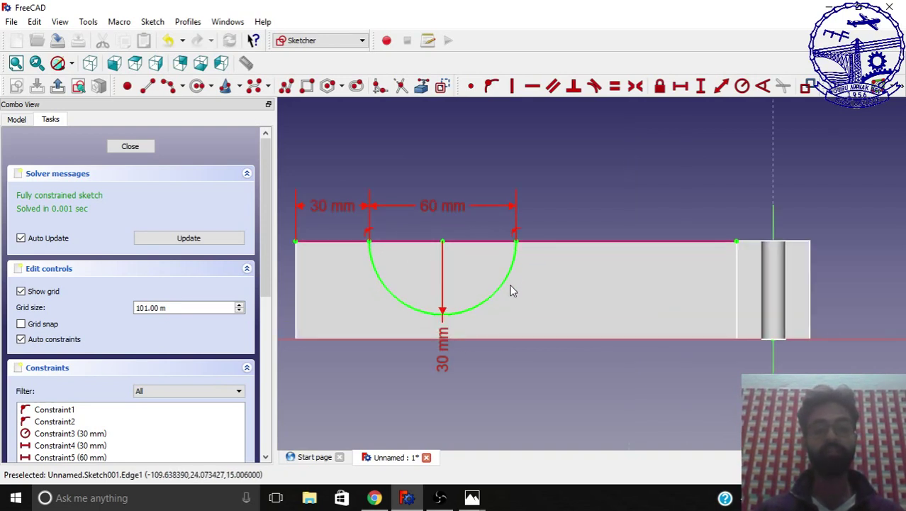
Step: Join the arc ends with a straight line, delete the redundant constraint, and close the sketch
left_click(146, 88)
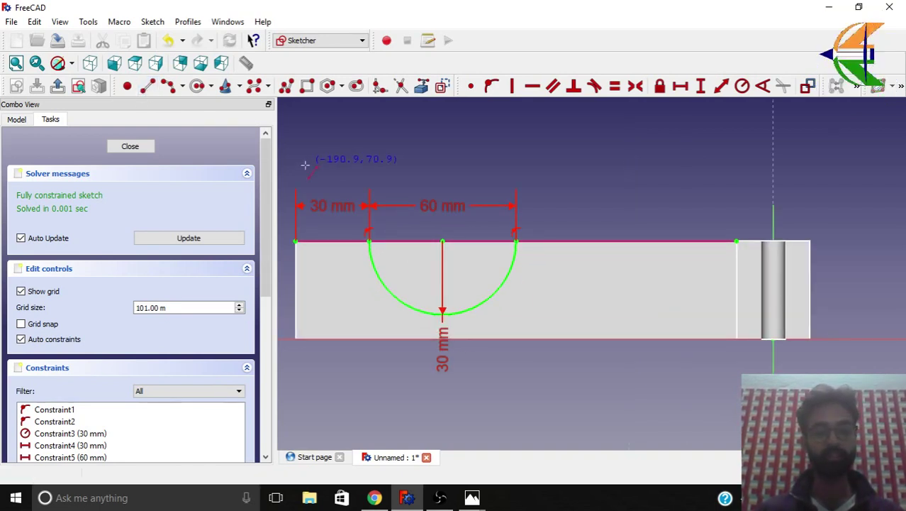
left_click(369, 242)
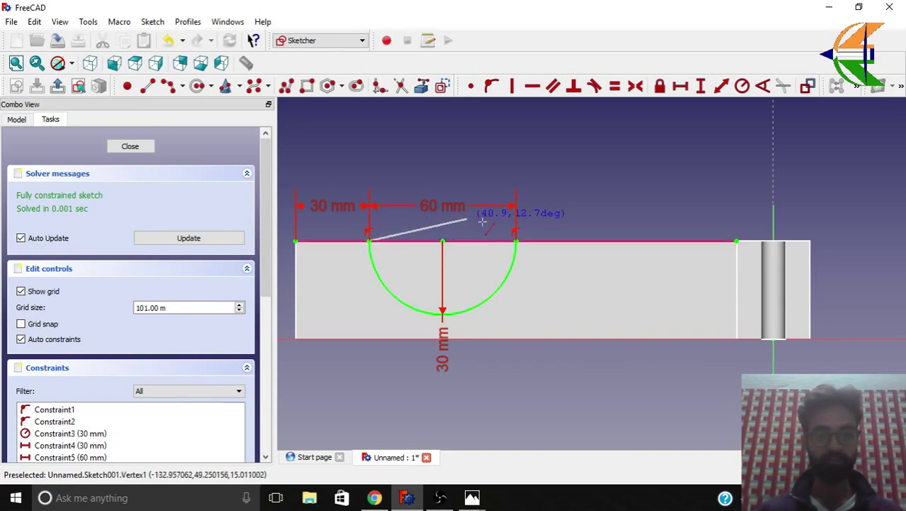
left_click(516, 241)
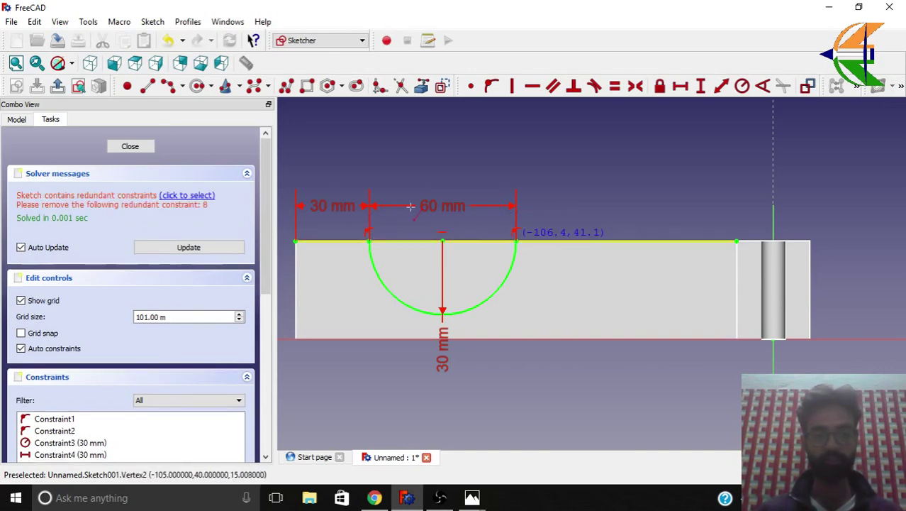
right_click(297, 204)
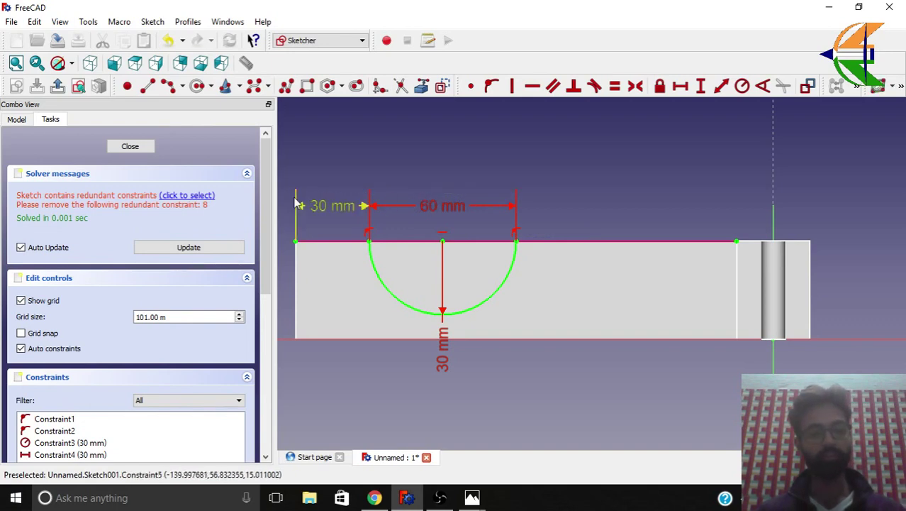
left_click(187, 195)
key("Delete")
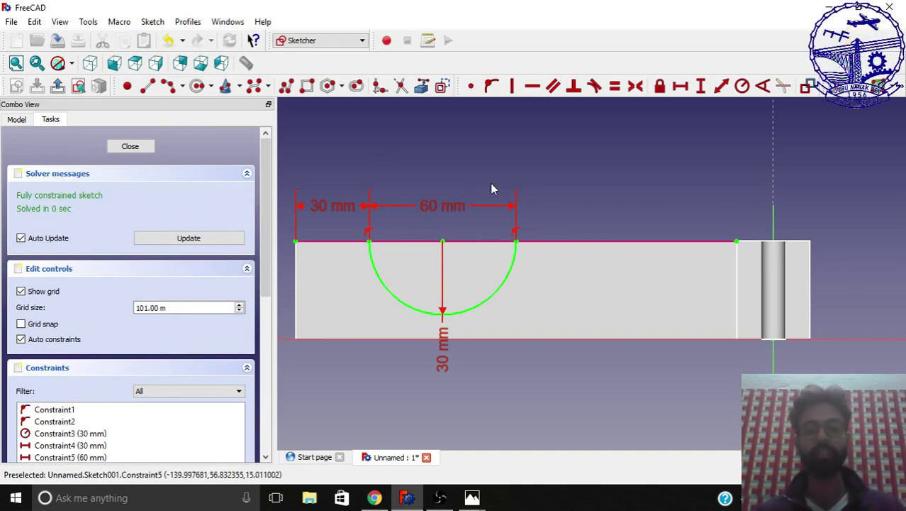
left_click(146, 147)
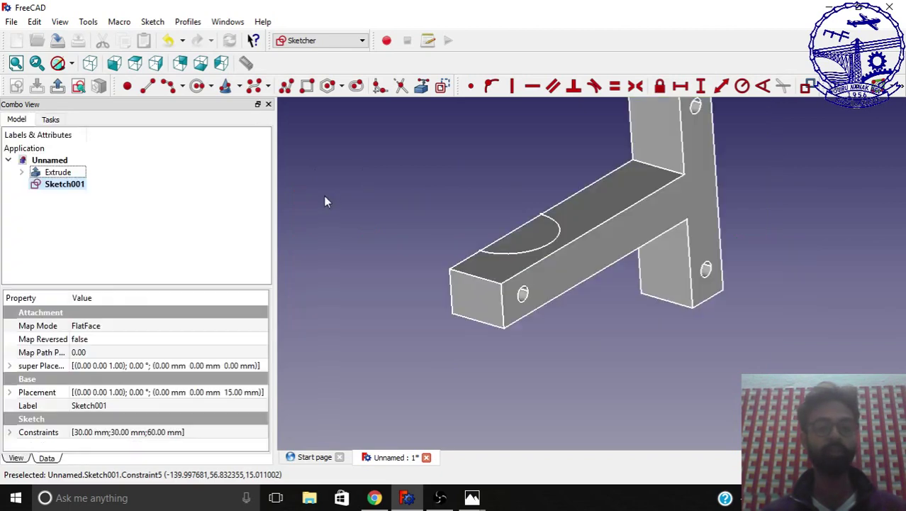
Step: Return to the isometric view and switch to the Part workbench
middle_click_drag(564, 283, 458, 252)
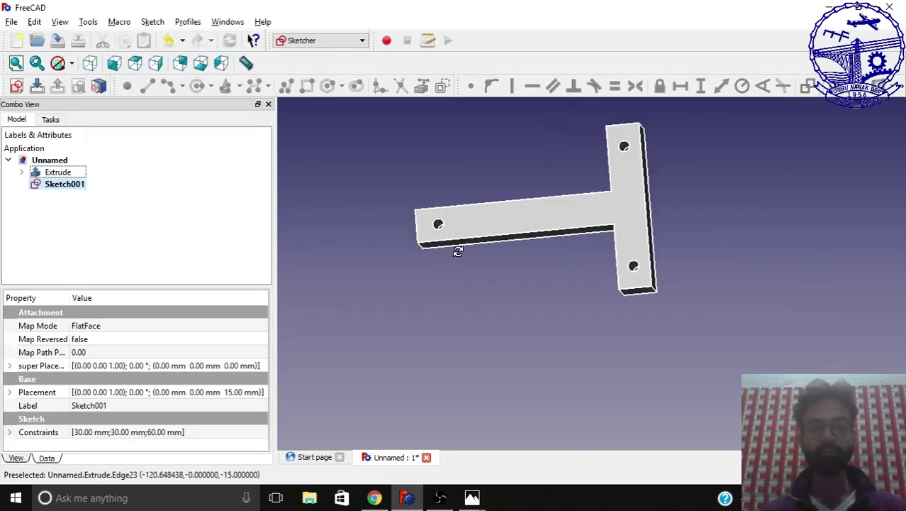
key("0")
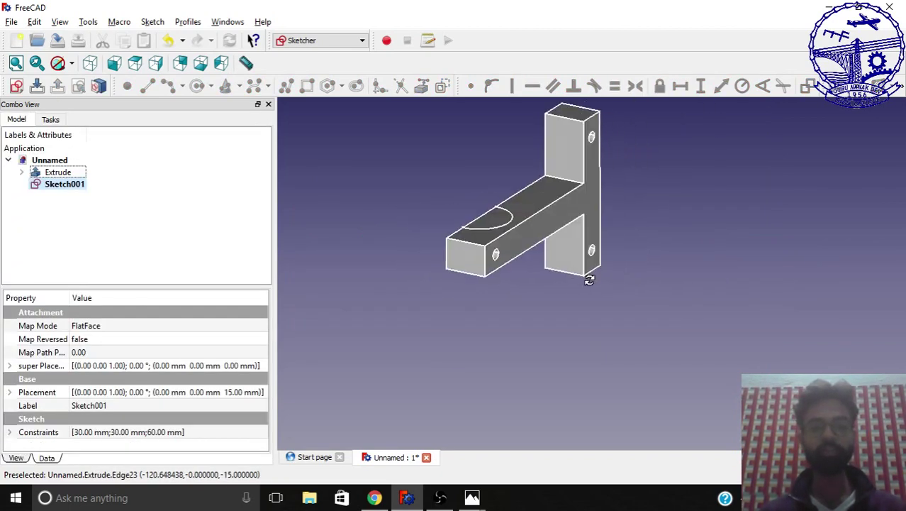
left_click(306, 42)
left_click(316, 194)
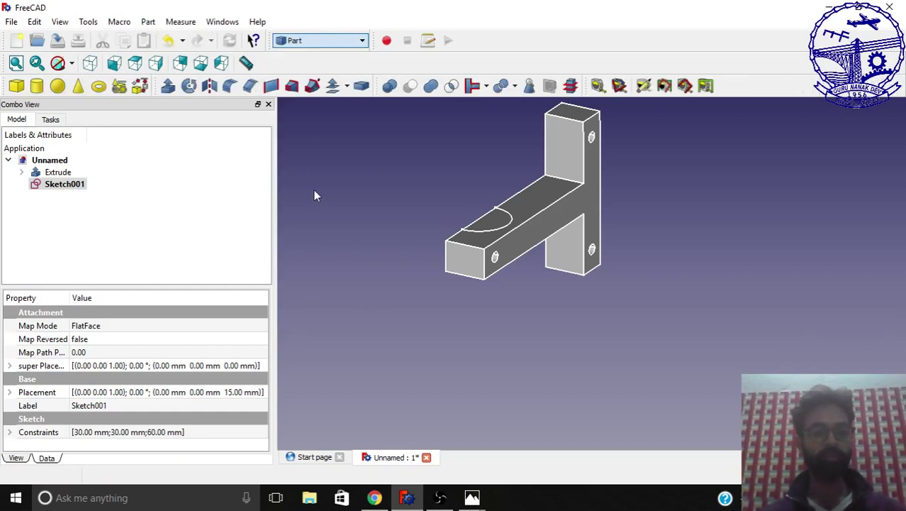
Step: Extrude Sketch001 30 mm along the custom direction Z = -1
left_click(73, 186)
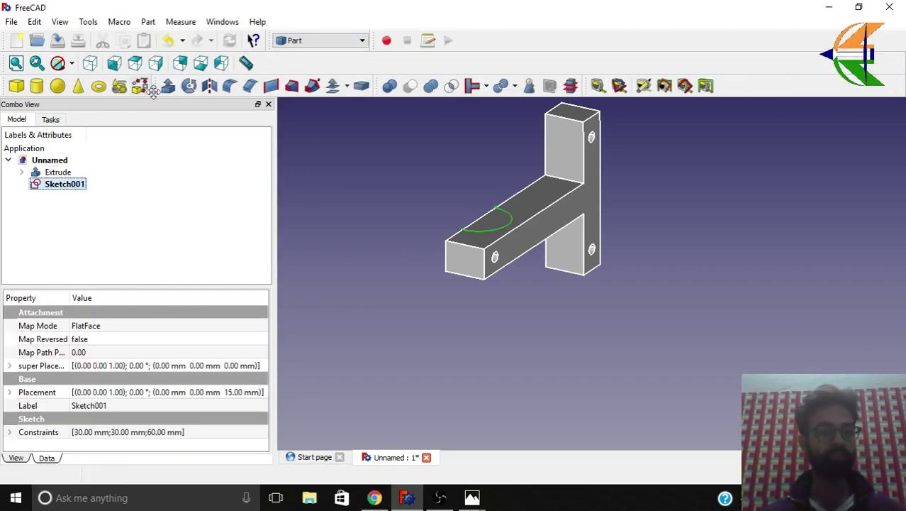
left_click(168, 86)
left_click(28, 261)
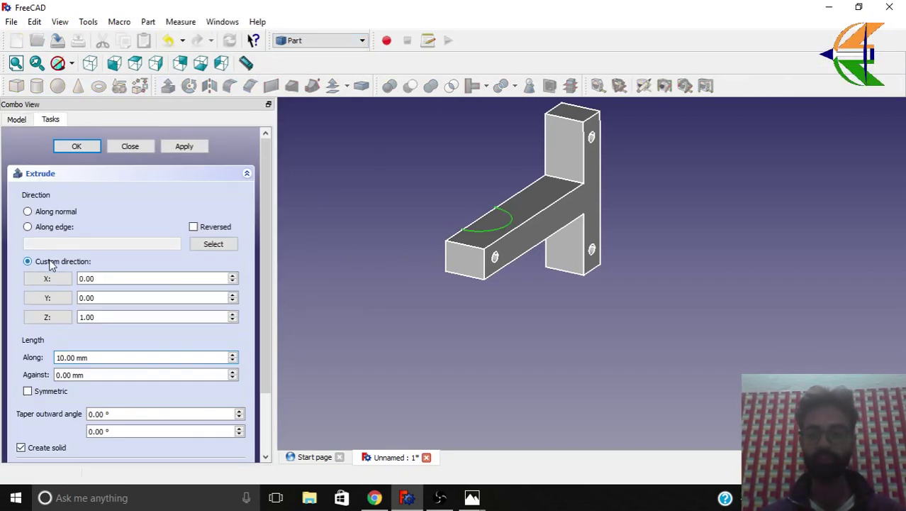
left_click(109, 316)
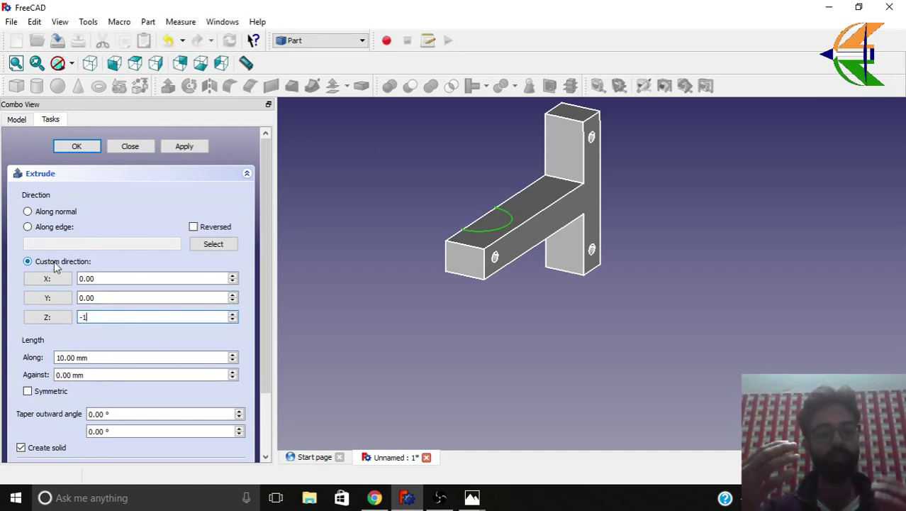
left_click(101, 358)
type("30")
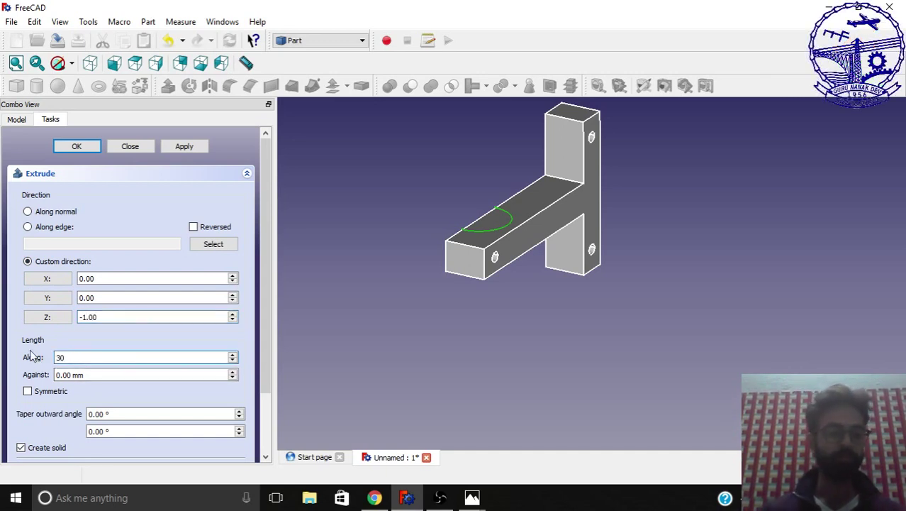
left_click(77, 146)
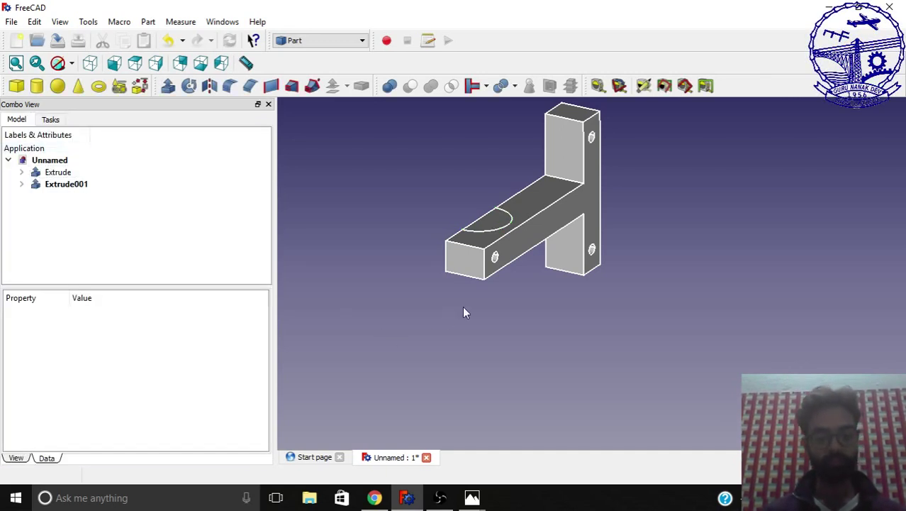
Step: Boolean-cut Extrude001 from the Extrude bracket solid and orbit to inspect the semicircular notch
middle_click_drag(465, 312, 586, 299)
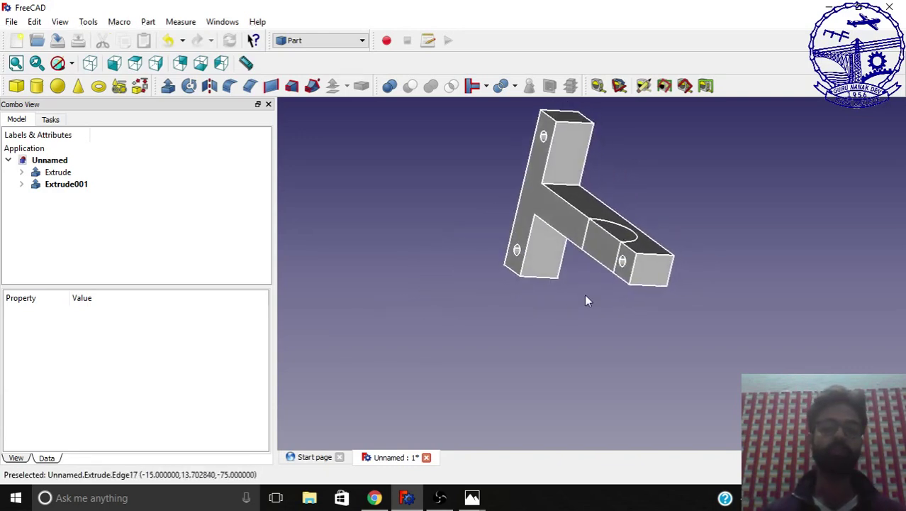
left_click(56, 176)
left_click(82, 248)
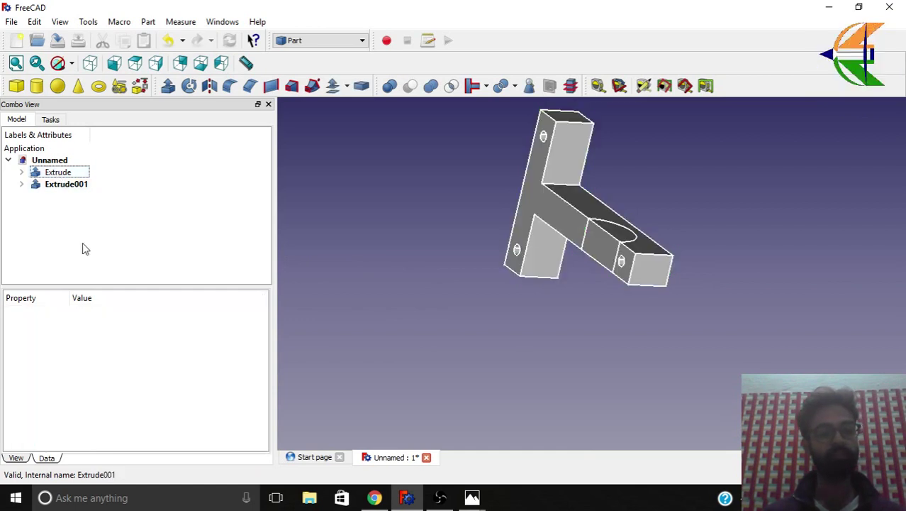
left_click(63, 173)
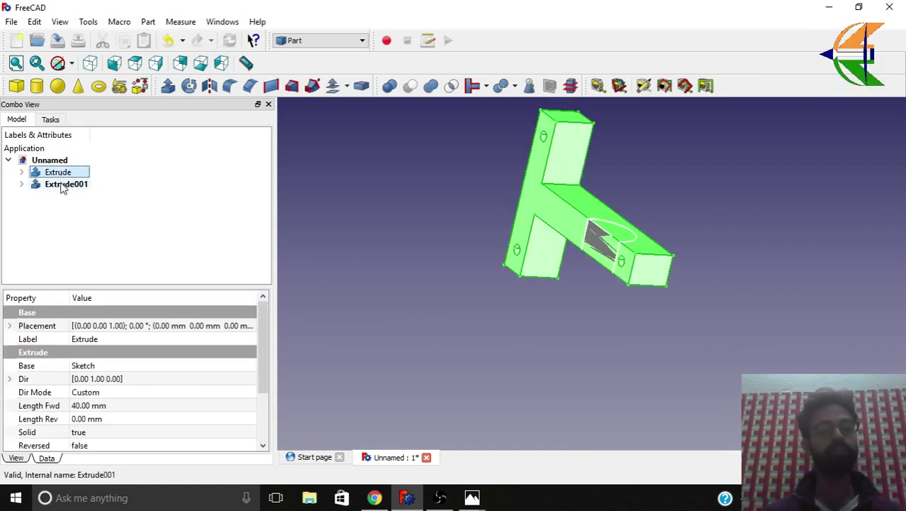
left_click(63, 185, "ctrl")
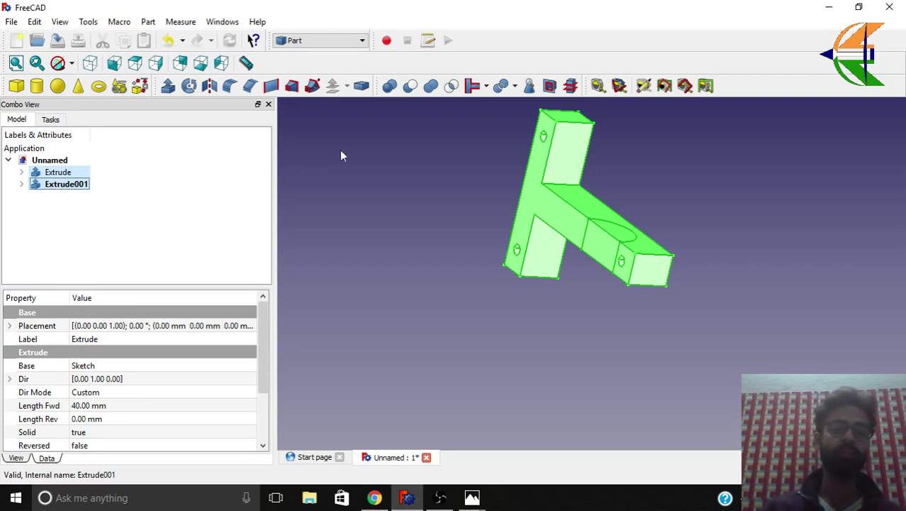
left_click(410, 87)
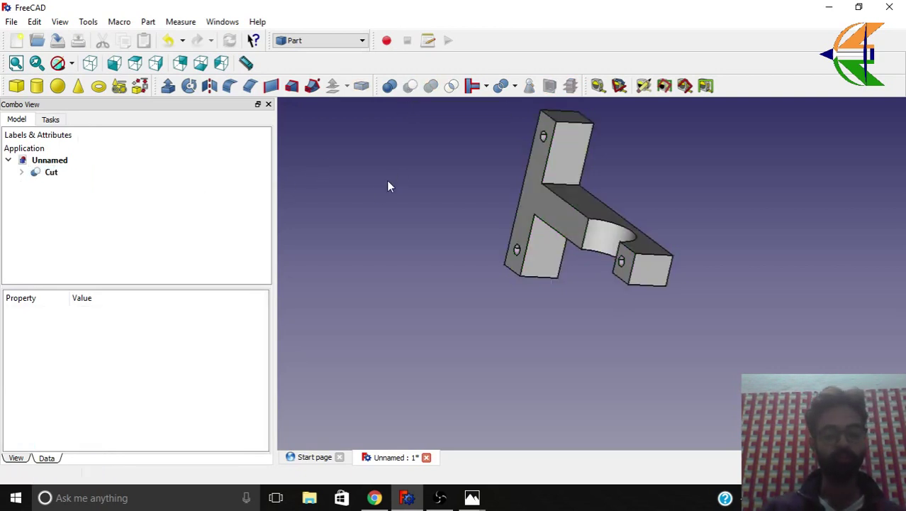
middle_click_drag(388, 186, 556, 300)
scroll(555, 302, "down", 2)
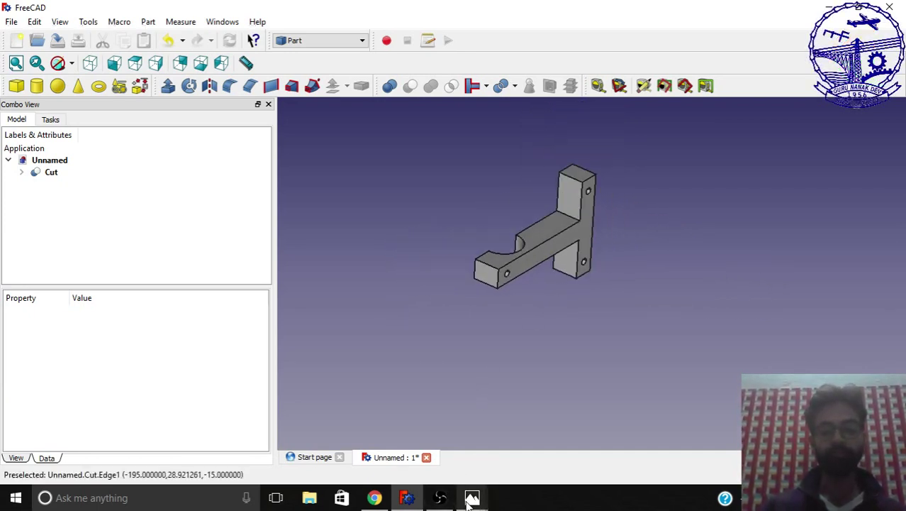
Step: Page back in Photos to the earlier bracket Screenshot (118), then return to FreeCAD
mouse_move(471, 496)
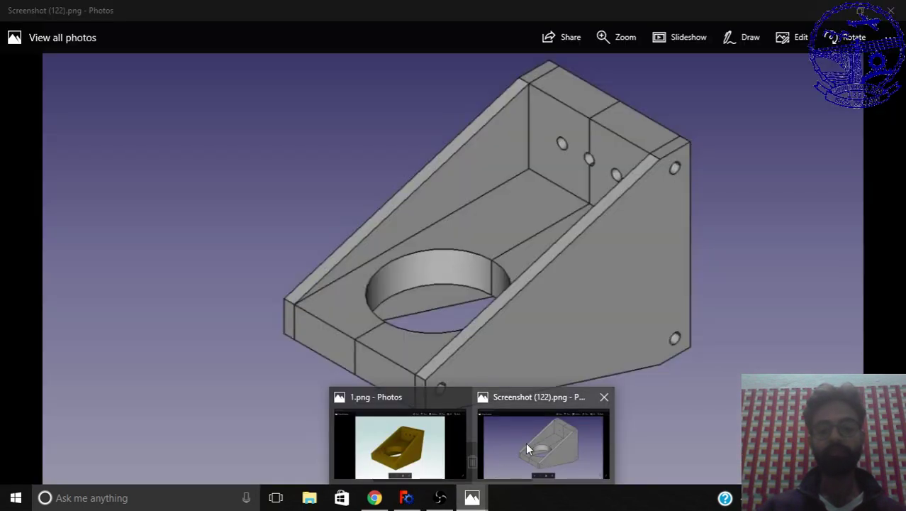
left_click(527, 447)
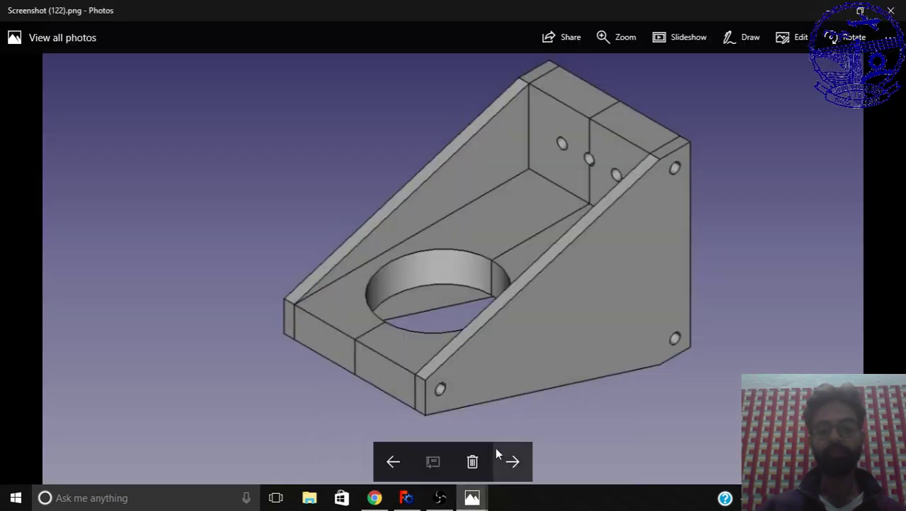
left_click(410, 465)
left_click(410, 465)
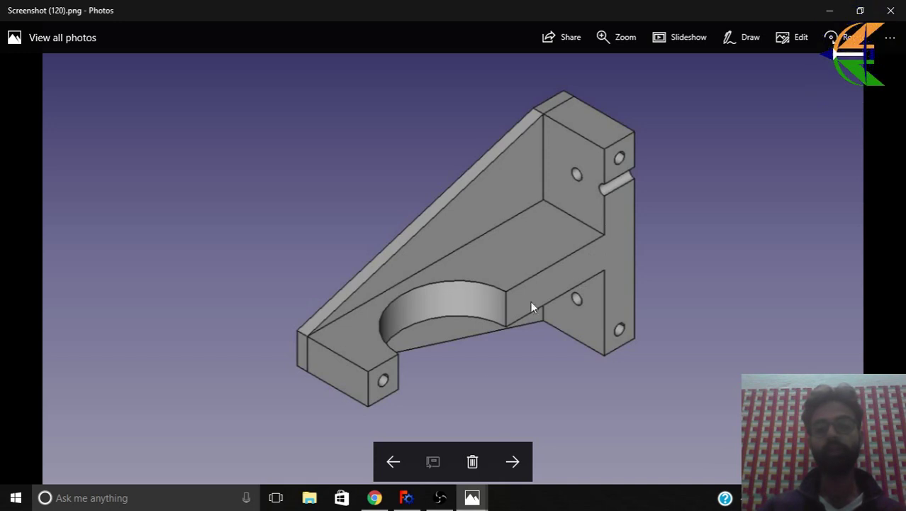
left_click(407, 451)
left_click(406, 452)
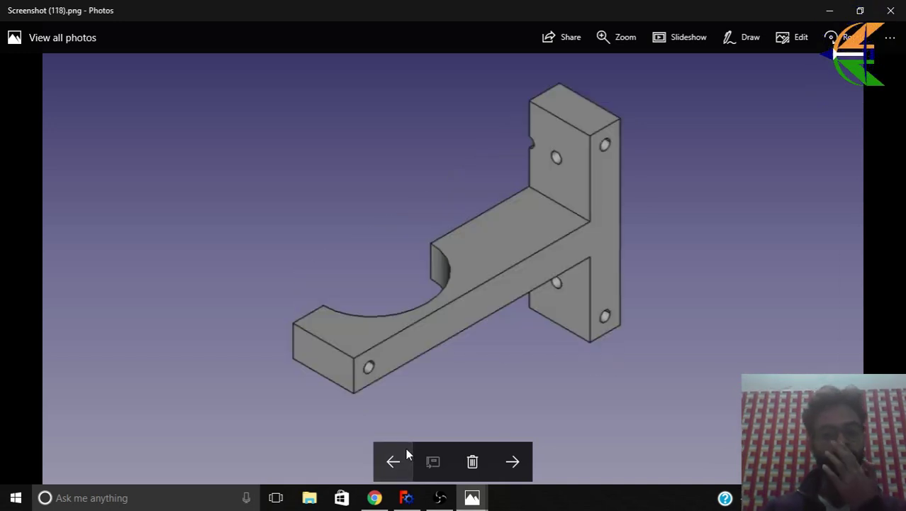
left_click(408, 497)
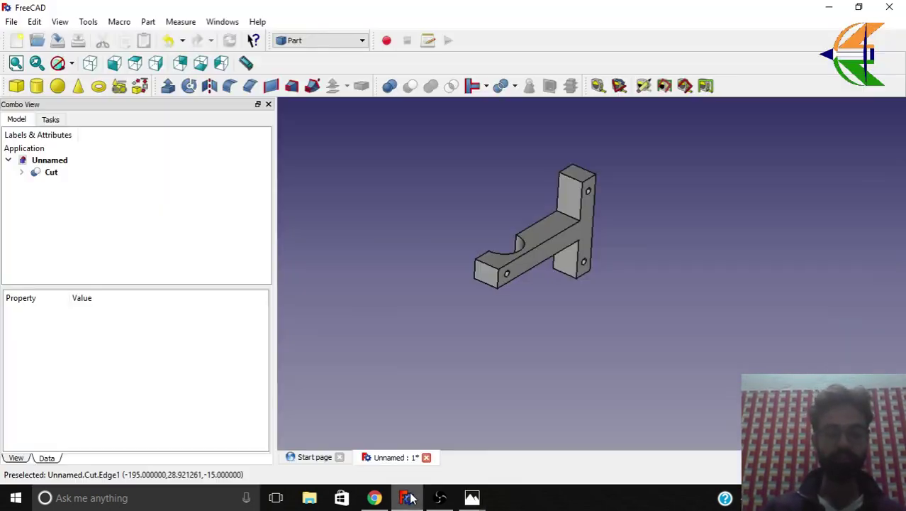
Step: Select the bracket's upright face and create a new FlatFace sketch on it in Sketcher
scroll(574, 192, "up", 3)
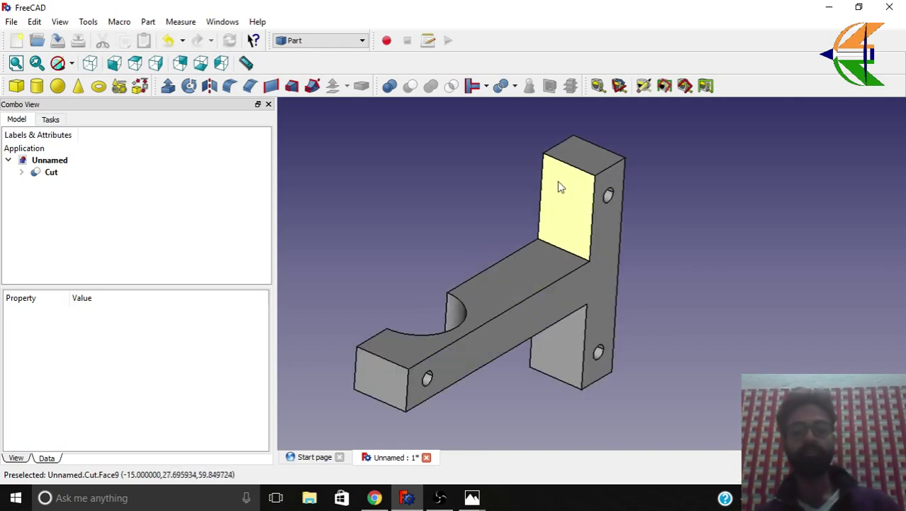
left_click(565, 212)
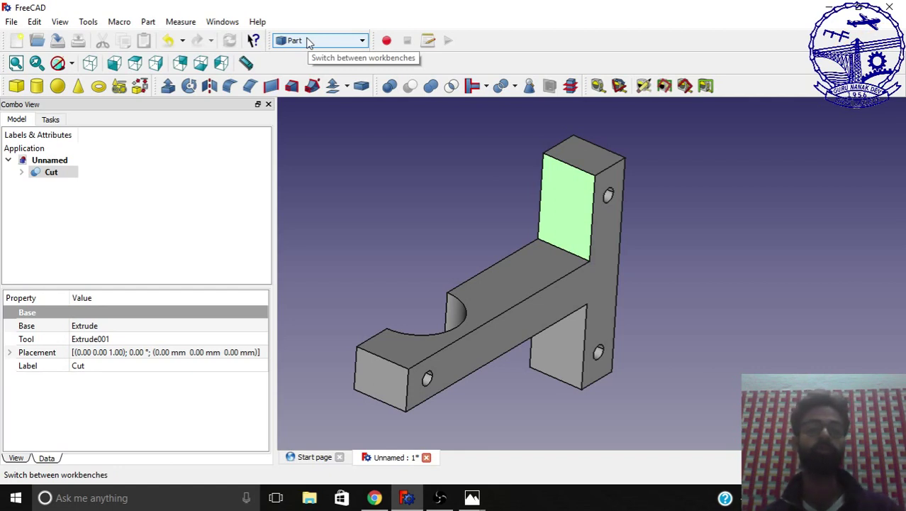
left_click(308, 43)
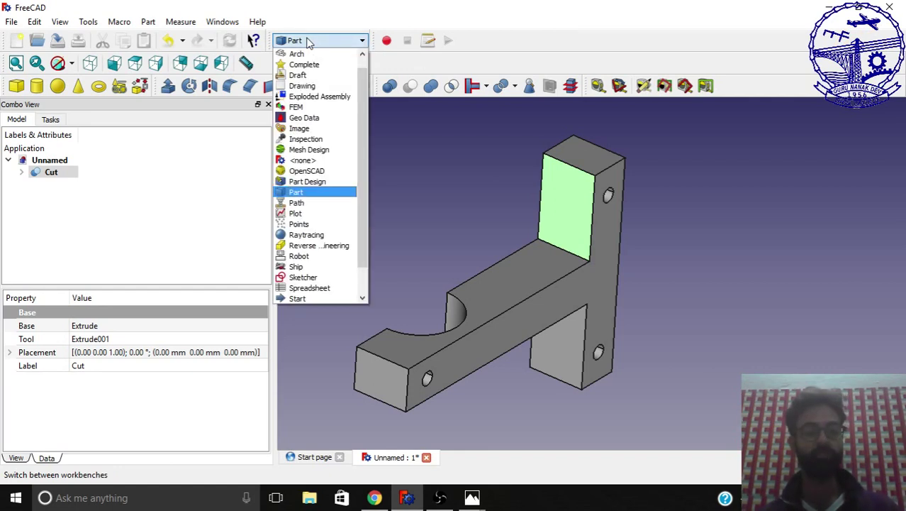
left_click(312, 278)
left_click(17, 88)
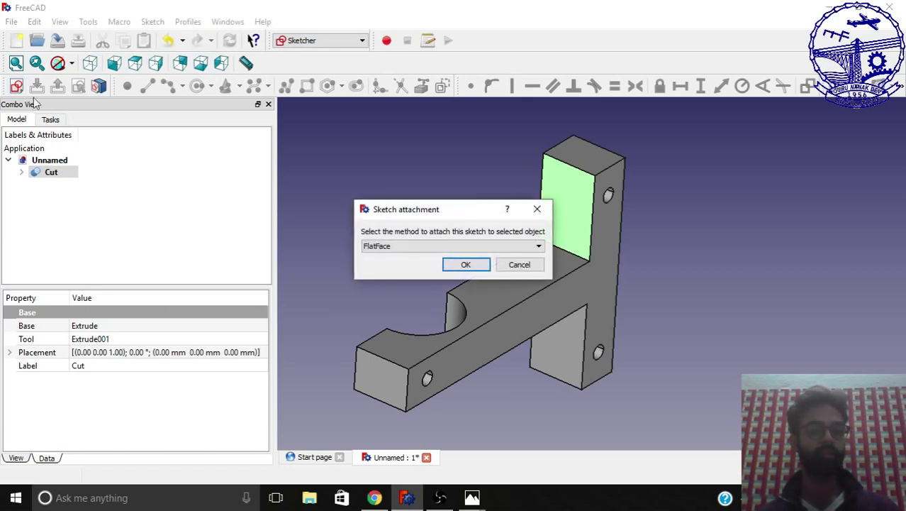
left_click(461, 264)
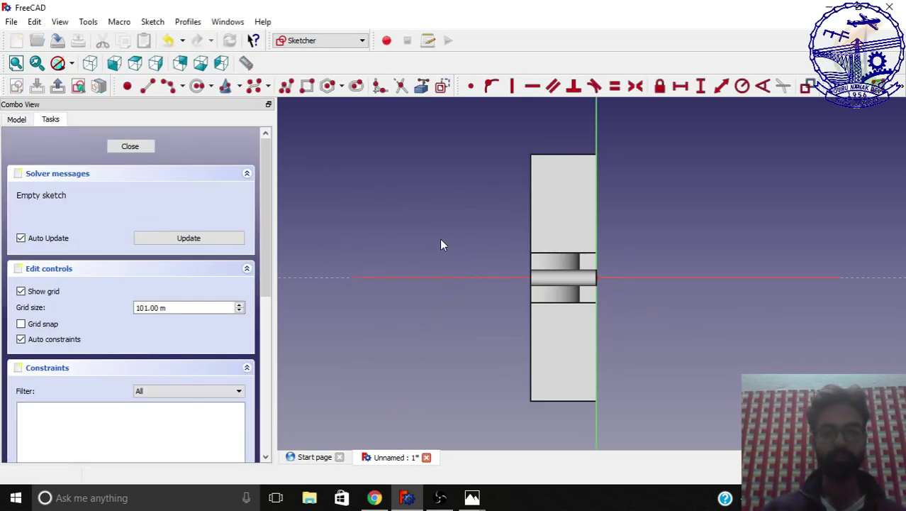
Step: Reference the face's top and left edges, then draw two equal-sized bolt-hole circles
left_click(422, 86)
left_click(560, 155)
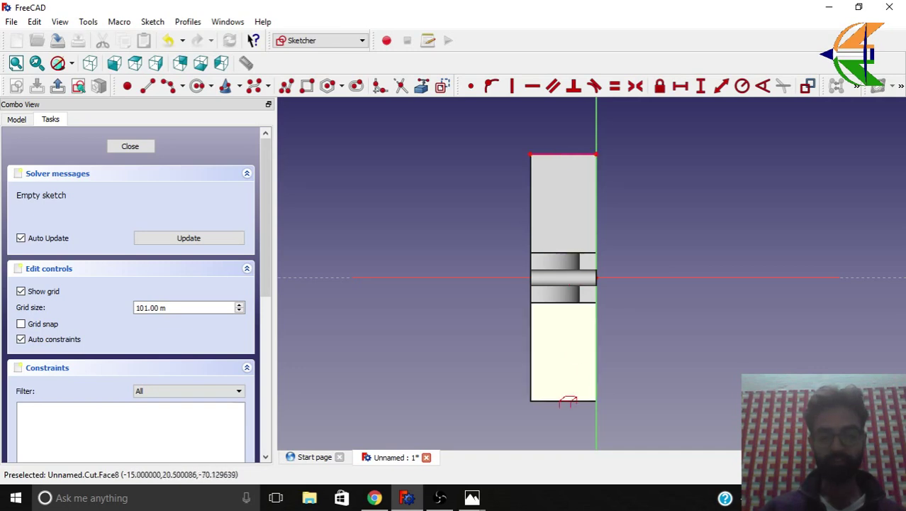
left_click(532, 212)
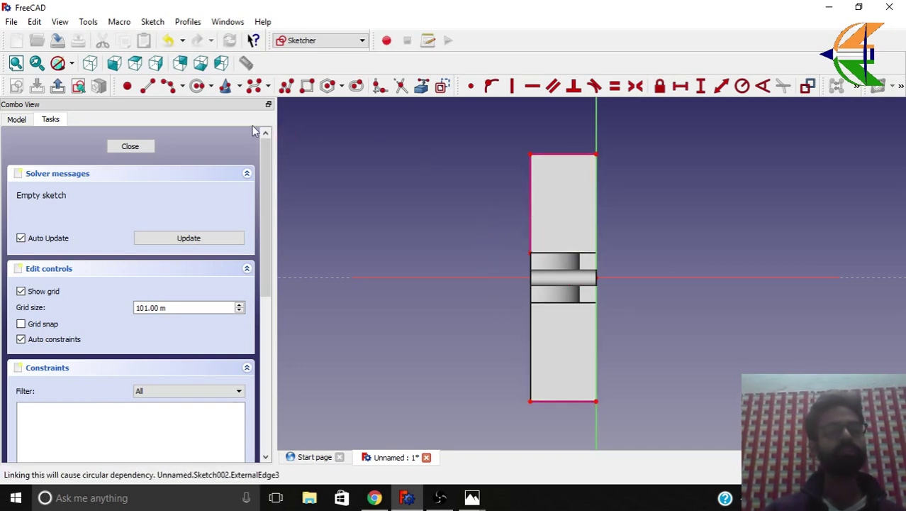
left_click(199, 86)
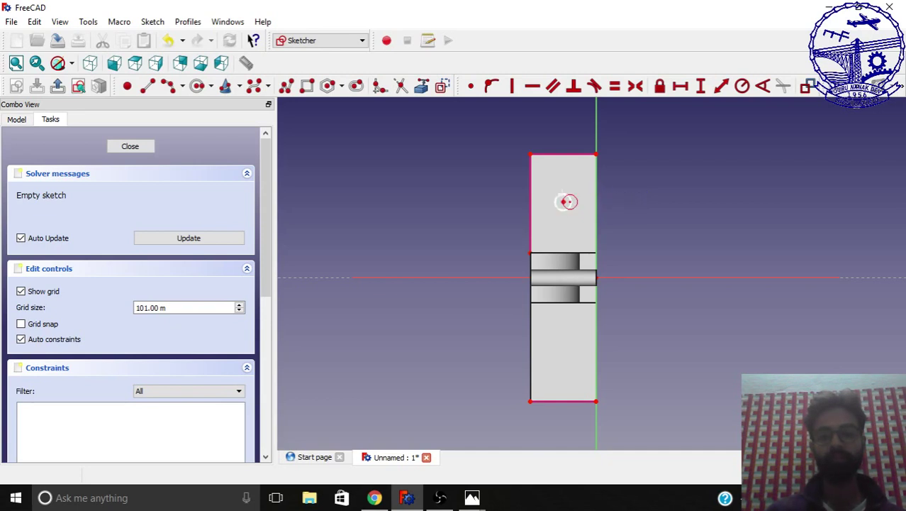
left_click(568, 202)
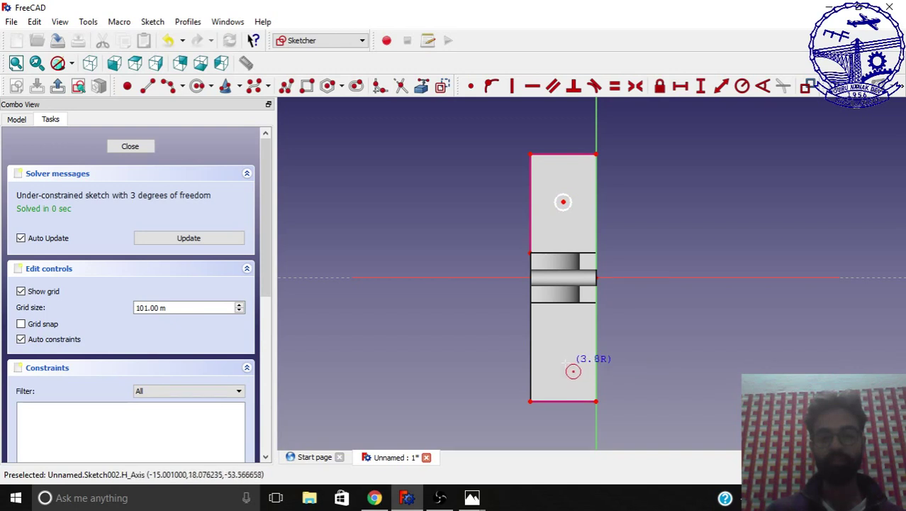
left_click(567, 369)
right_click(579, 344)
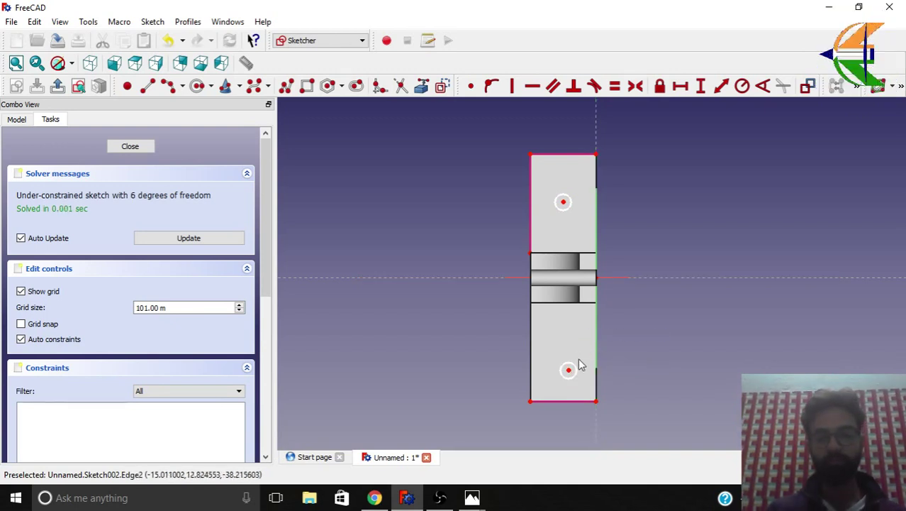
left_click(568, 208)
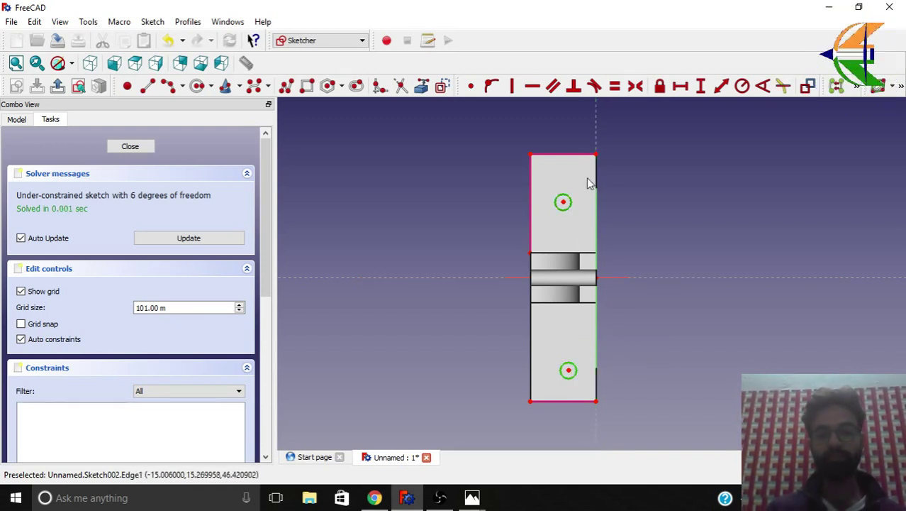
left_click(615, 86)
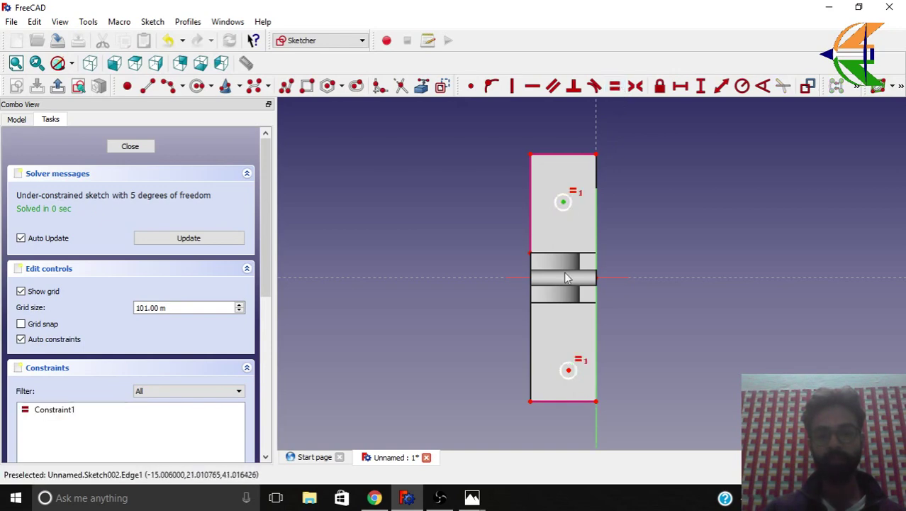
Step: Align the circle centres with a 0 mm horizontal offset and make them symmetric about the horizontal axis
left_click(680, 86)
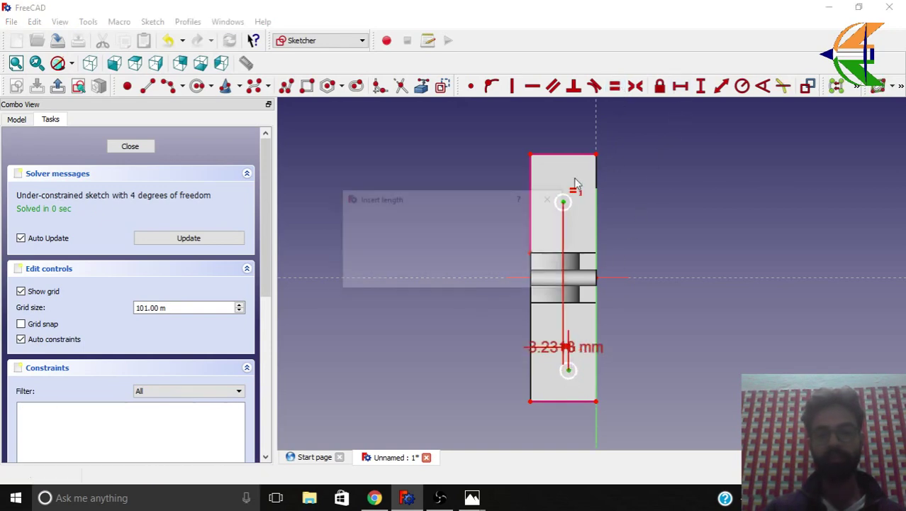
type("0")
key("Return")
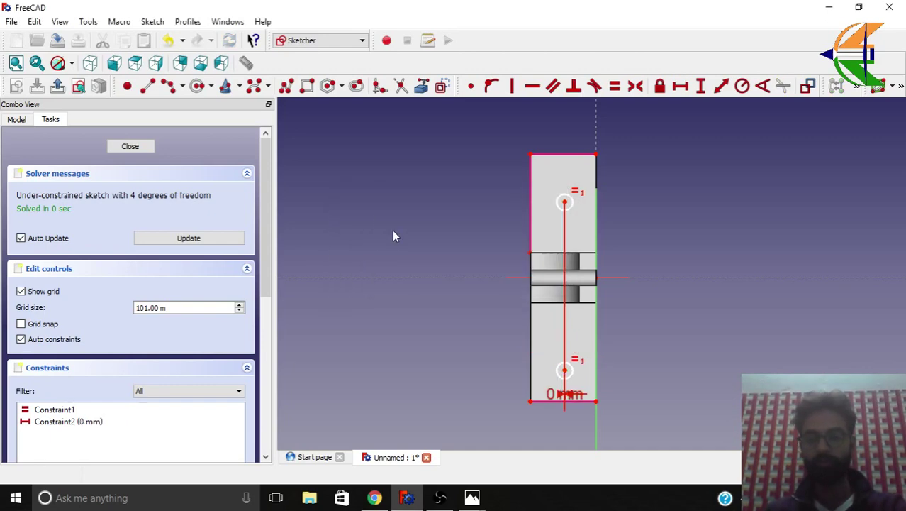
left_click(565, 370)
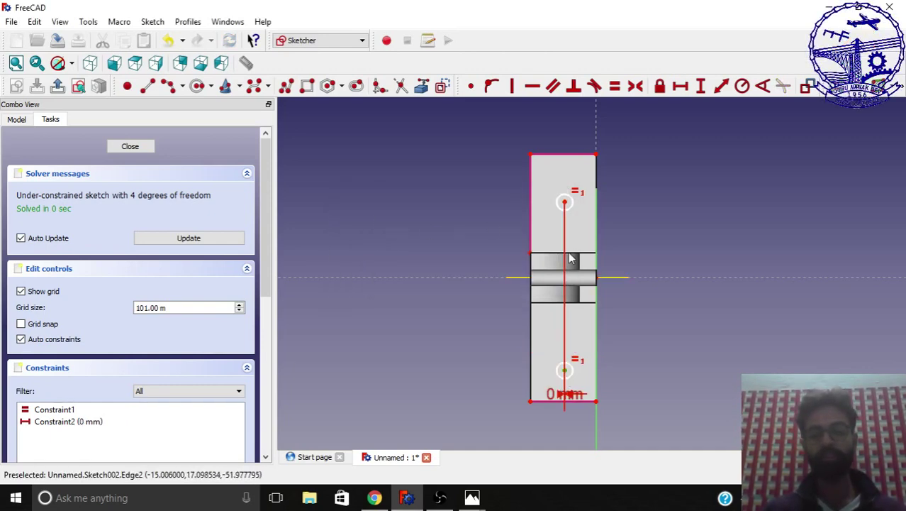
left_click(566, 202)
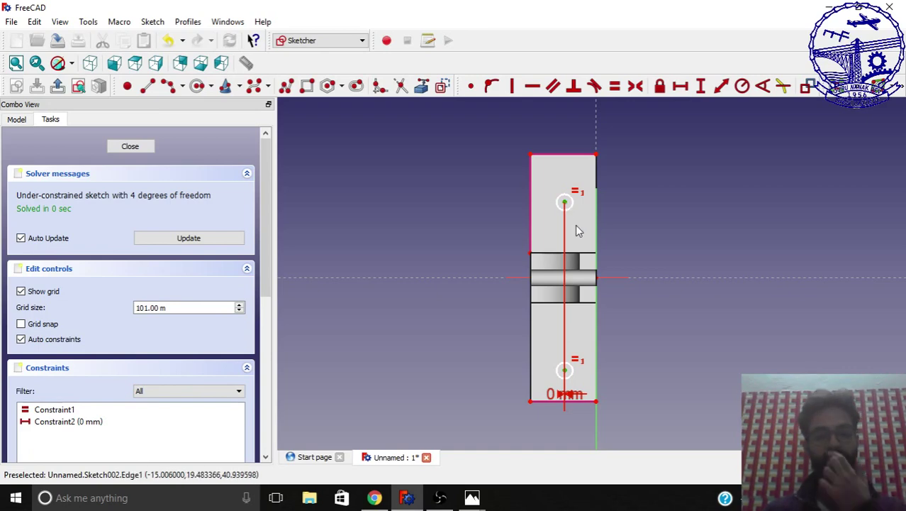
scroll(614, 266, "up", 4)
scroll(601, 252, "down", 2)
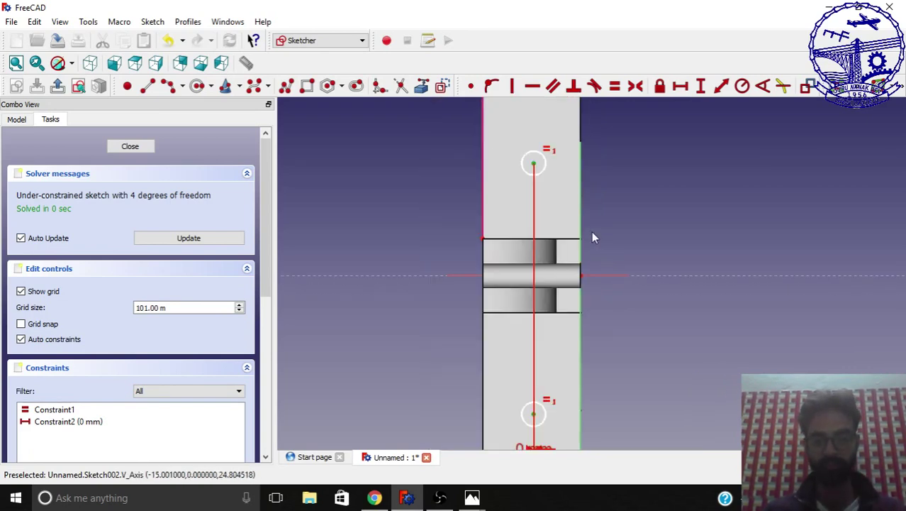
left_click(601, 276)
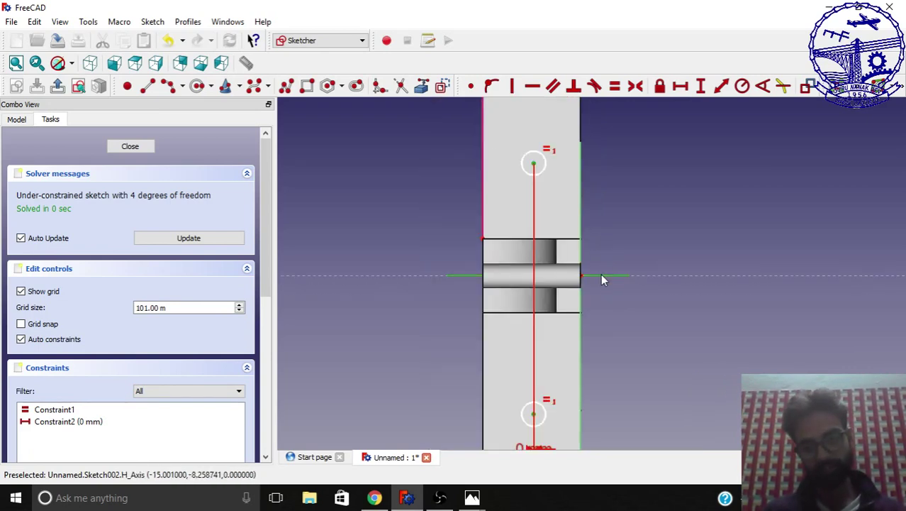
left_click(634, 86)
scroll(593, 167, "down", 3)
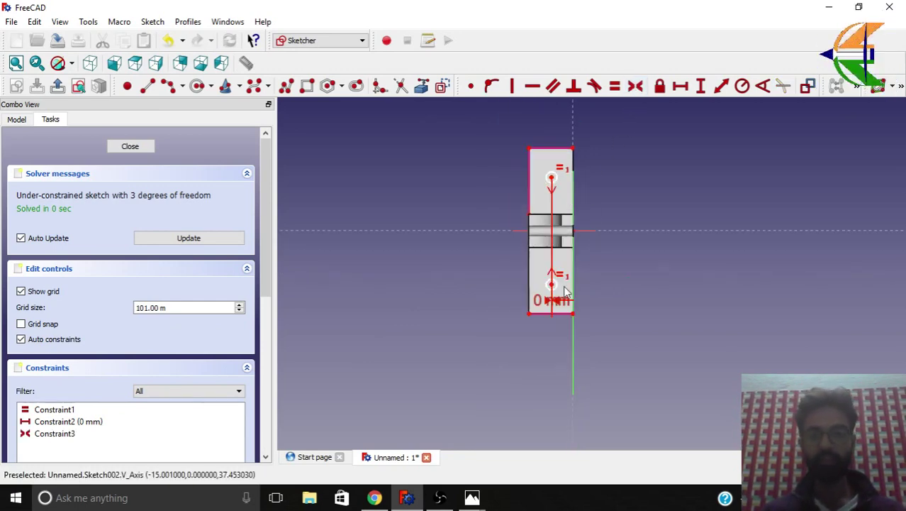
scroll(561, 313, "up", 3)
scroll(550, 257, "down", 4)
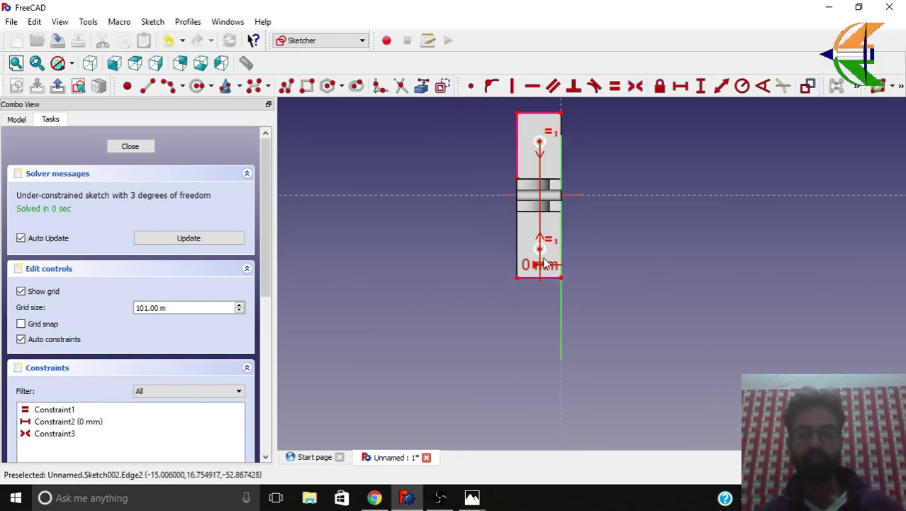
left_click_drag(541, 254, 542, 258)
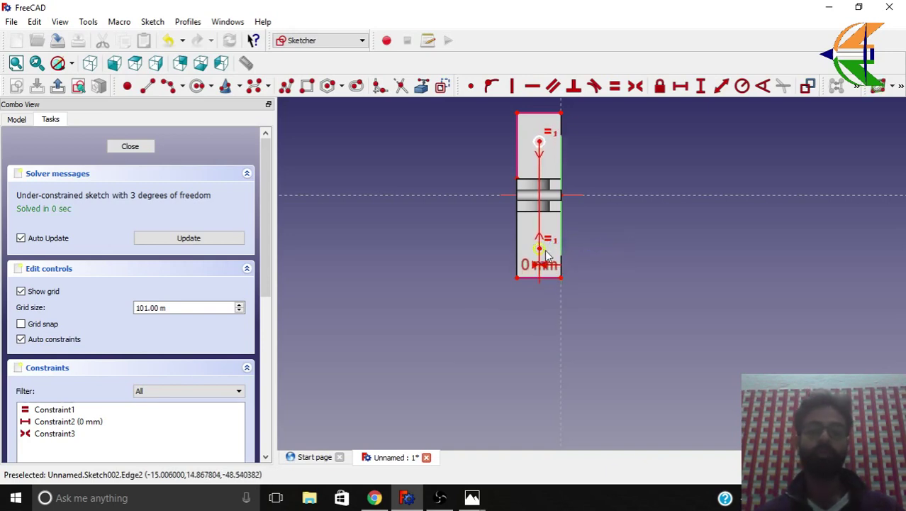
scroll(547, 258, "up", 4)
Step: Dimension the lower circle's centre 20 mm horizontally and 30 mm above the bottom edge
left_click(523, 242)
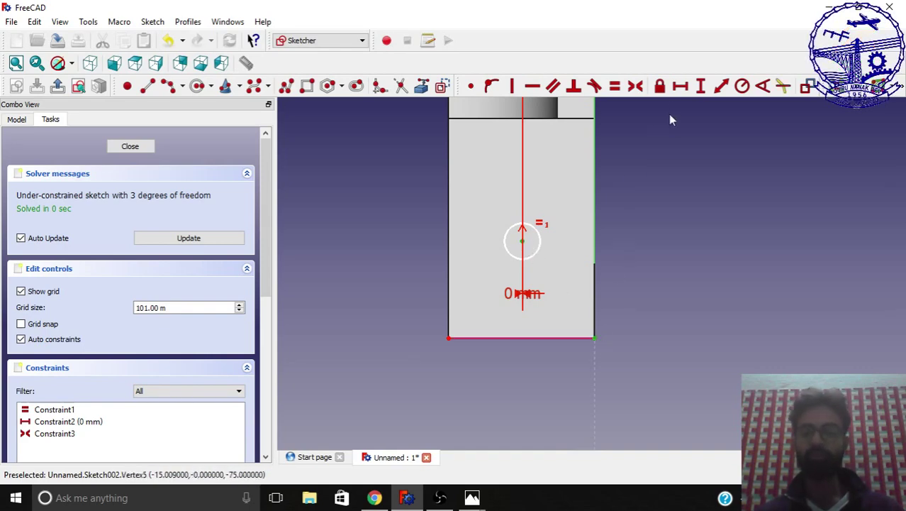
left_click(680, 88)
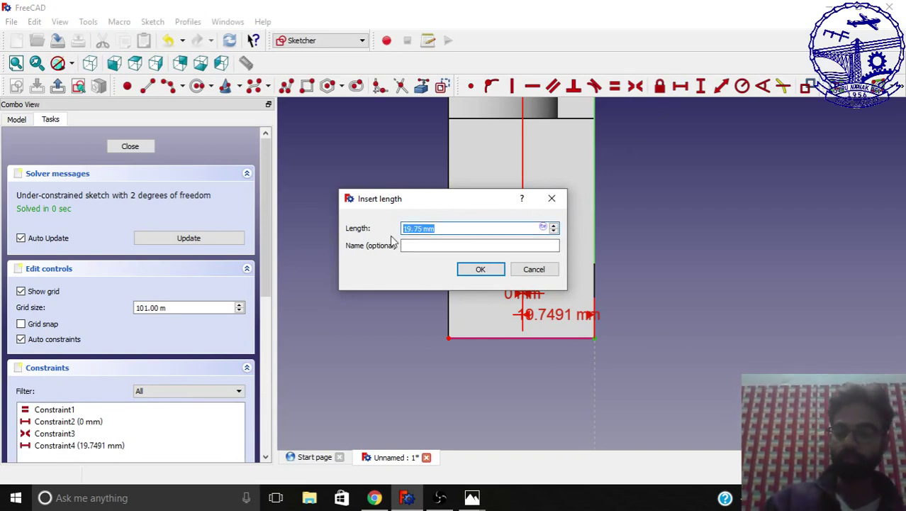
type("20")
key("Return")
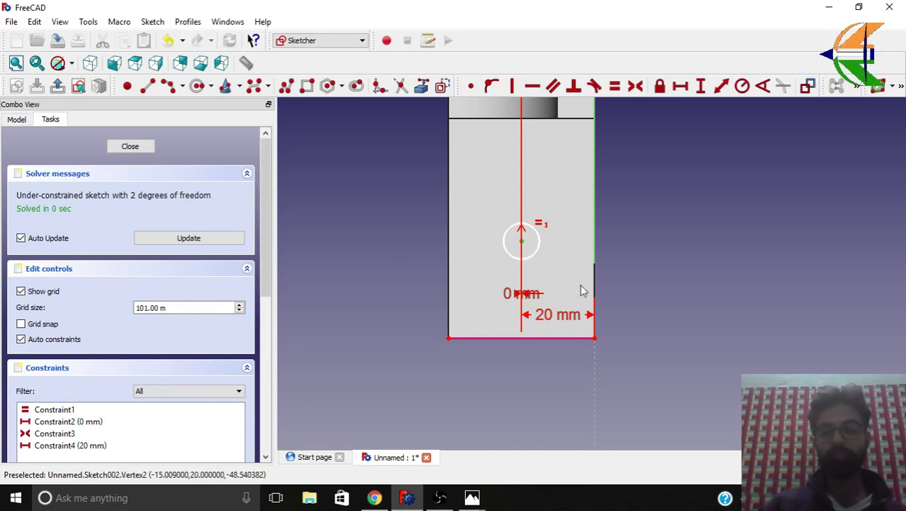
left_click(701, 85)
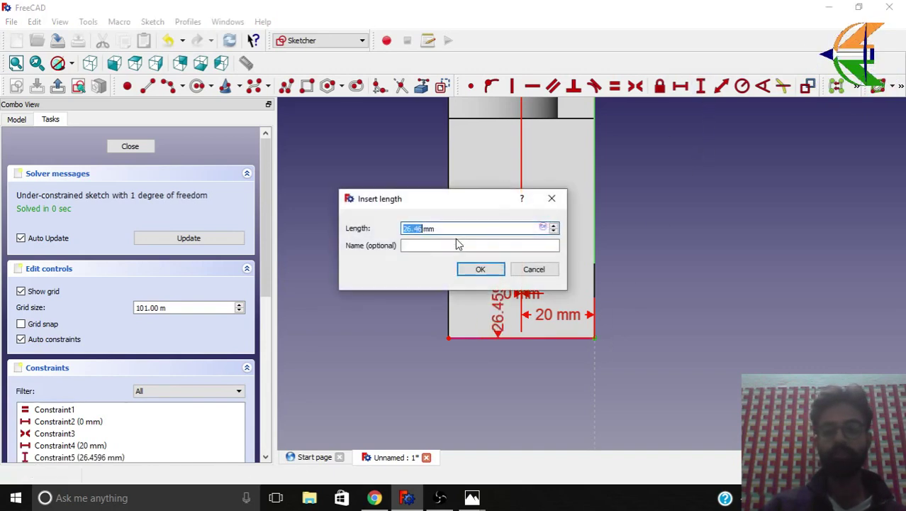
type("30")
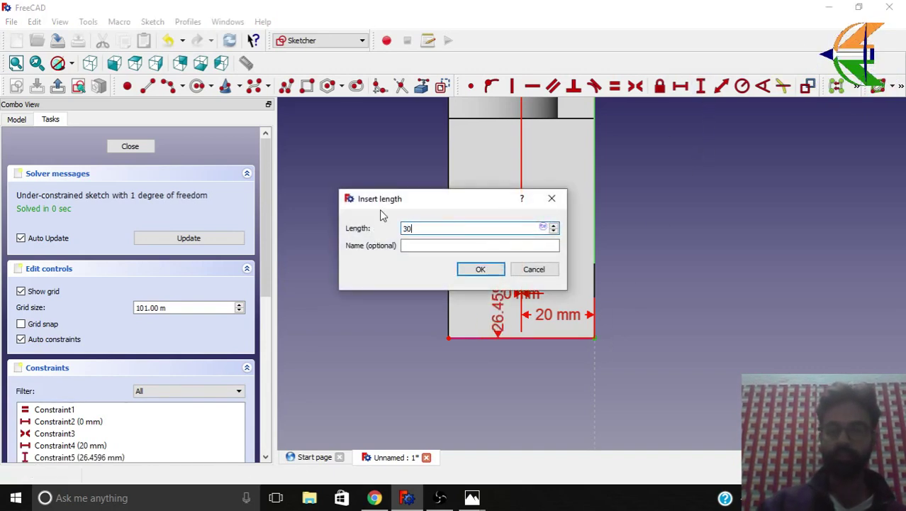
key("Return")
scroll(411, 241, "down", 5)
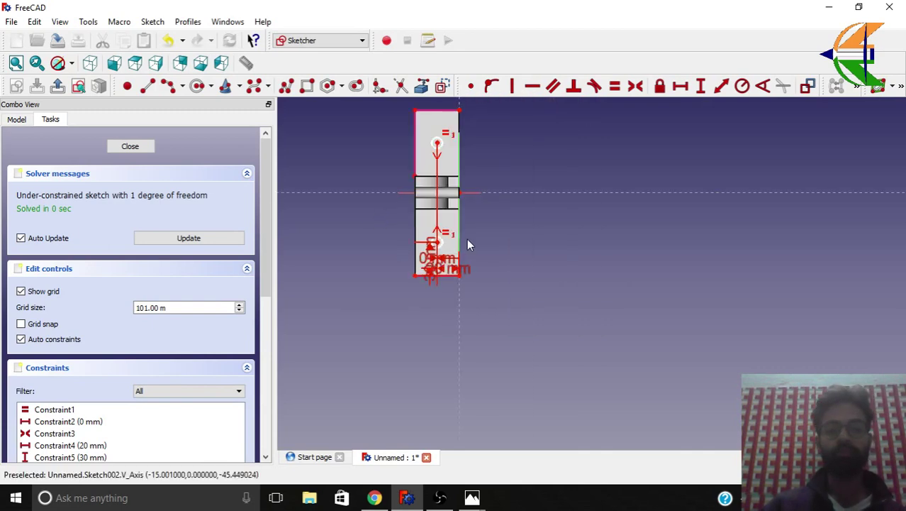
scroll(458, 238, "up", 5)
scroll(456, 251, "up", 3)
scroll(451, 252, "down", 3)
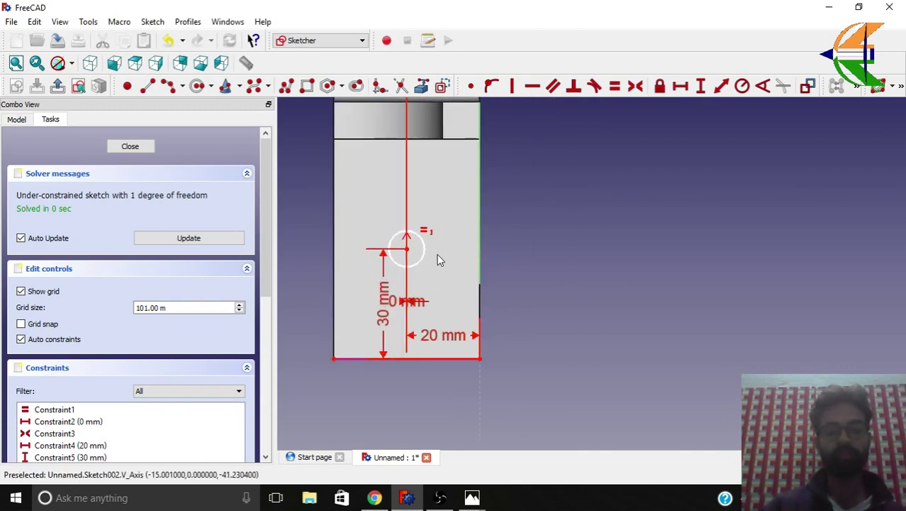
Step: Set the lower circle's radius to 5 mm
left_click(425, 254)
left_click(742, 85)
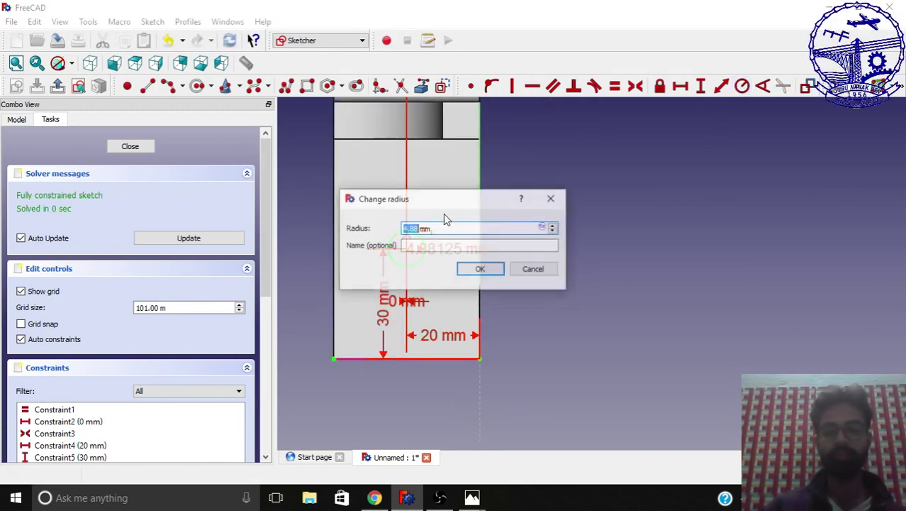
type("5")
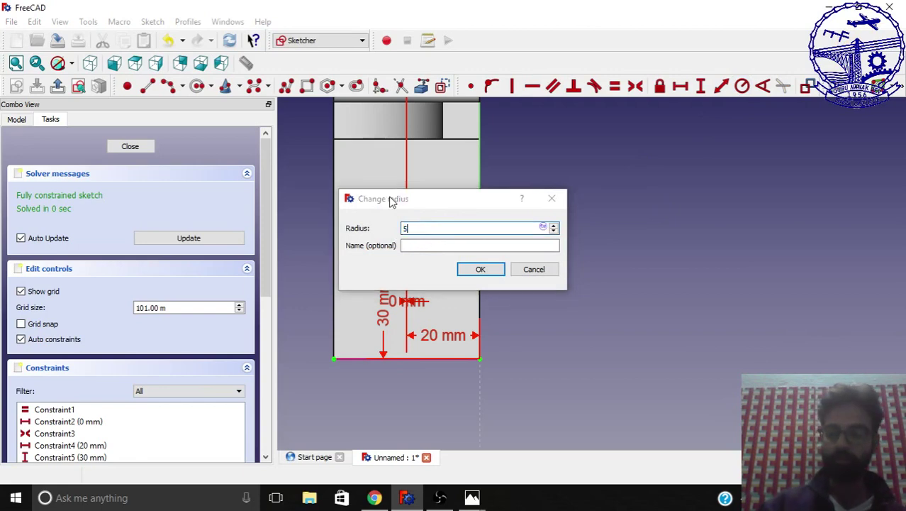
key("Return")
scroll(426, 283, "down", 4)
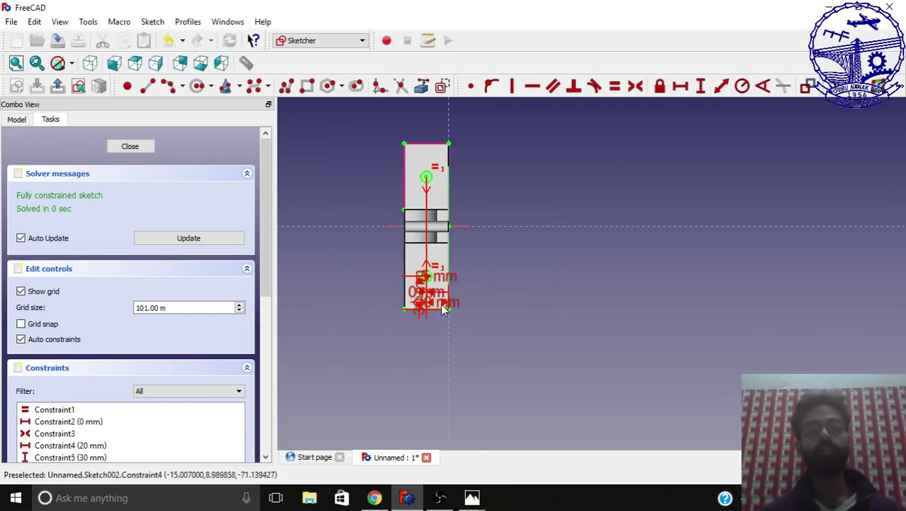
scroll(409, 175, "up", 3)
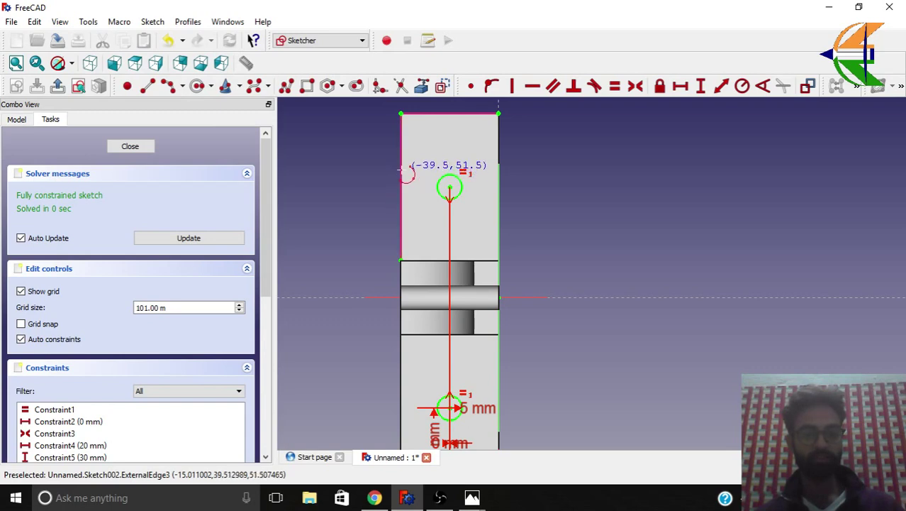
Step: Draw an arc on the sketch's left edge and make it equal to the upper circle
left_click(406, 181)
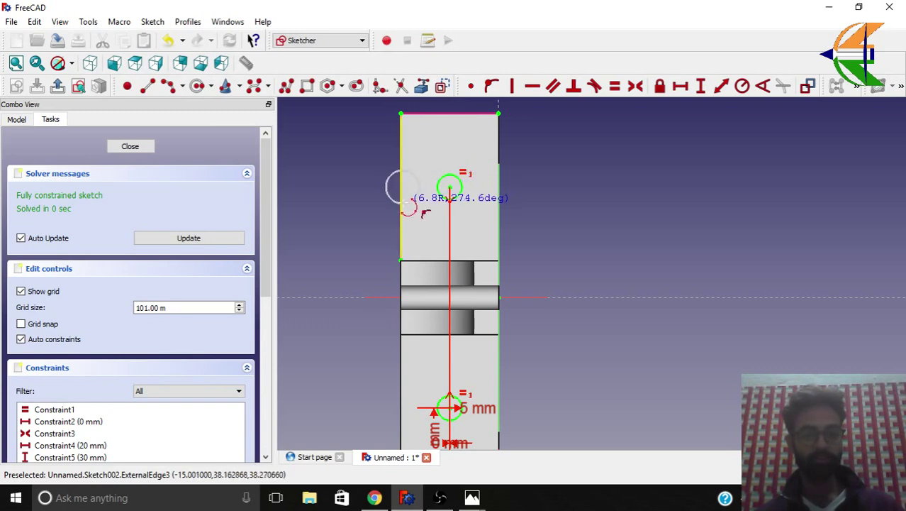
left_click(404, 208)
left_click(417, 182)
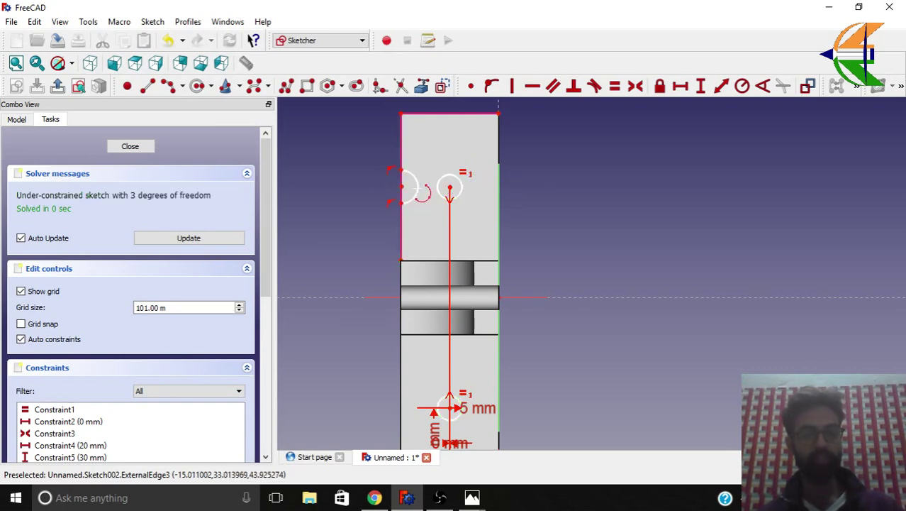
scroll(419, 194, "up", 2)
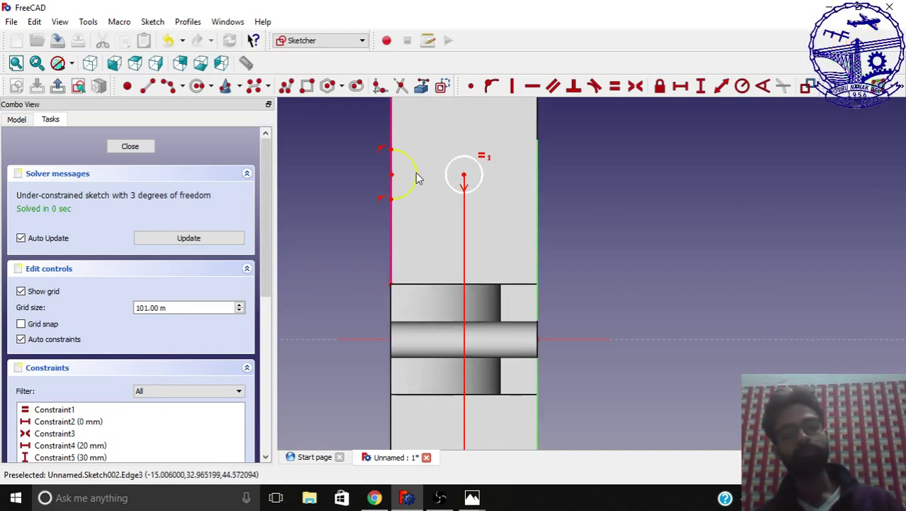
left_click(416, 173)
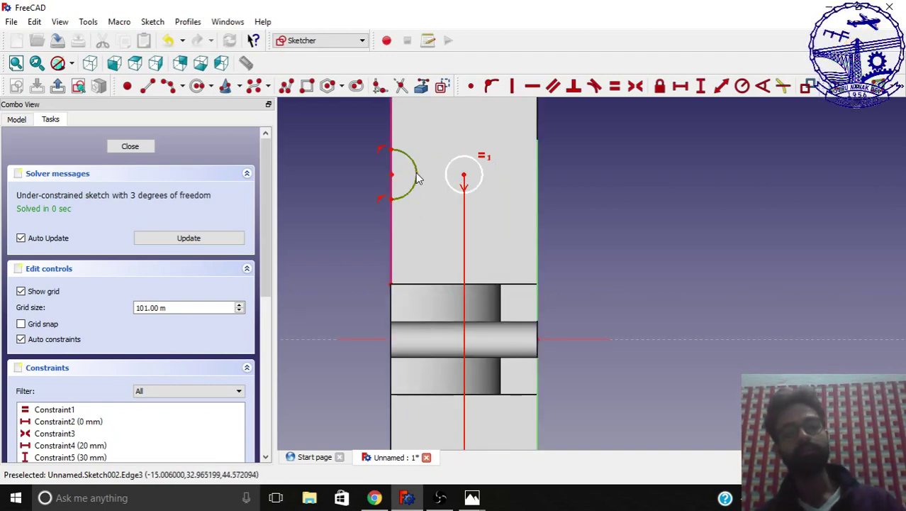
left_click(473, 158)
left_click(614, 86)
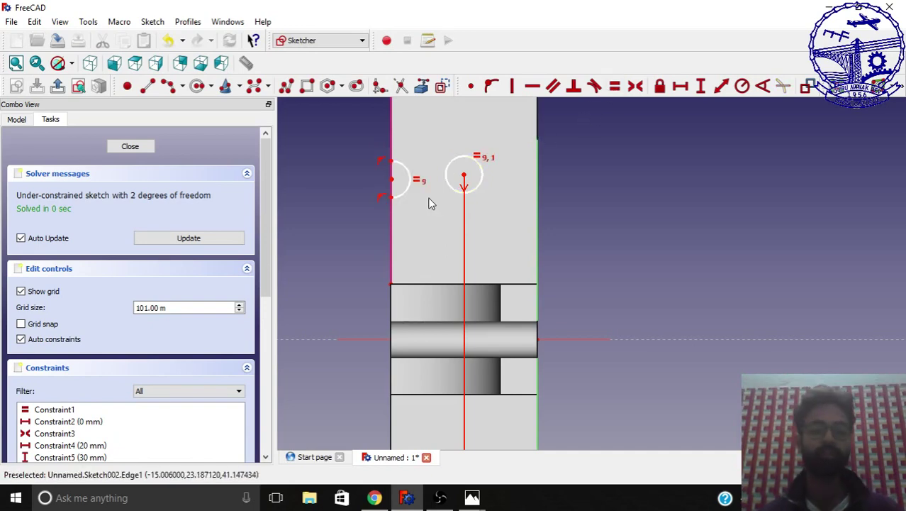
Step: Level the arc's centre with the circle's (0 mm vertical offset) and set 10 mm across its ends
scroll(424, 196, "up", 1)
scroll(391, 207, "down", 1)
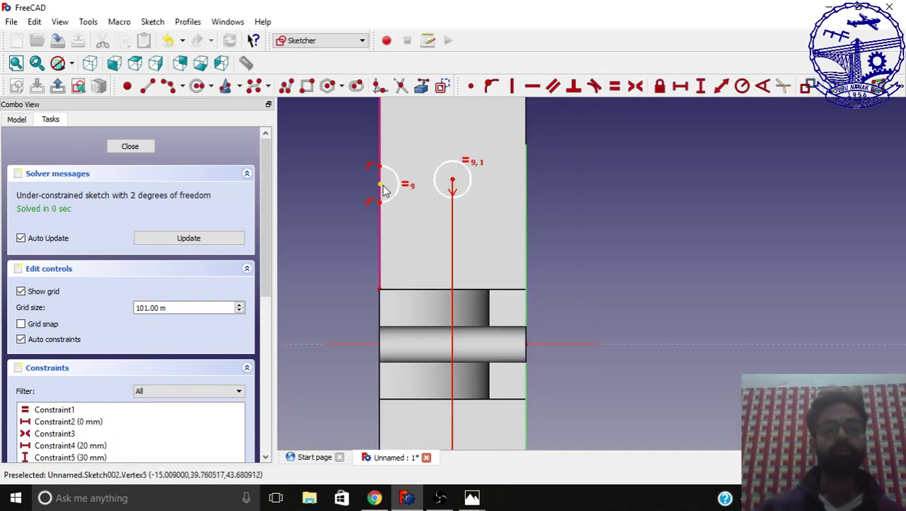
left_click(455, 184)
left_click(701, 85)
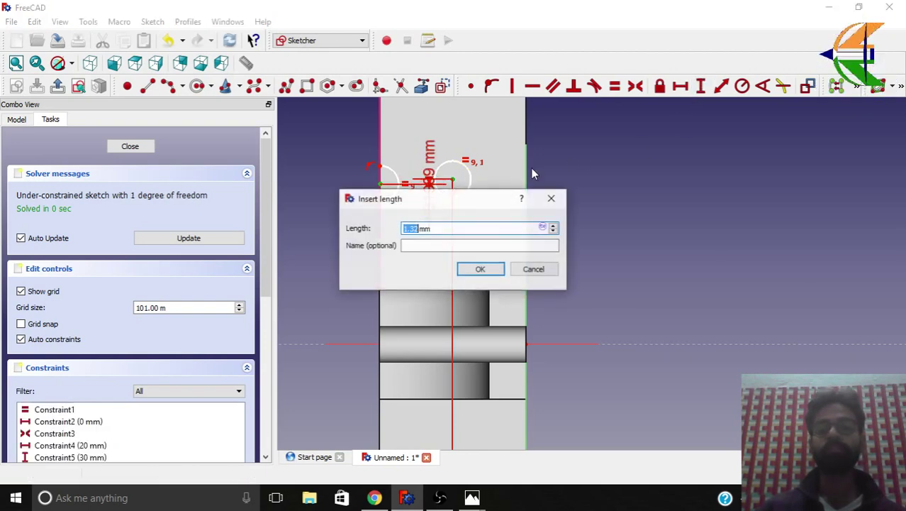
type("0")
key("Return")
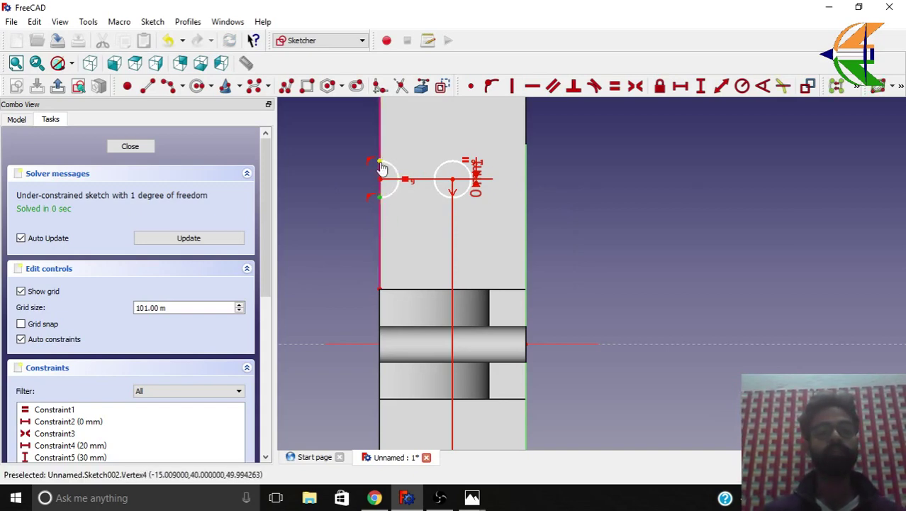
left_click(701, 86)
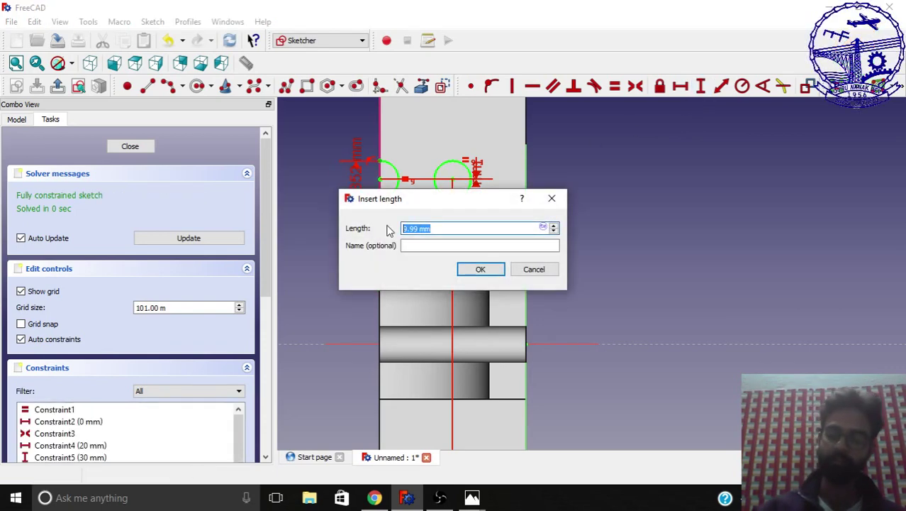
type("10")
key("Return")
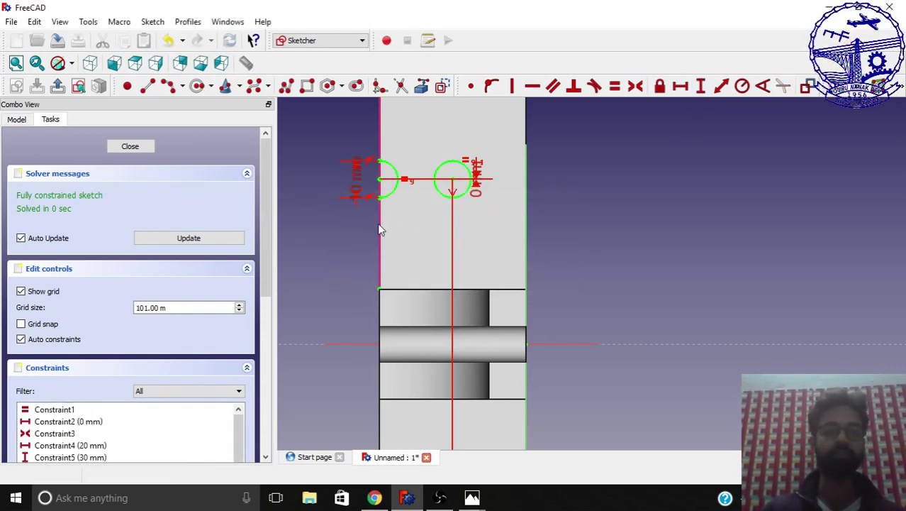
Step: Close the arc with a straight line between its ends and finish the sketch
scroll(340, 146, "up", 4)
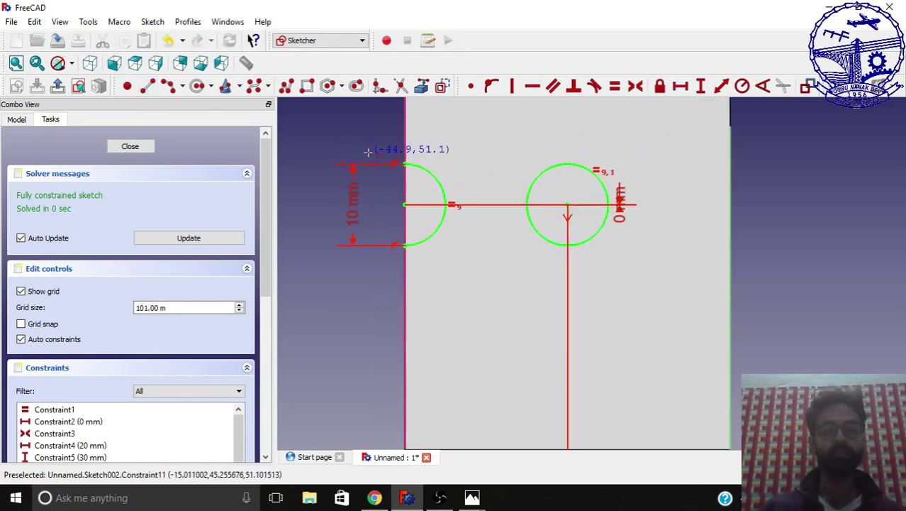
left_click(405, 166)
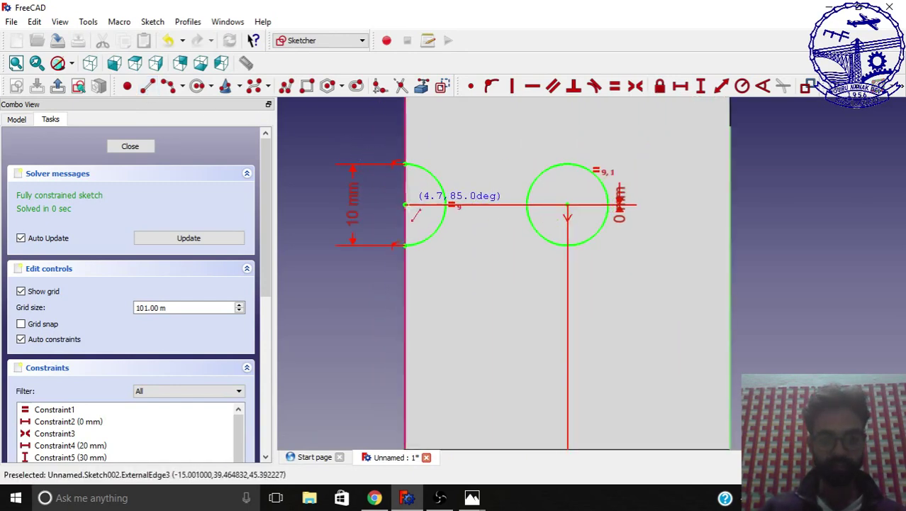
left_click(406, 245)
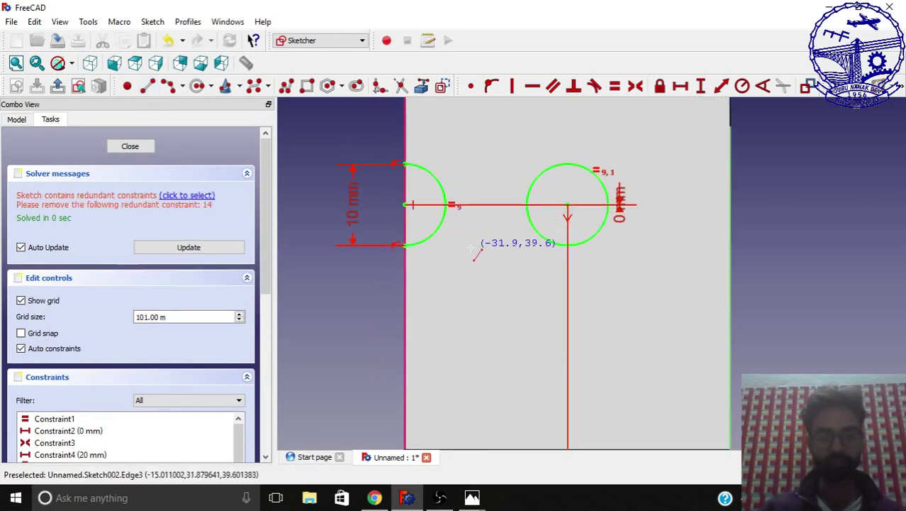
right_click(466, 250)
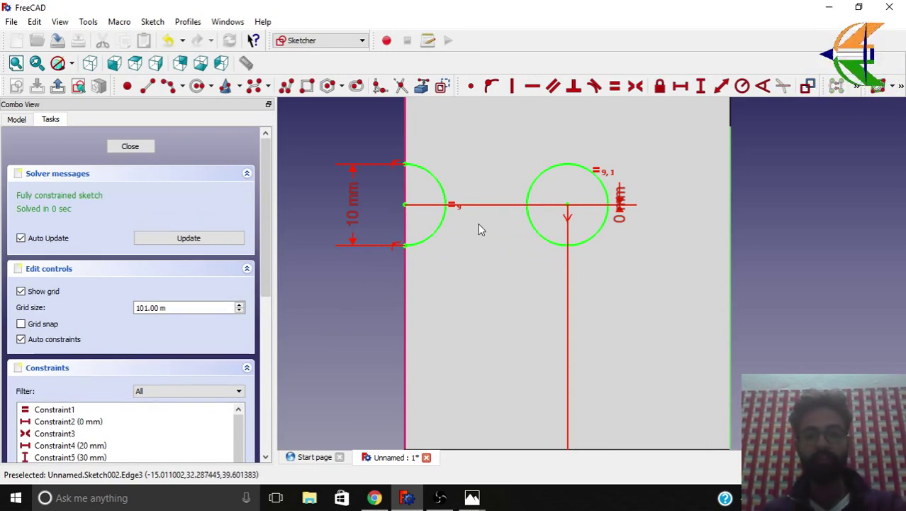
scroll(478, 224, "down", 5)
left_click(130, 146)
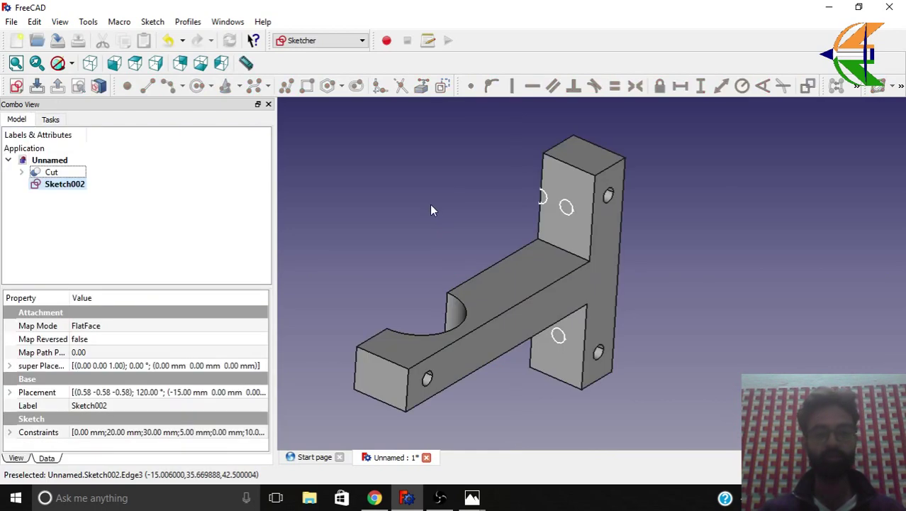
Step: Orbit the model into 3D and switch to the Part workbench
mouse_move(429, 204)
middle_mouse_down()
mouse_move(504, 196)
mouse_move(543, 204)
mouse_move(595, 244)
mouse_move(632, 248)
mouse_move(623, 235)
mouse_move(627, 262)
mouse_move(663, 274)
mouse_move(648, 244)
mouse_move(658, 255)
mouse_move(612, 227)
mouse_move(497, 213)
middle_mouse_up()
scroll(664, 275, "up", 5)
scroll(611, 228, "down", 5)
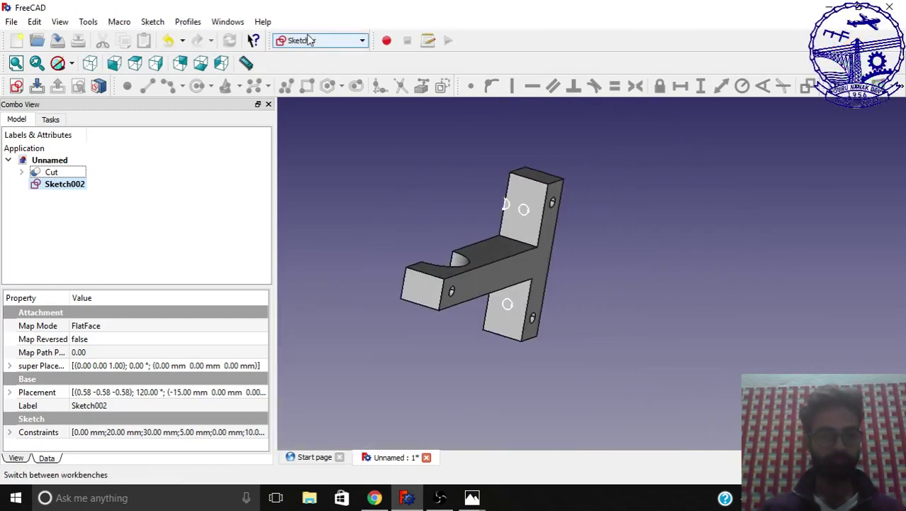
left_click(309, 43)
left_click(296, 192)
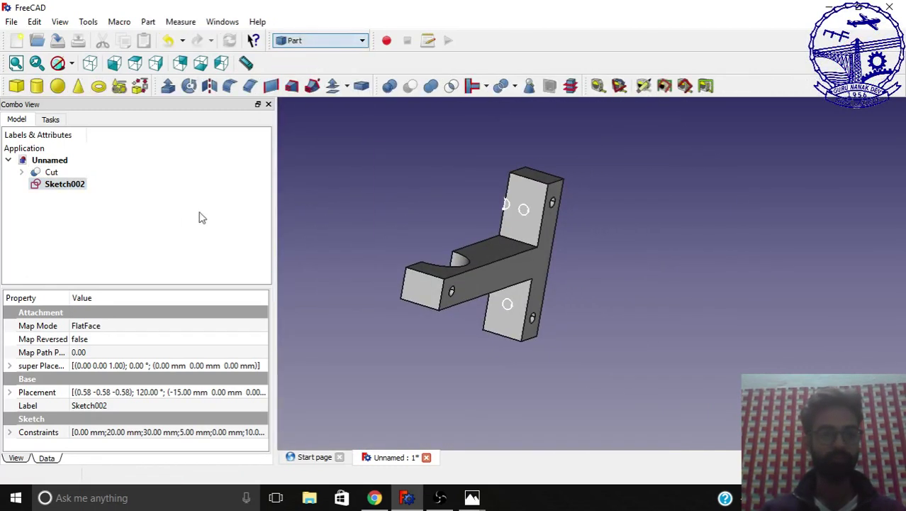
Step: Extrude Sketch002 30 mm along the custom direction X = 1
left_click(168, 87)
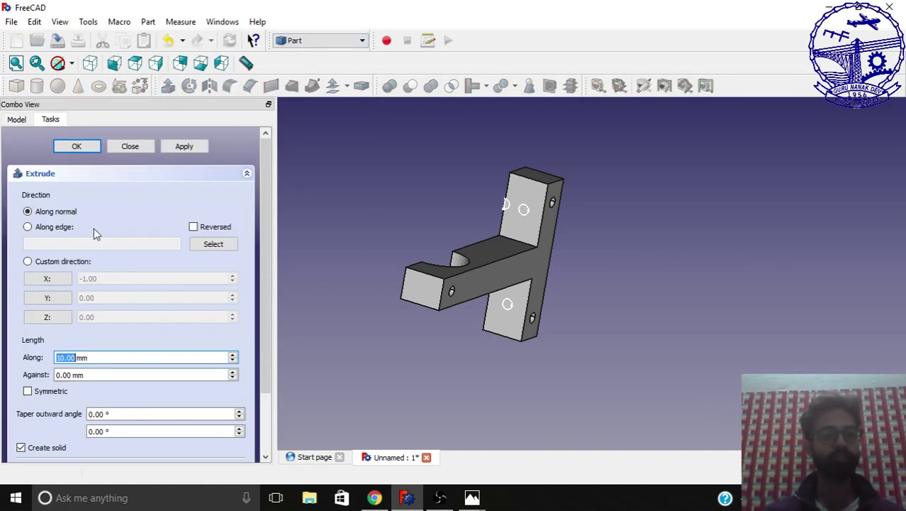
left_click(74, 264)
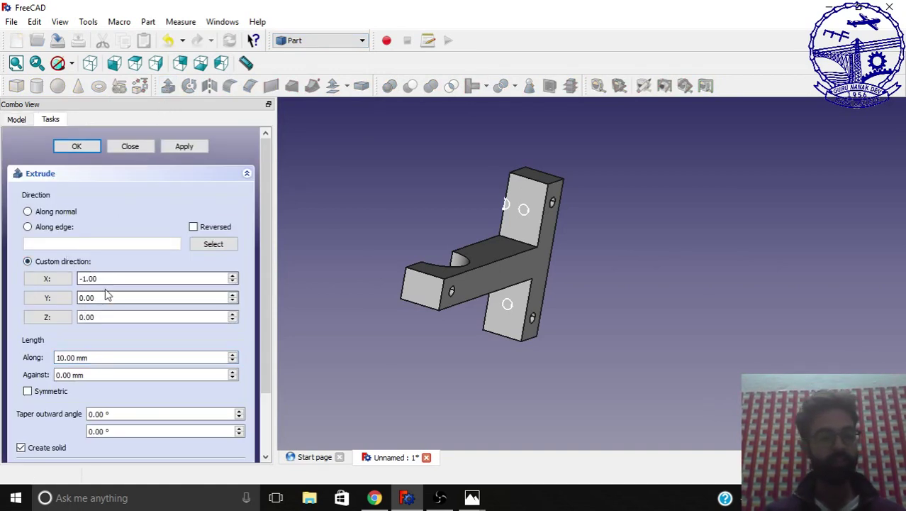
left_click_drag(106, 278, 61, 283)
type("1")
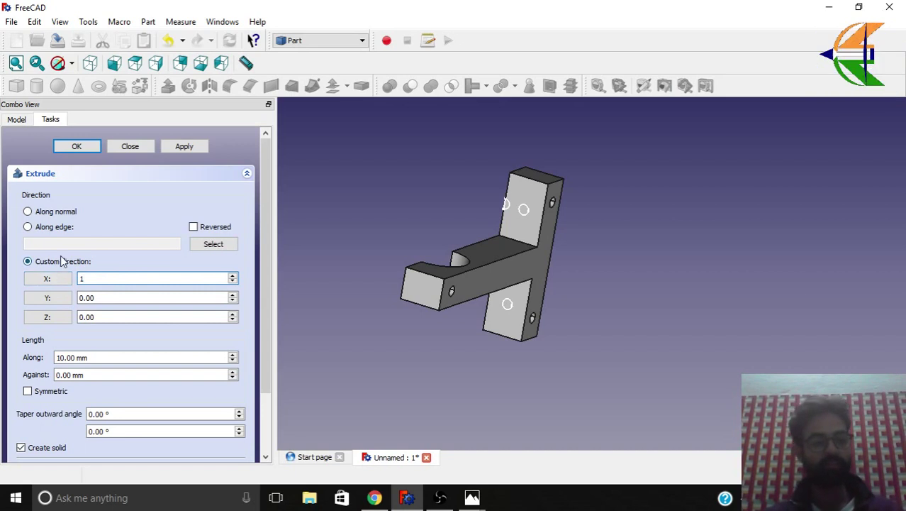
left_click_drag(58, 362, 25, 368)
type("3")
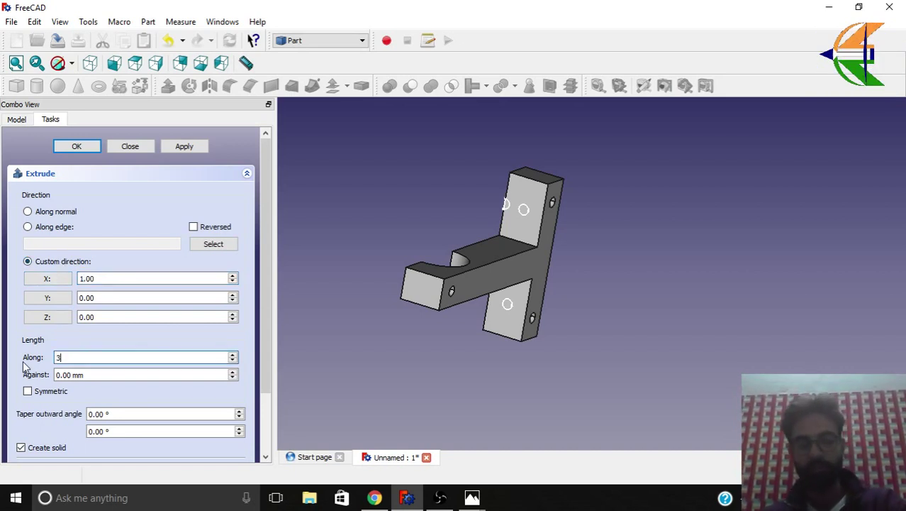
type("0")
left_click(82, 148)
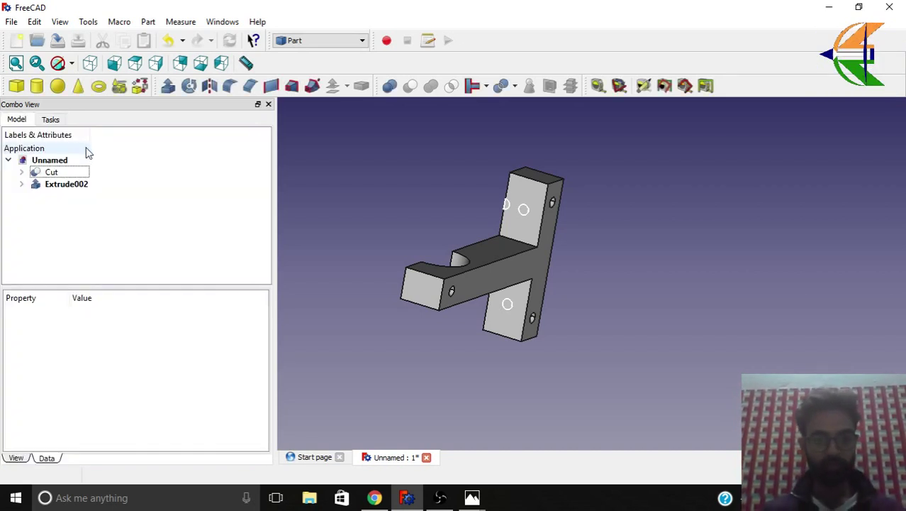
Step: Subtract Extrude002 from Cut to make Cut001, then orbit to inspect the new holes
left_click(59, 174)
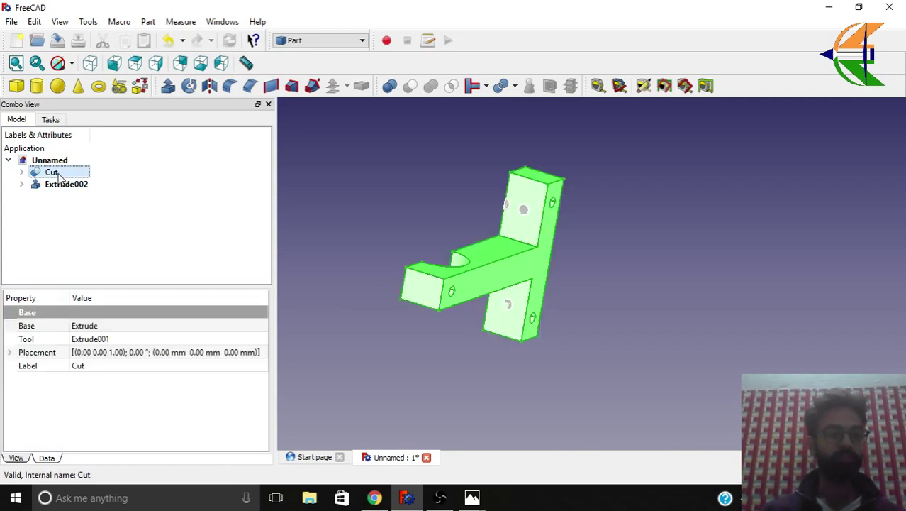
left_click(66, 185, "ctrl")
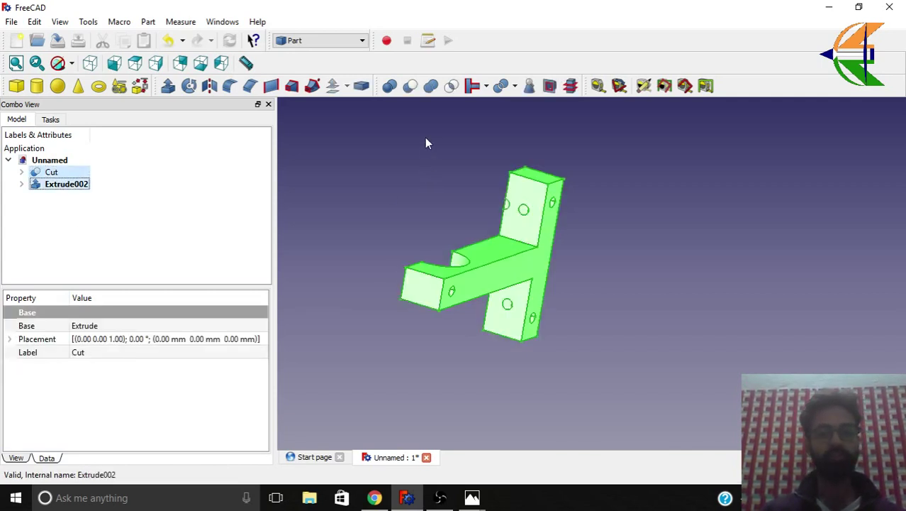
left_click(410, 85)
middle_click_drag(655, 324, 621, 269)
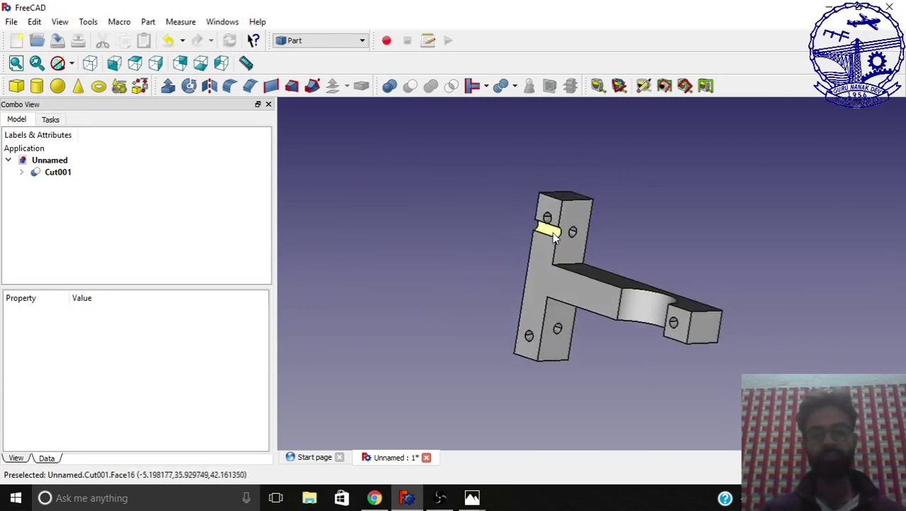
scroll(554, 236, "up", 6)
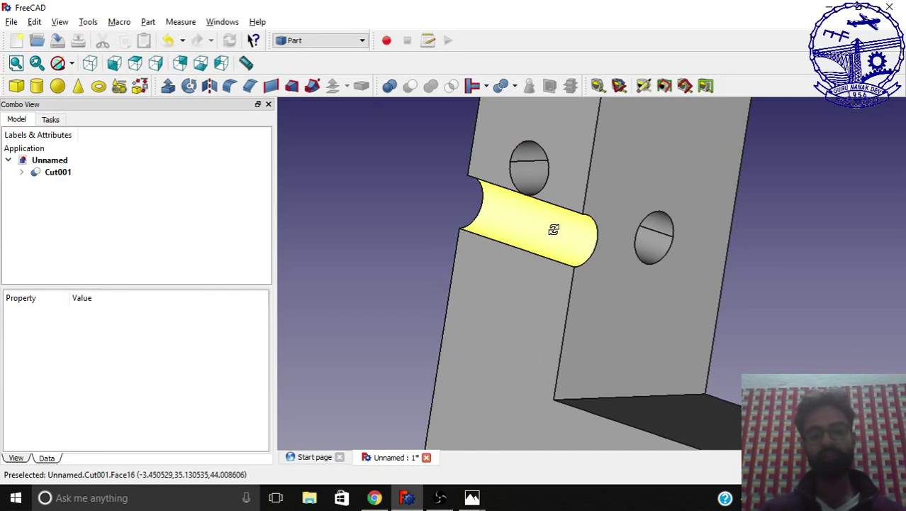
middle_click_drag(554, 229, 557, 198)
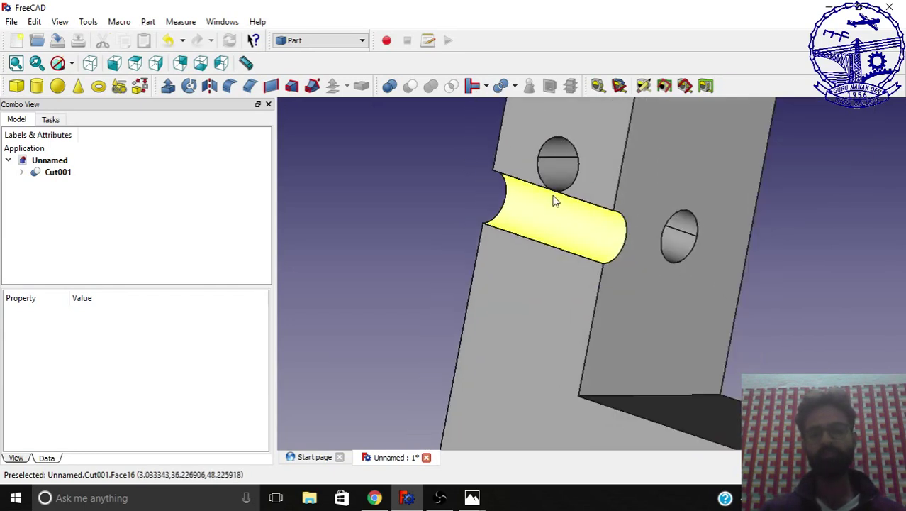
scroll(560, 201, "down", 6)
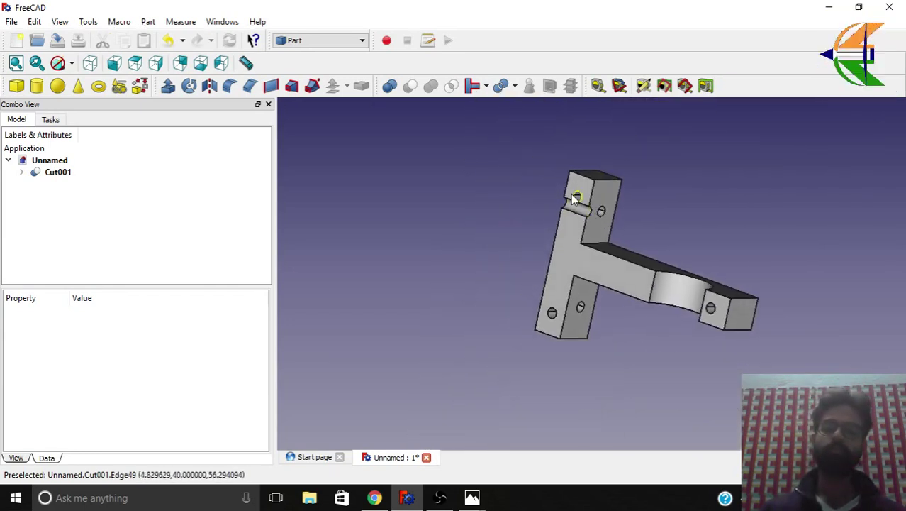
scroll(576, 199, "up", 5)
scroll(599, 213, "down", 4)
scroll(610, 220, "up", 1)
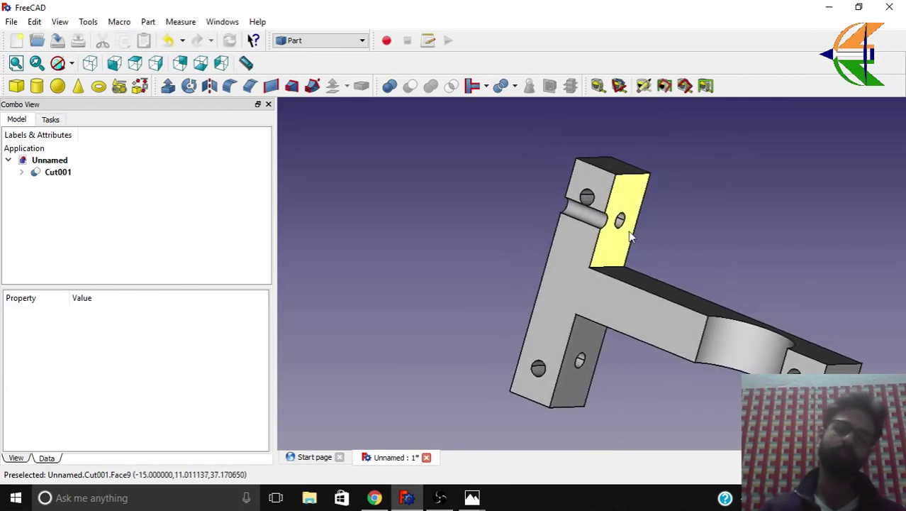
scroll(587, 199, "up", 4)
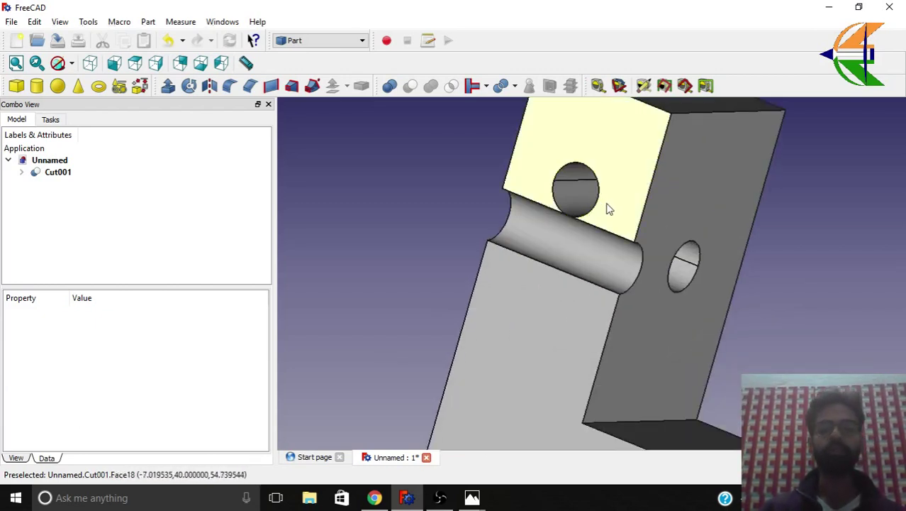
scroll(607, 202, "down", 4)
Step: Expand Cut001 and Extrude002 in the Model tree to reveal Sketch002
middle_click_drag(607, 202, 568, 263)
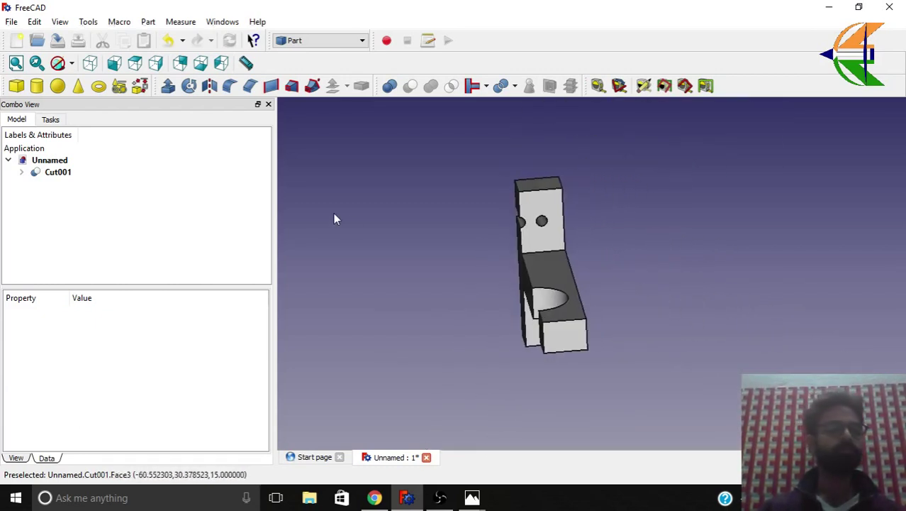
left_click(58, 172)
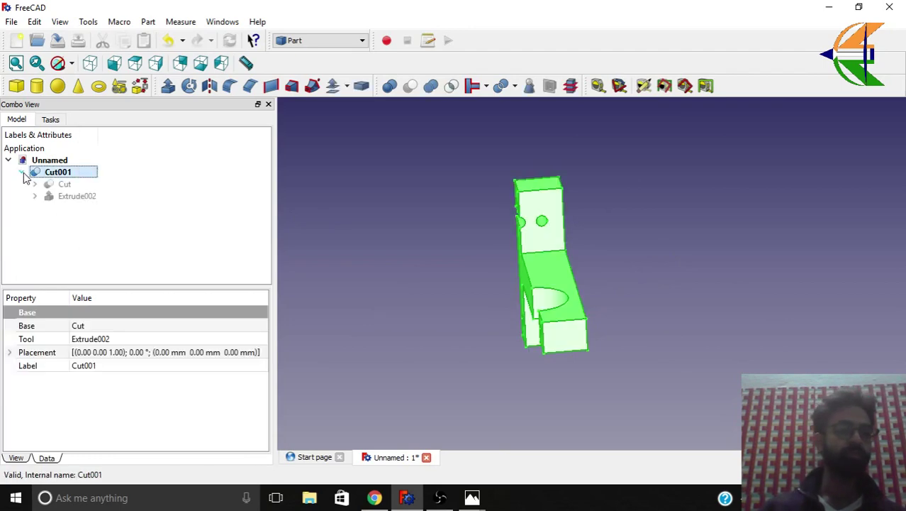
left_click(34, 196)
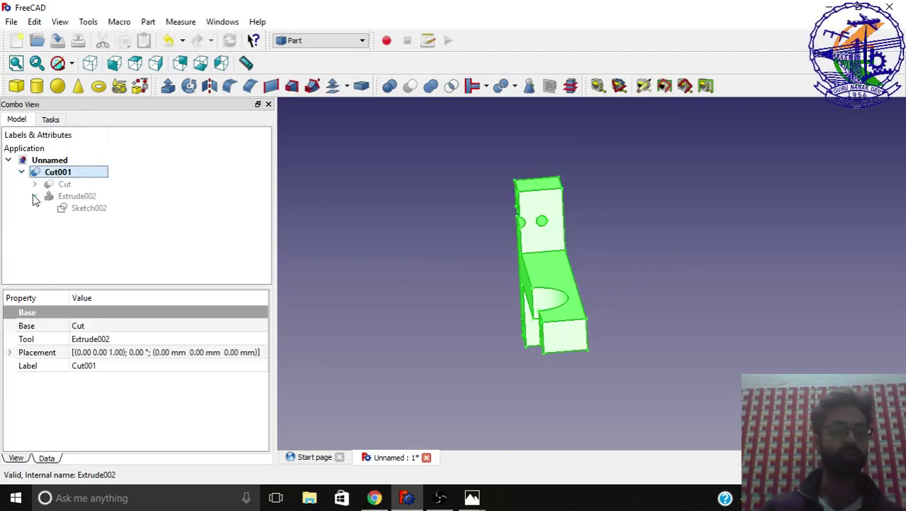
Step: Change Sketch002's 30 mm dimension to 35 mm and close the sketch
double_click(78, 208)
scroll(523, 199, "up", 5)
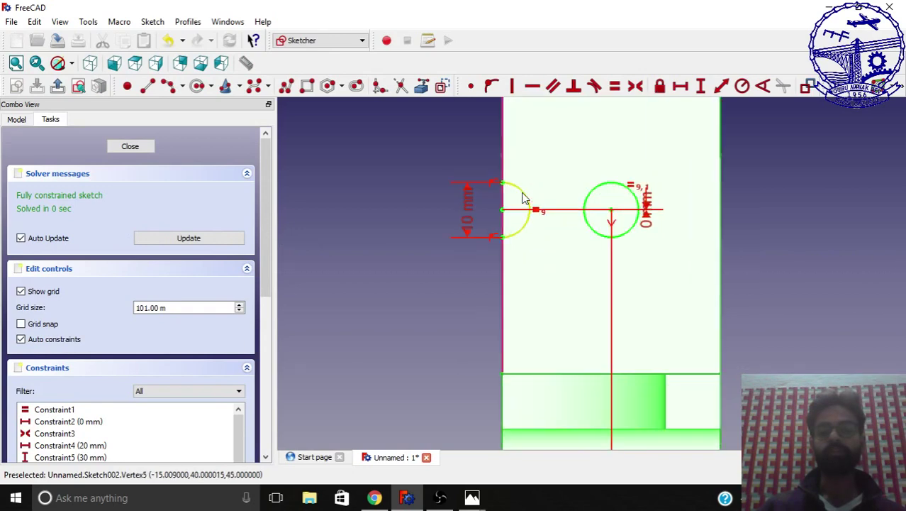
scroll(523, 198, "down", 5)
scroll(548, 332, "up", 5)
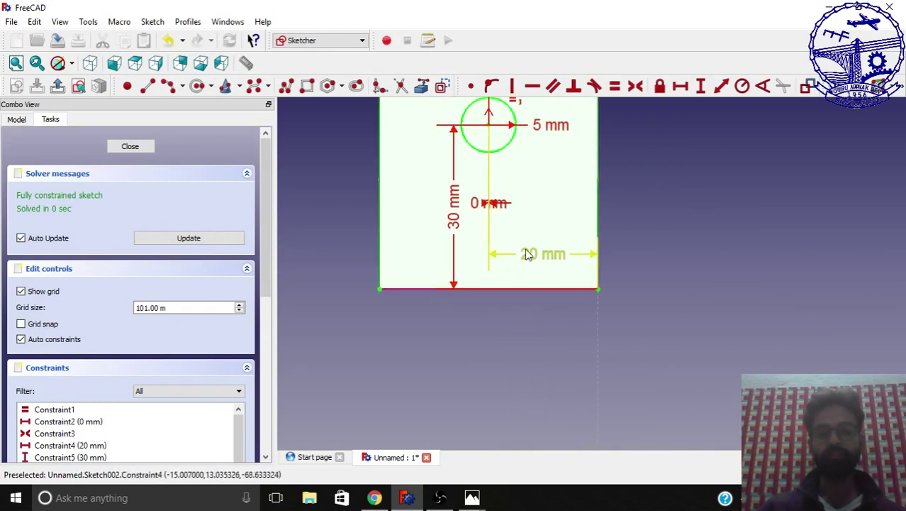
double_click(457, 210)
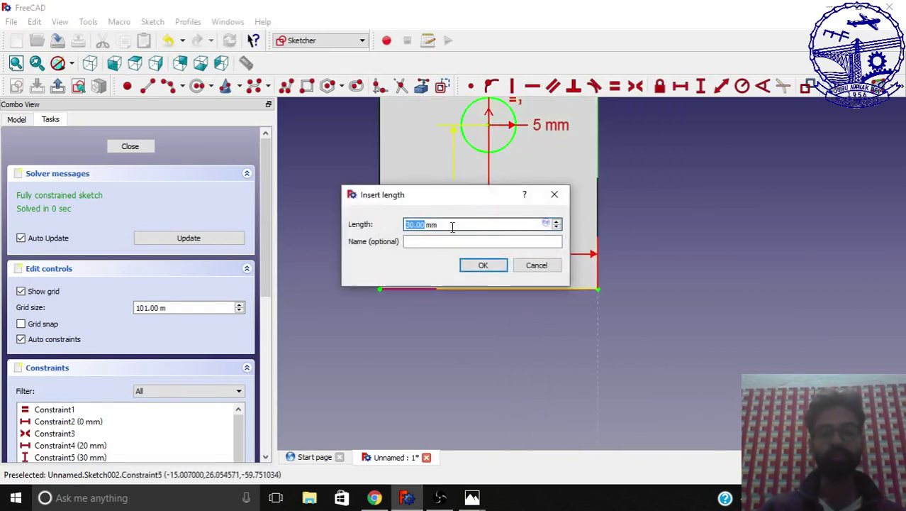
key("Return")
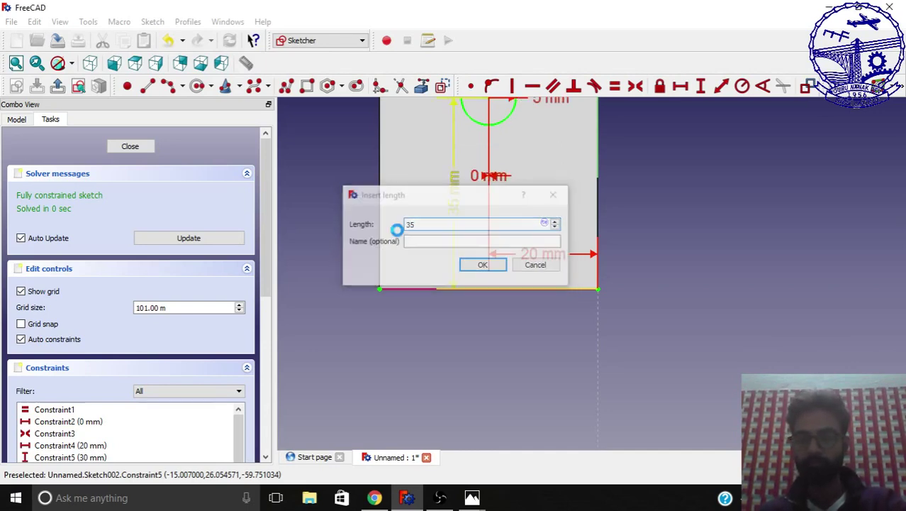
scroll(521, 337, "down", 5)
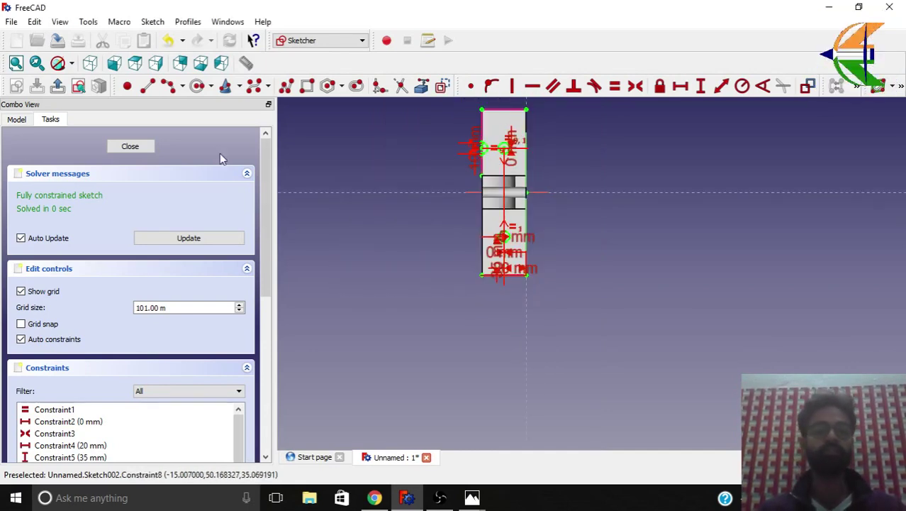
left_click(131, 146)
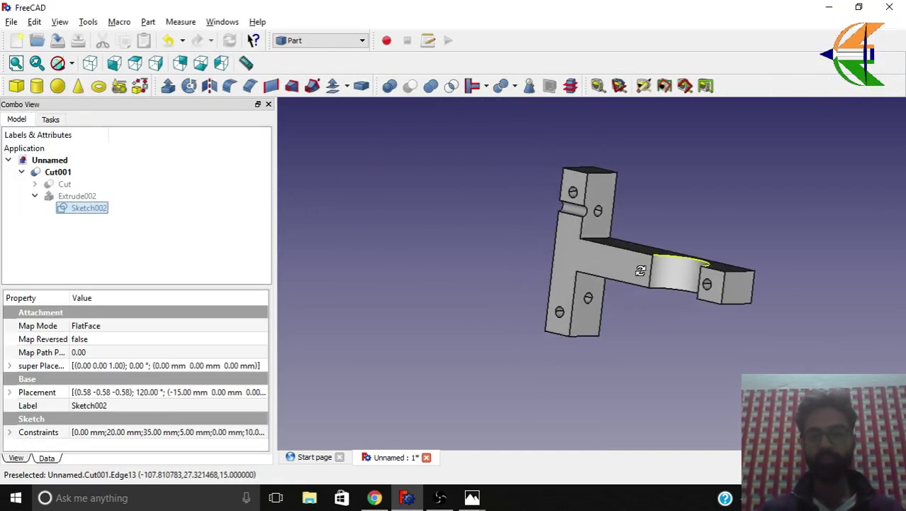
Step: Orbit the updated T-shaped bracket and compare it against the reference screenshots in Photos
scroll(525, 197, "up", 5)
scroll(532, 193, "down", 7)
scroll(530, 187, "up", 5)
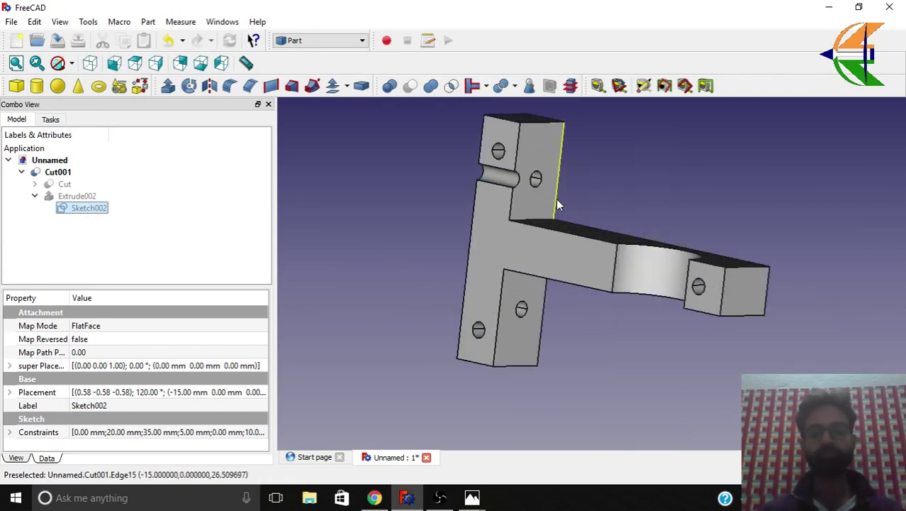
middle_click_drag(731, 280, 599, 294)
scroll(638, 298, "down", 5)
middle_click_drag(665, 306, 478, 376)
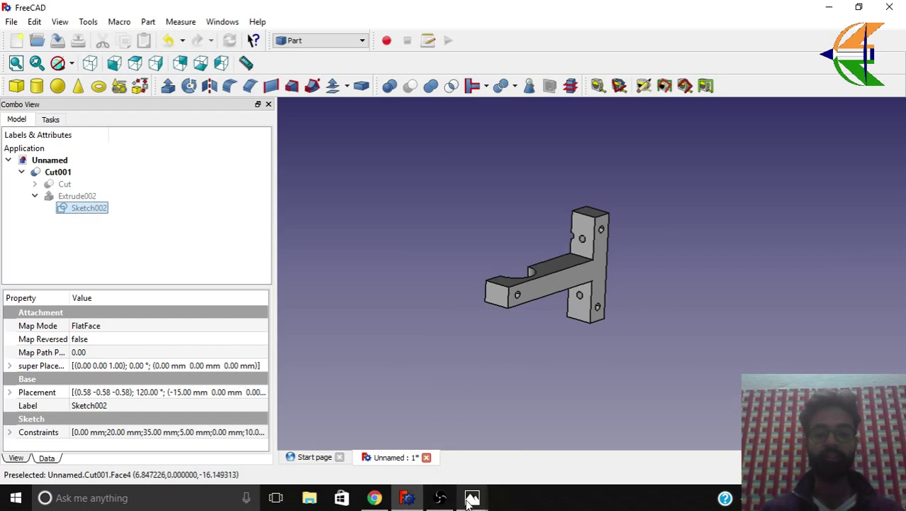
mouse_move(471, 497)
left_click(544, 457)
left_click(517, 461)
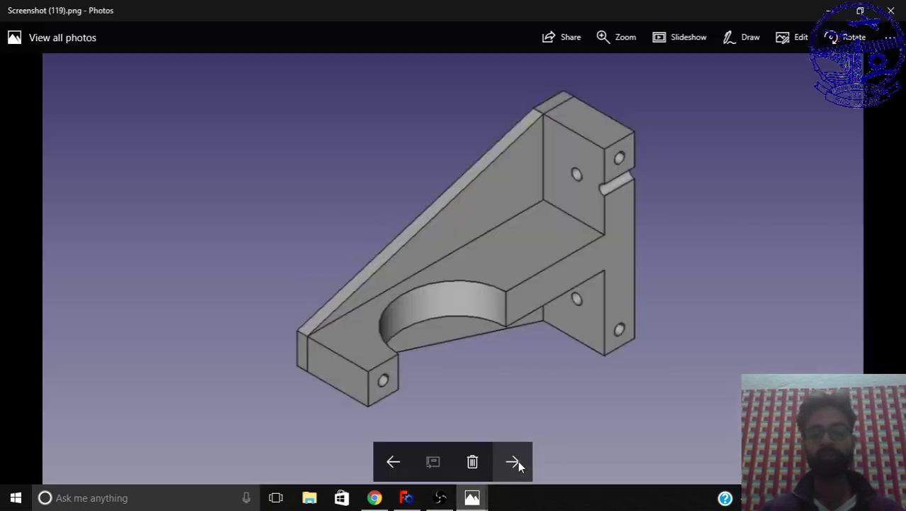
left_click(517, 461)
left_click(518, 461)
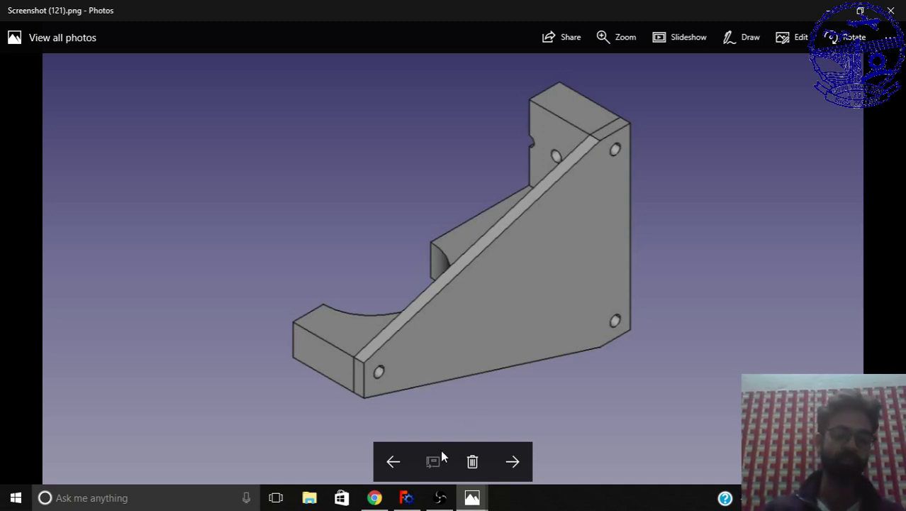
left_click(406, 497)
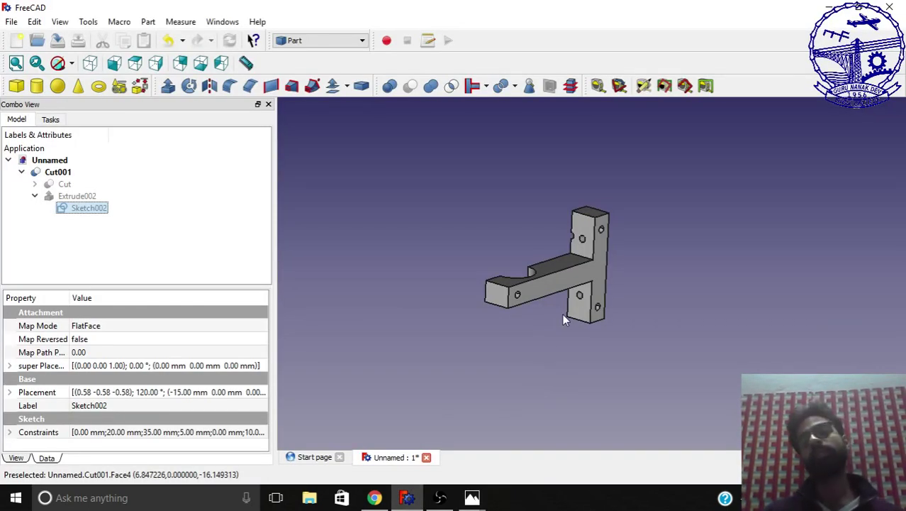
Step: Create a new sketch attached to the bracket's flat front face in the Sketcher workbench
scroll(562, 314, "up", 4)
left_click(556, 243)
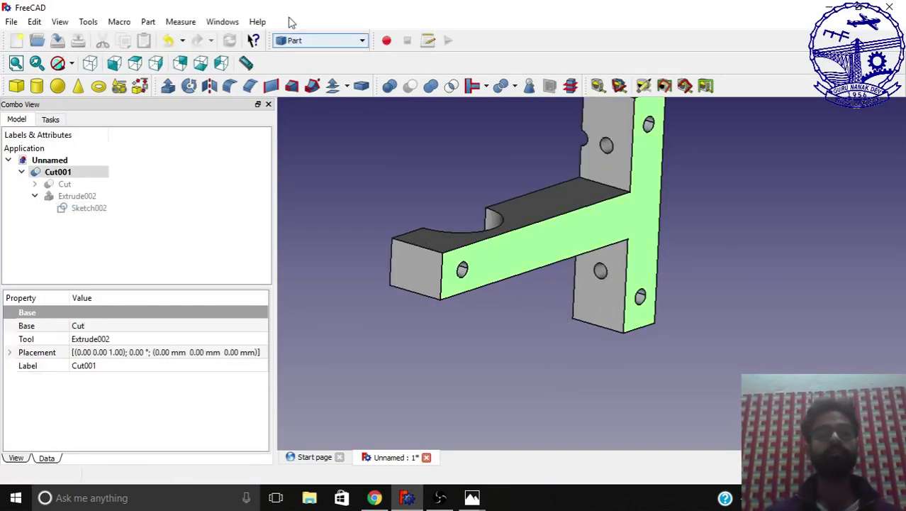
left_click(320, 40)
left_click(300, 276)
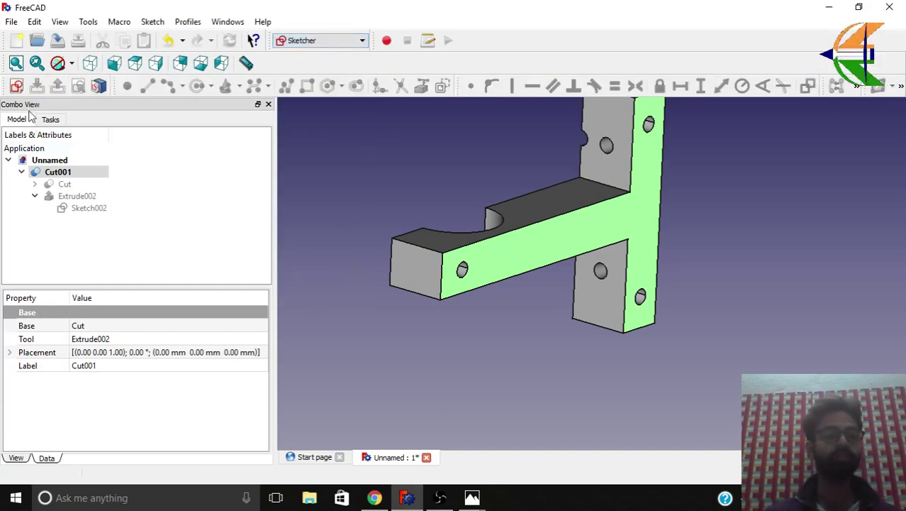
left_click(17, 86)
left_click(453, 268)
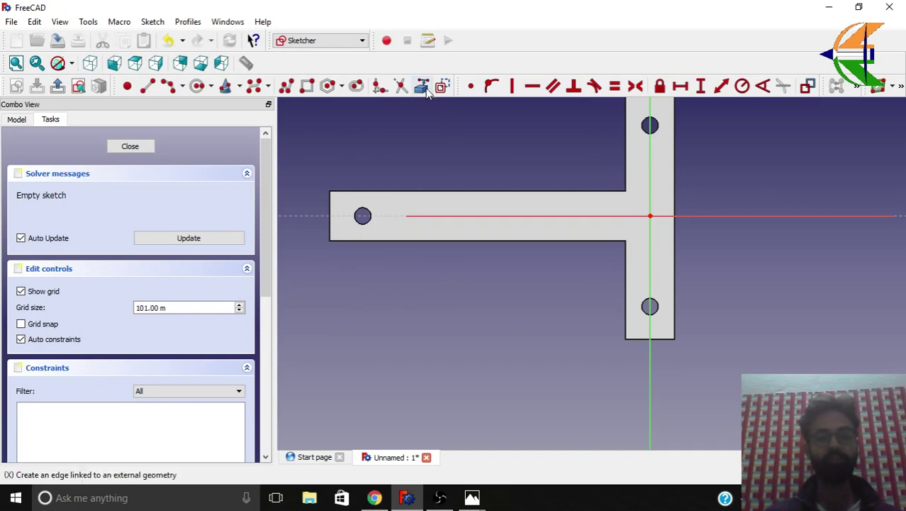
Step: Bring the part's left and top end edges into the sketch as external reference geometry
left_click(330, 202)
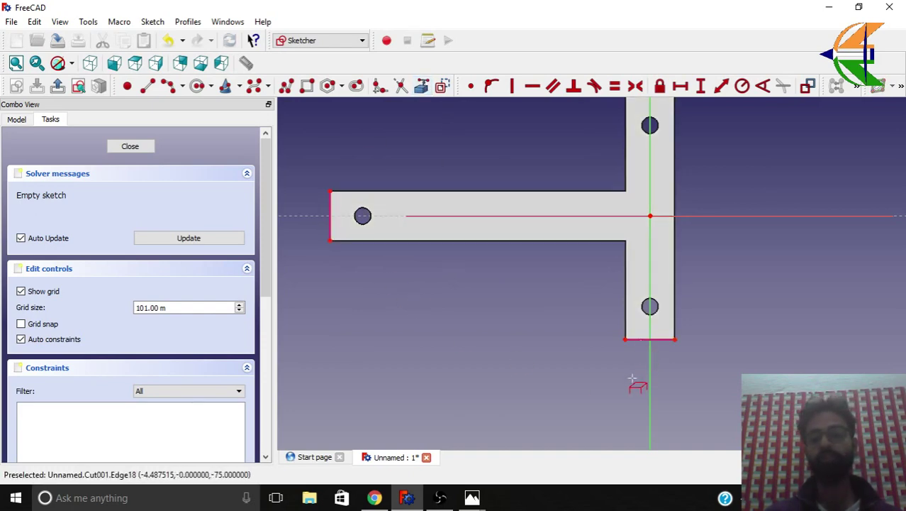
scroll(631, 380, "down", 2)
left_click(637, 188)
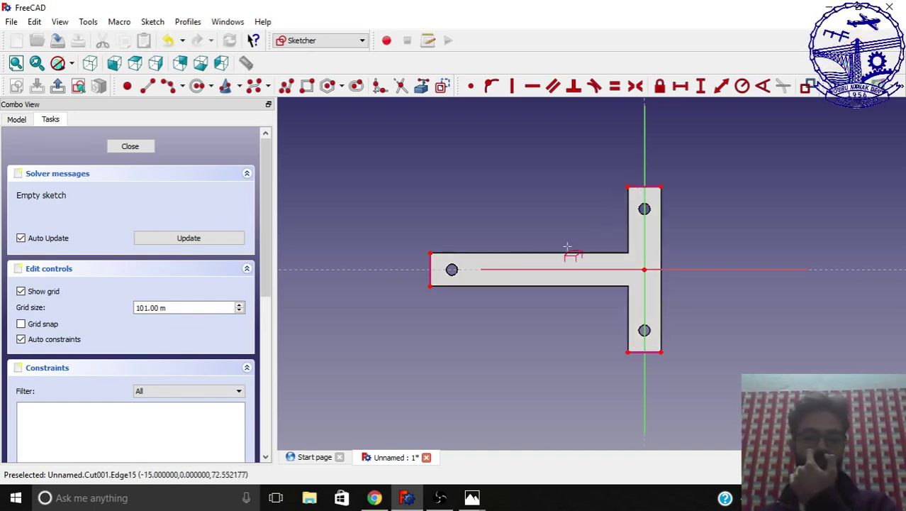
scroll(465, 279, "up", 5)
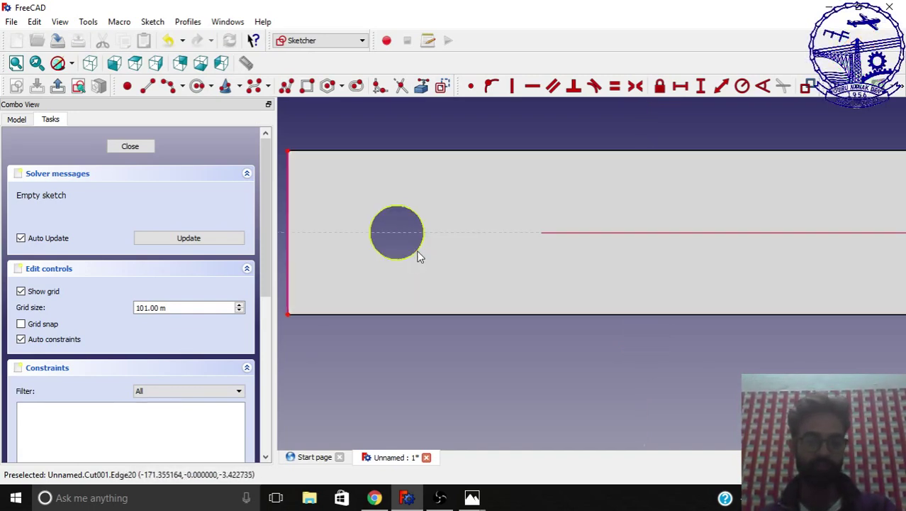
scroll(418, 257, "down", 5)
scroll(592, 318, "up", 5)
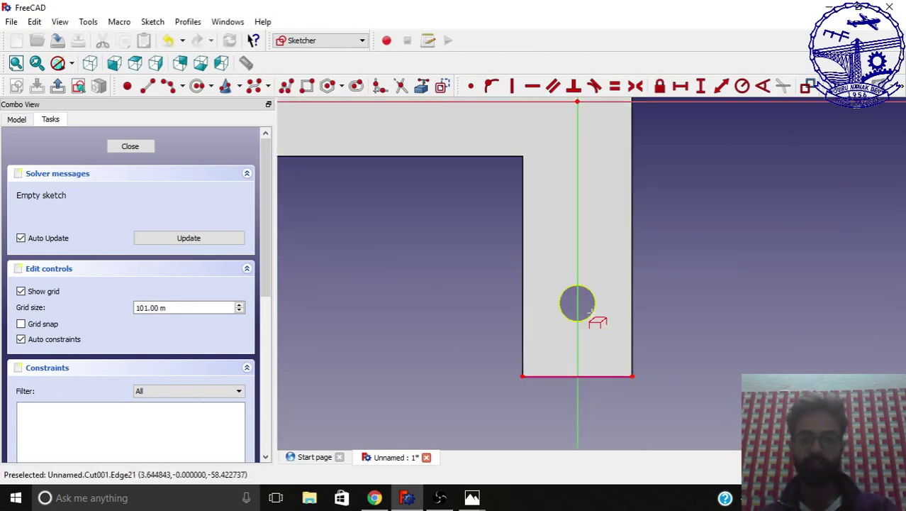
scroll(589, 310, "down", 5)
scroll(597, 211, "up", 5)
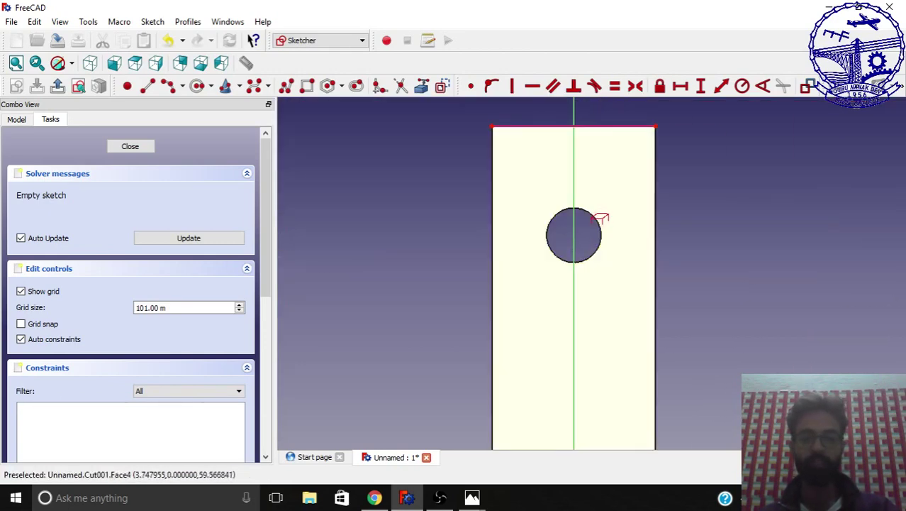
scroll(642, 190, "down", 4)
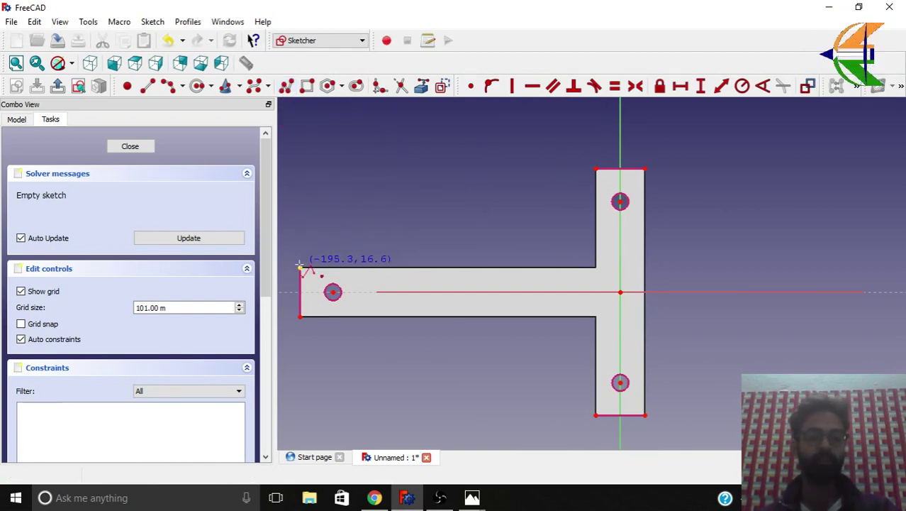
Step: Draw the slanted line to the upright's top corner, then down its outer edge and along the bottom
left_click(594, 166)
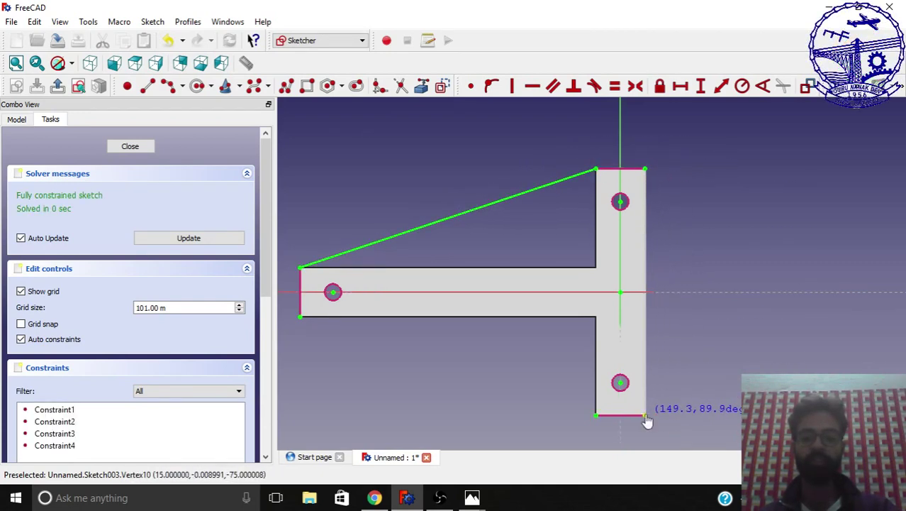
left_click(645, 417)
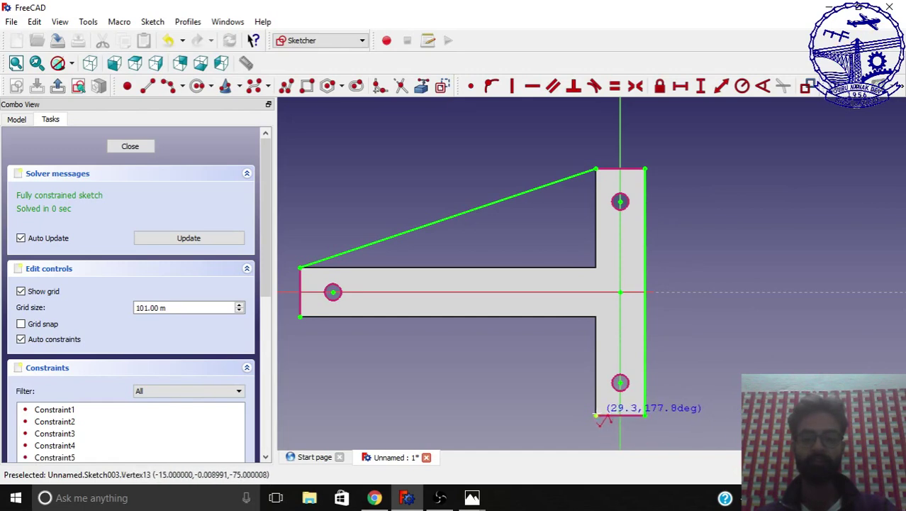
left_click(597, 416)
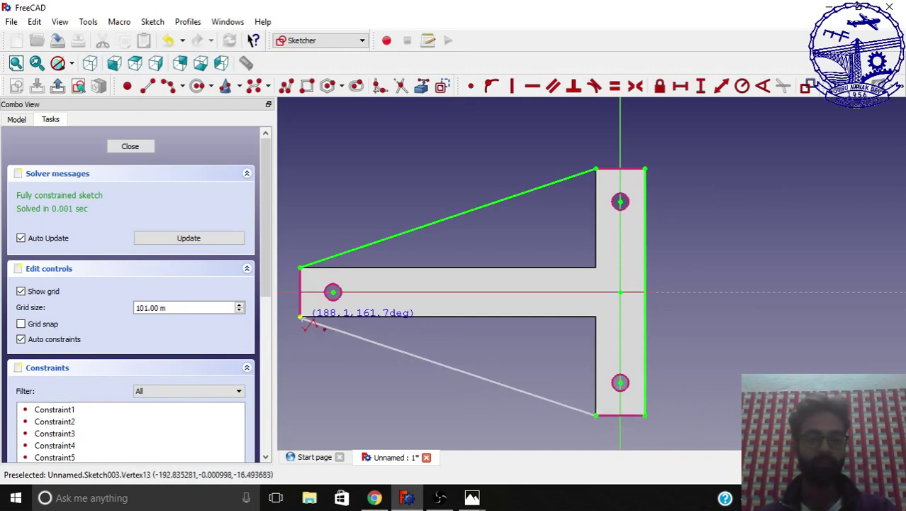
scroll(291, 312, "down", 4)
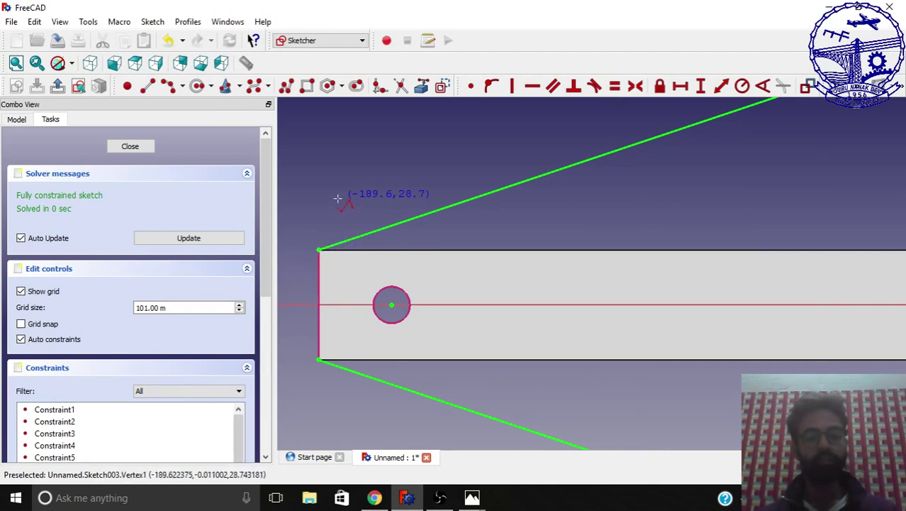
scroll(376, 305, "down", 3)
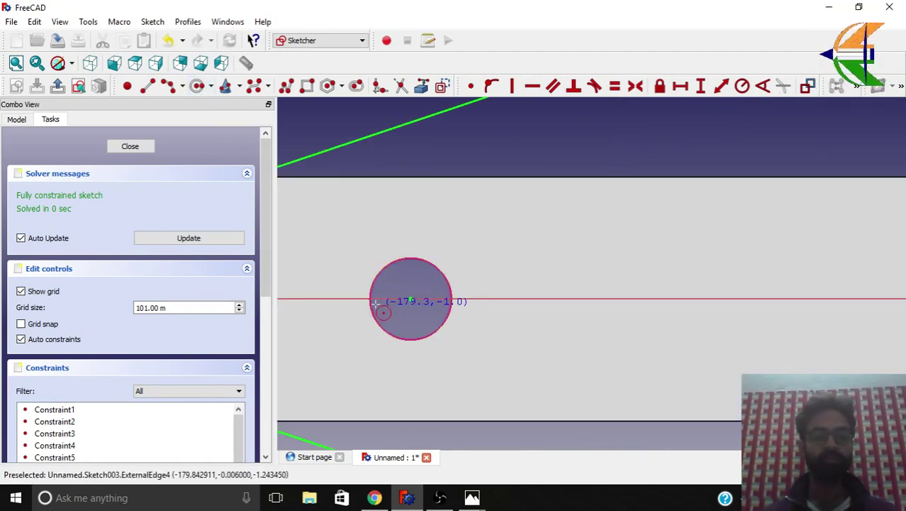
Step: Draw circles inside the left and top bolt holes
left_click(410, 299)
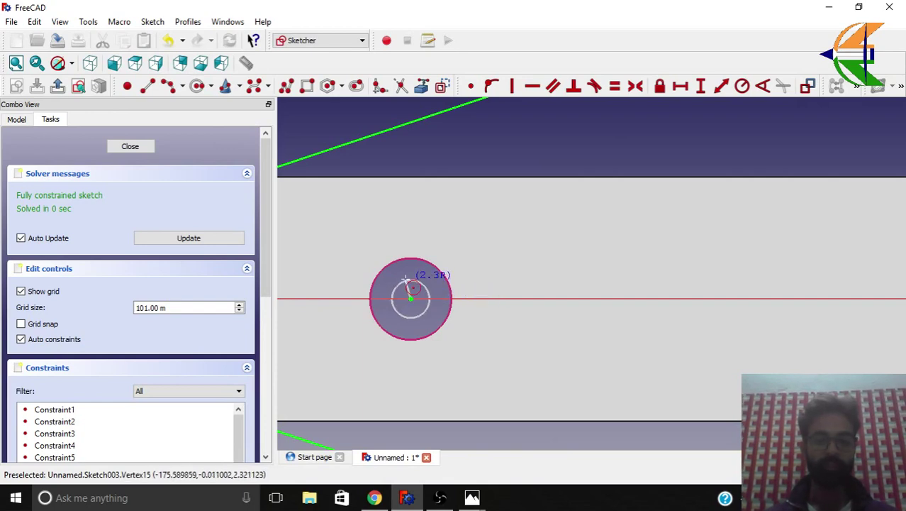
left_click(406, 273)
scroll(406, 273, "up", 5)
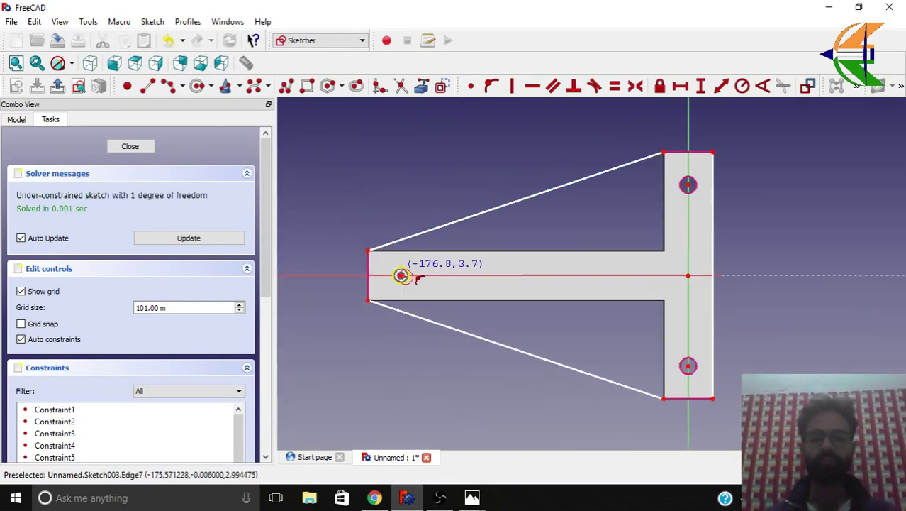
scroll(688, 182, "down", 5)
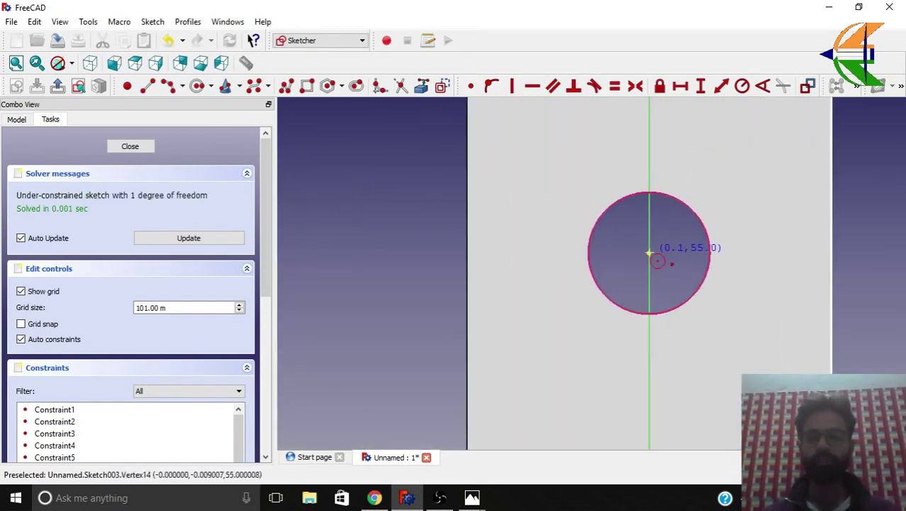
left_click(631, 221)
scroll(663, 341, "up", 5)
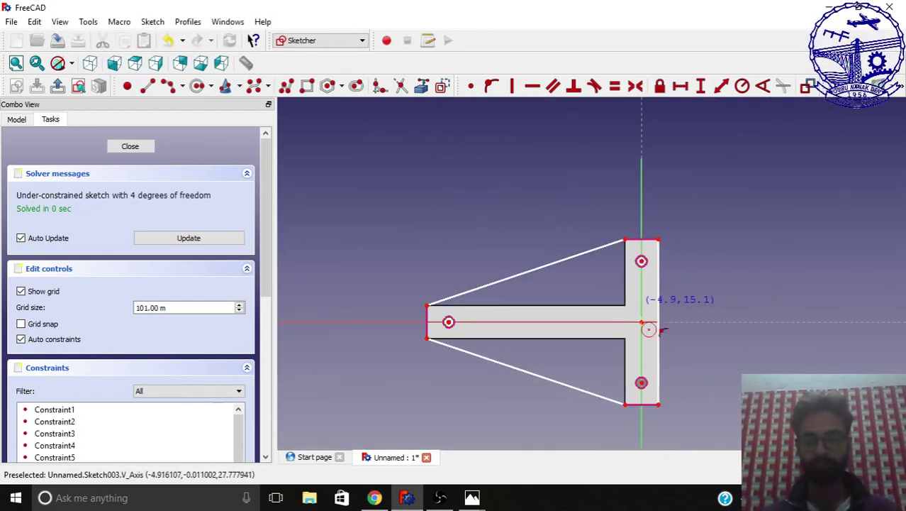
scroll(646, 387, "down", 6)
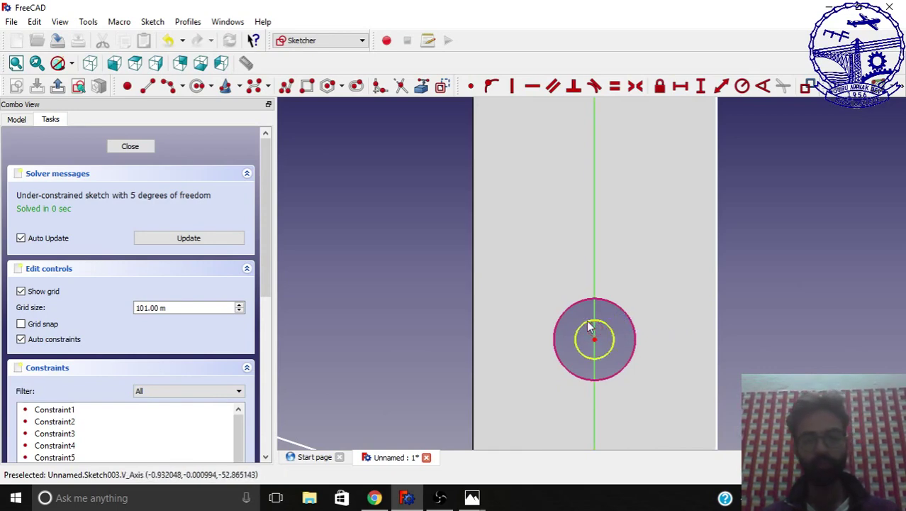
scroll(716, 271, "up", 4)
scroll(686, 345, "up", 2)
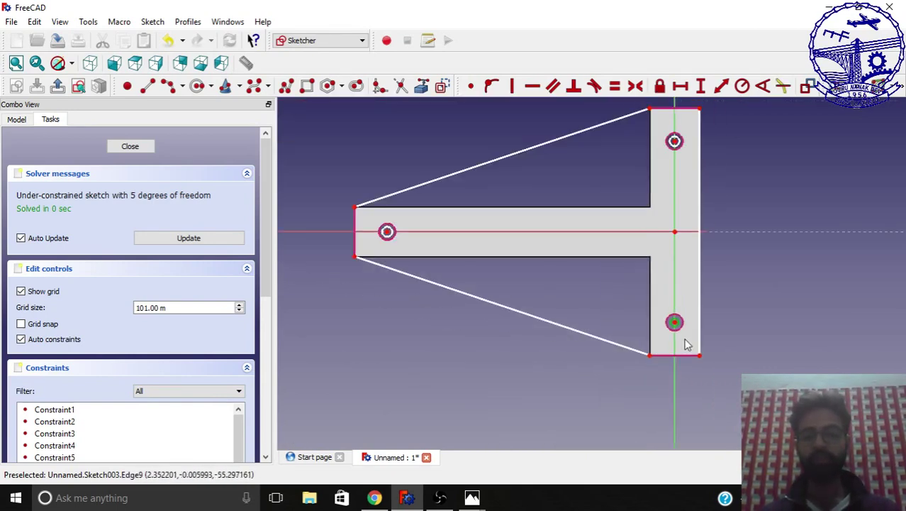
scroll(676, 165, "down", 4)
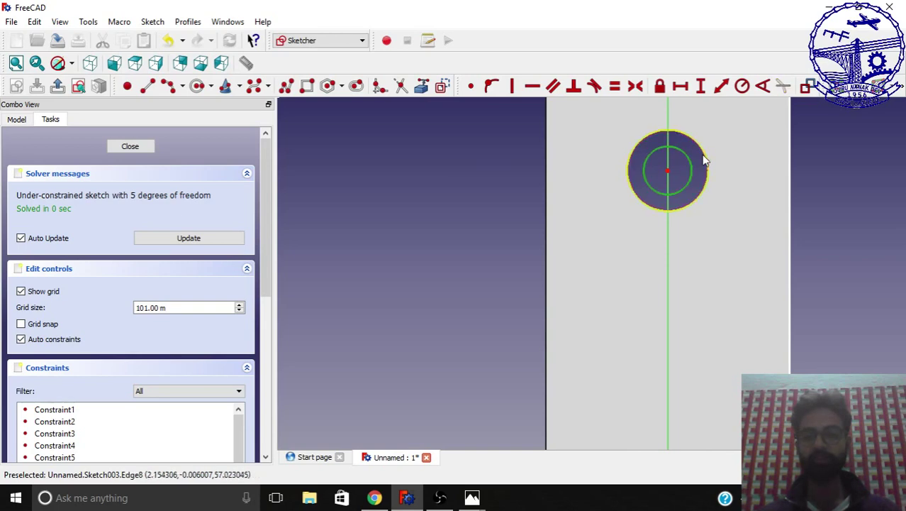
scroll(493, 253, "up", 4)
scroll(410, 256, "down", 4)
Step: Make the two circles equal, make the circle centre coincident with the axis, and close the sketch
left_click(387, 226)
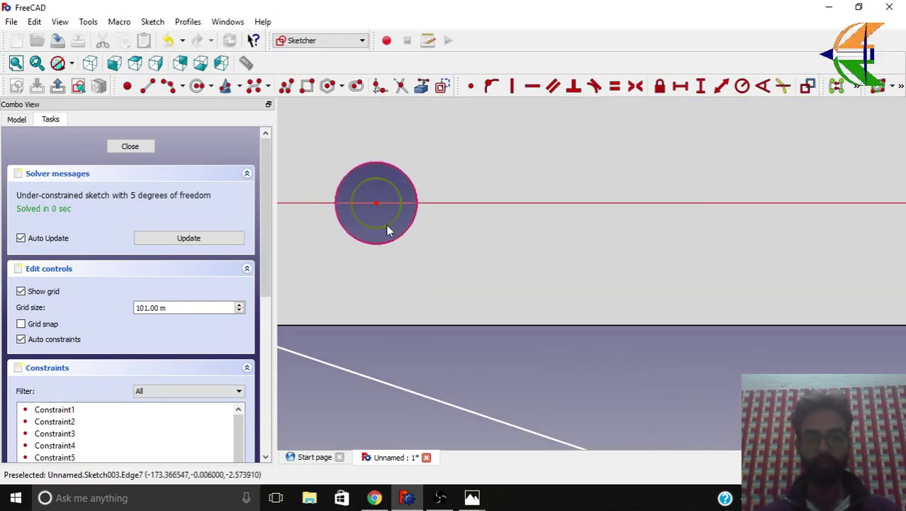
left_click(397, 240)
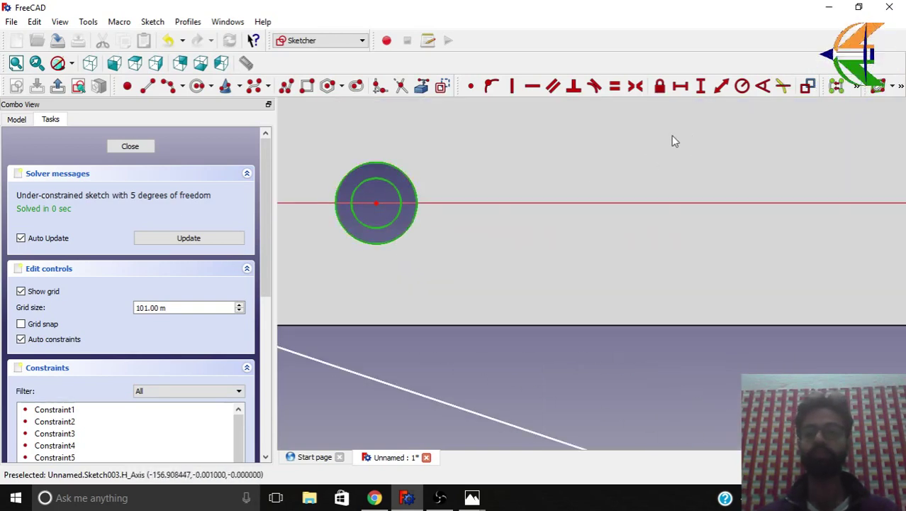
left_click(614, 86)
scroll(439, 197, "down", 5)
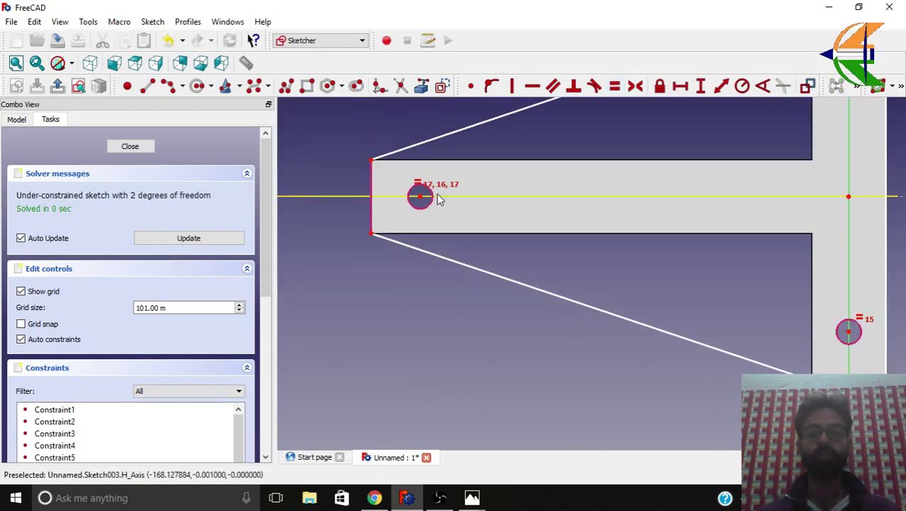
scroll(569, 173, "up", 5)
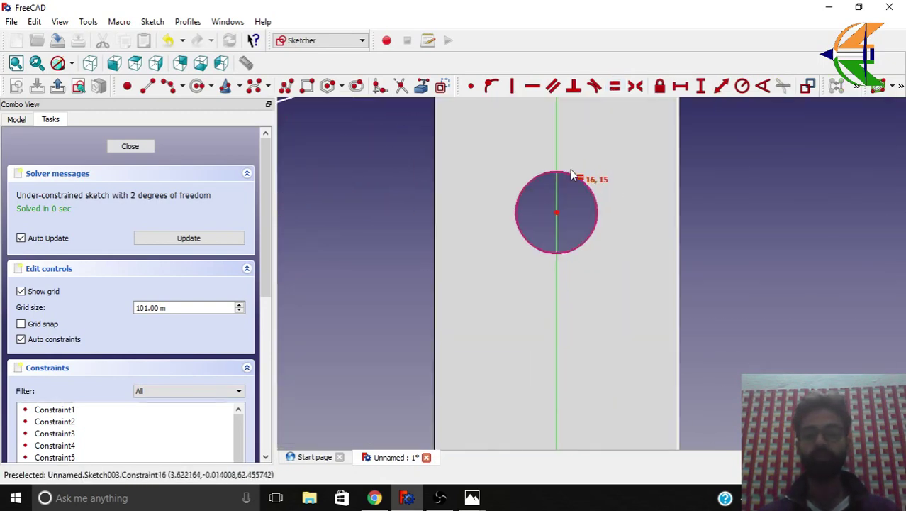
left_click_drag(545, 267, 521, 269)
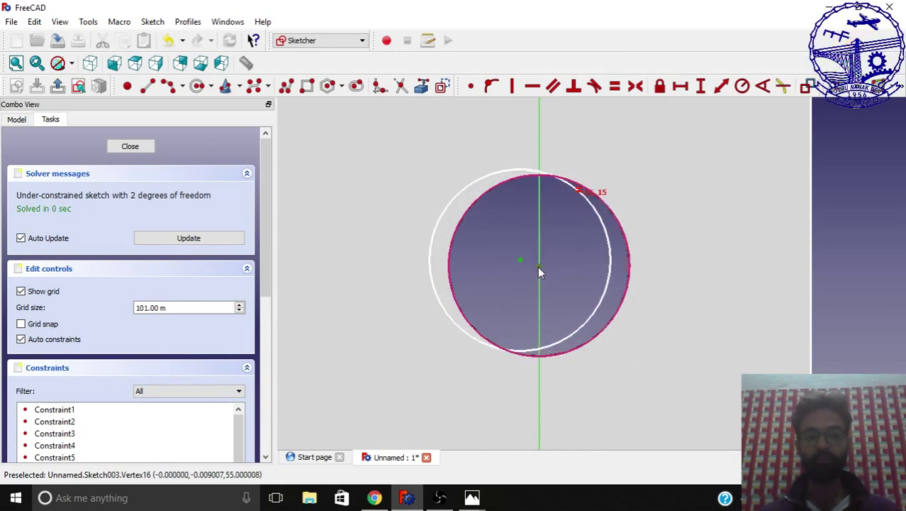
left_click(474, 91)
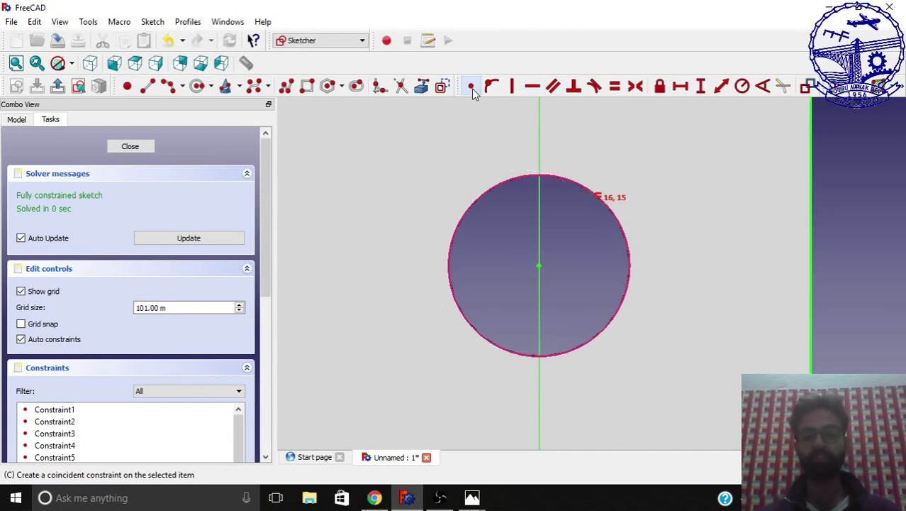
scroll(561, 240, "down", 10)
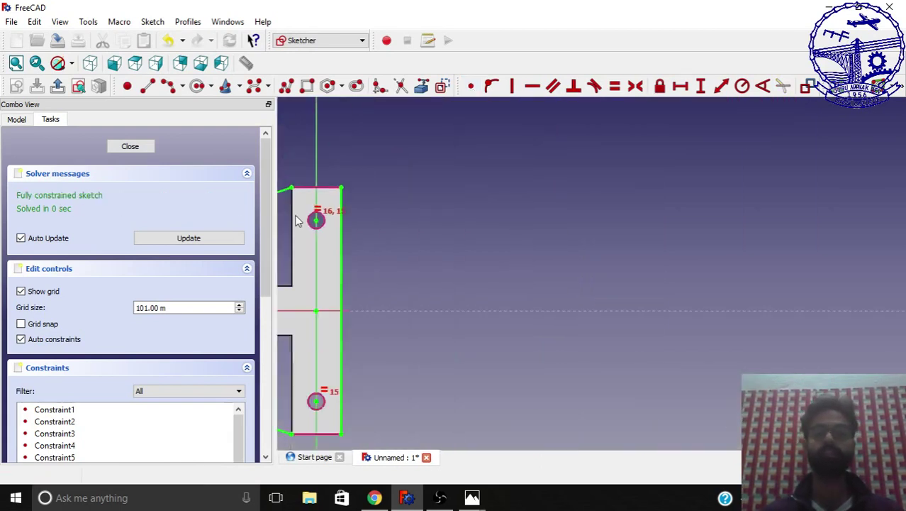
left_click(133, 147)
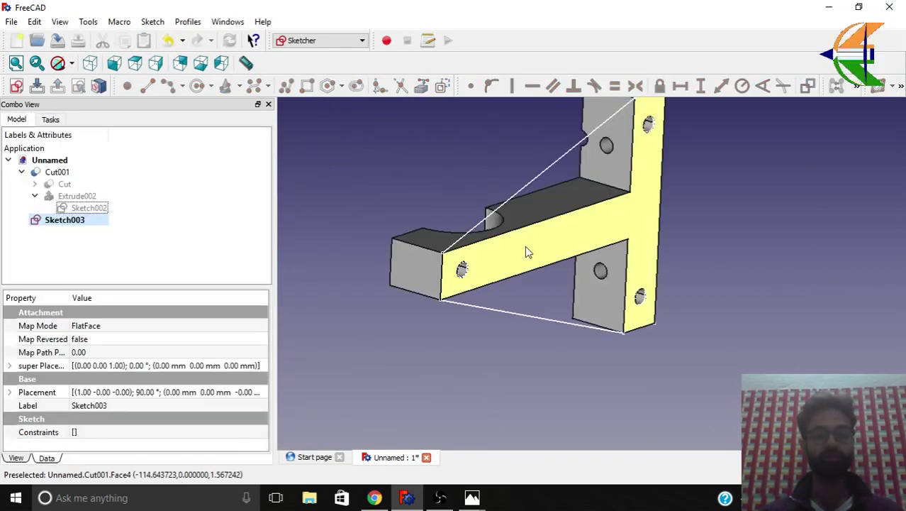
Step: Extrude Sketch003 10 mm along custom direction Y = -1 in the Part workbench
mouse_move(455, 299)
middle_mouse_down()
mouse_move(471, 299)
mouse_move(458, 295)
middle_mouse_up()
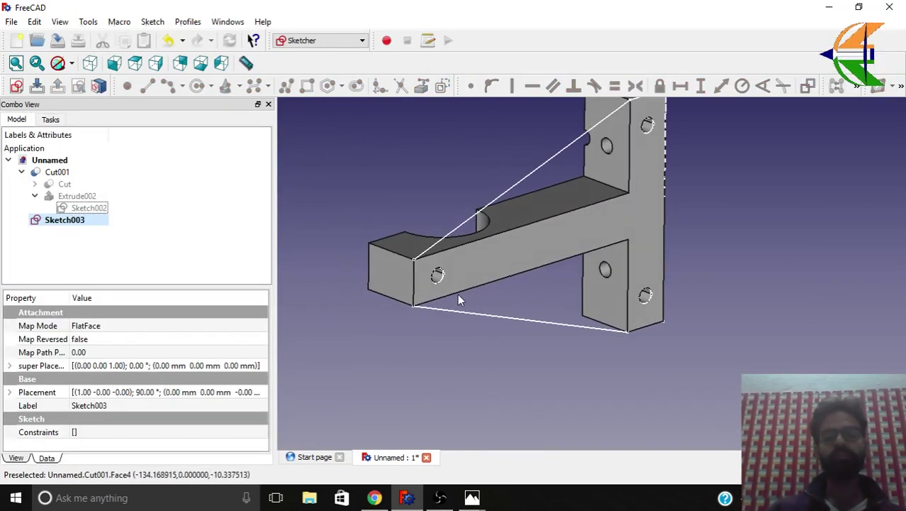
left_click(22, 172)
left_click(83, 207)
left_click(65, 184)
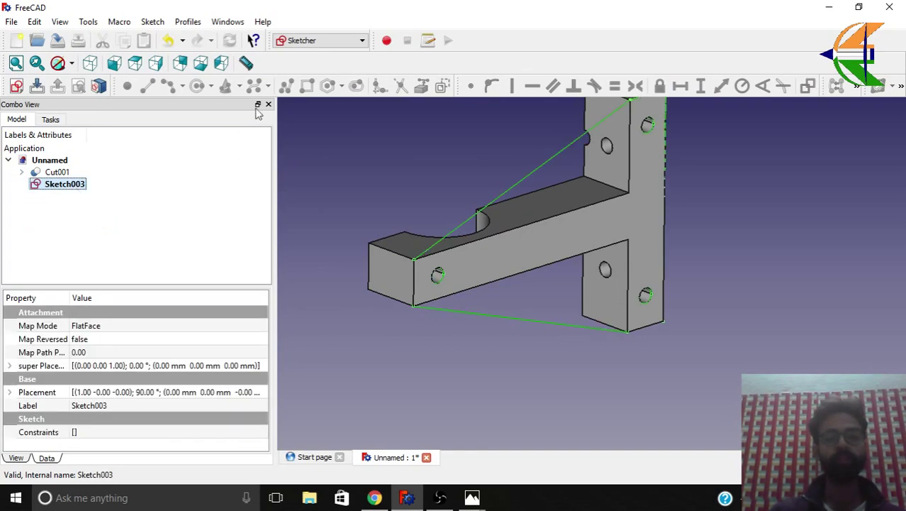
left_click(320, 40)
left_click(297, 191)
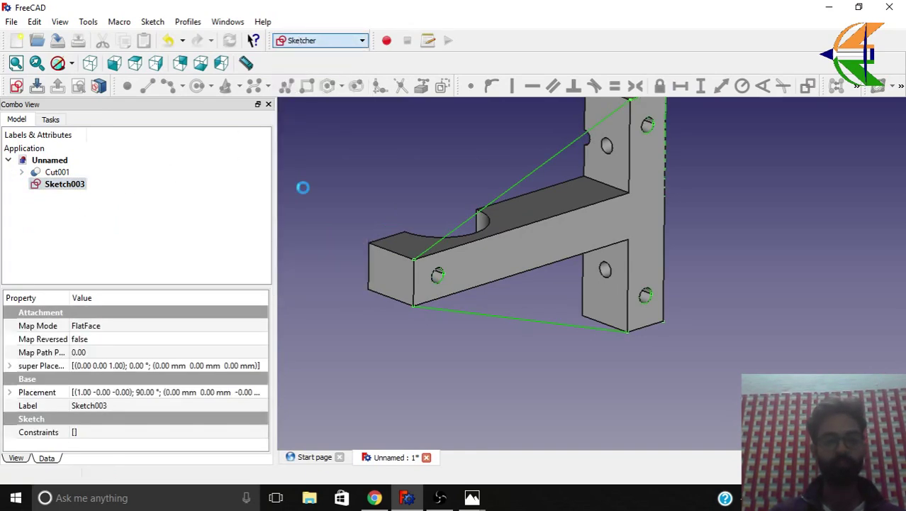
left_click(168, 88)
middle_click_drag(320, 252, 642, 386)
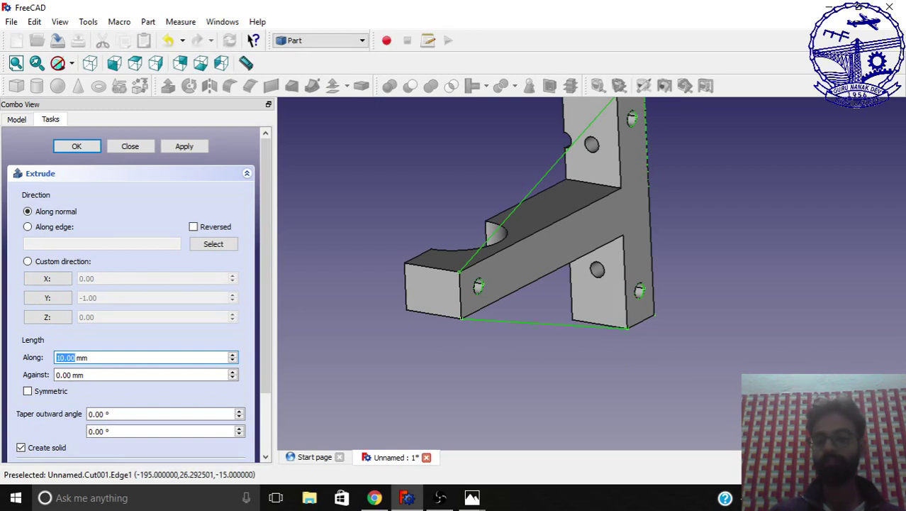
left_click(51, 262)
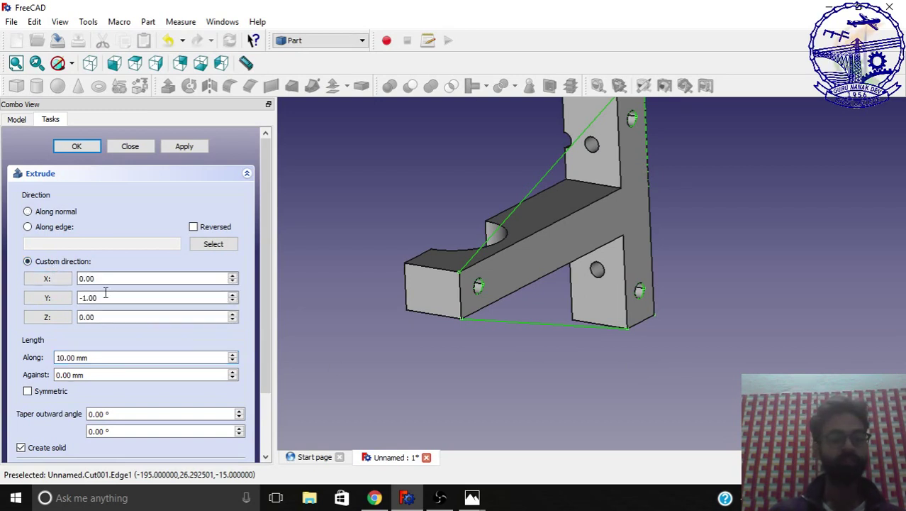
left_click(76, 147)
Step: Orbit the part to inspect the gusset plate, underside and semicircular cutout
scroll(532, 294, "down", 3)
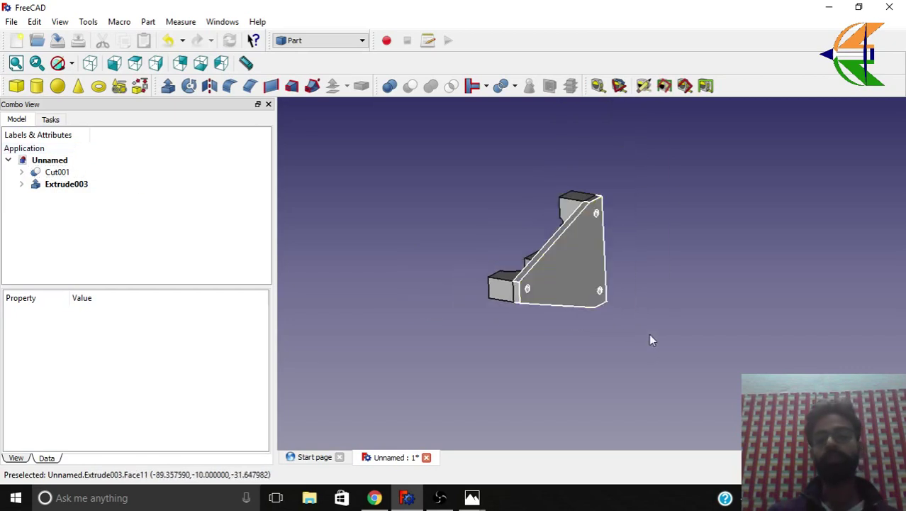
middle_click_drag(651, 340, 530, 324)
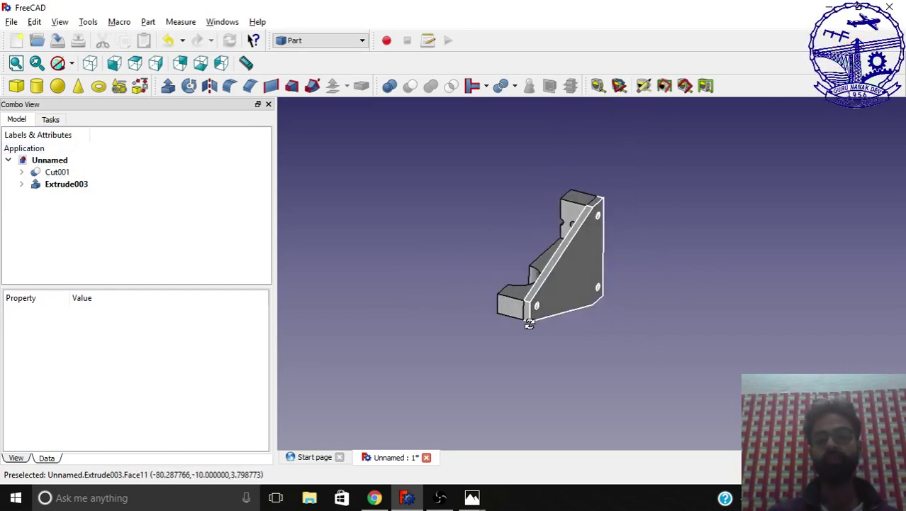
middle_click_drag(648, 330, 670, 313)
middle_click_drag(611, 319, 534, 285)
scroll(512, 300, "up", 5)
scroll(509, 285, "down", 4)
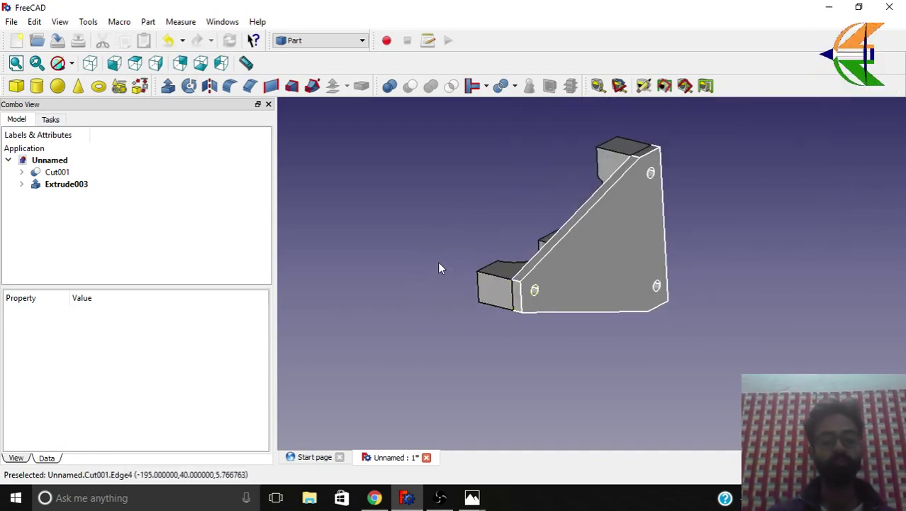
middle_click_drag(438, 261, 576, 272)
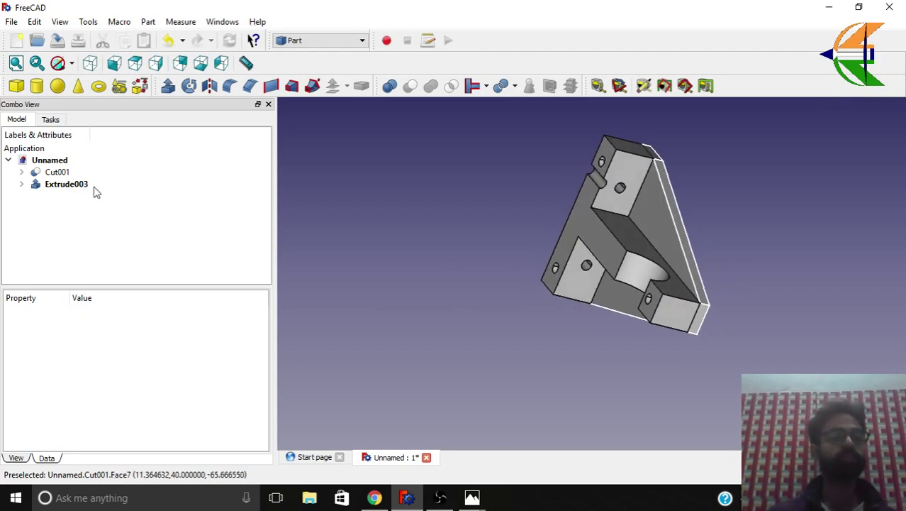
Step: Fuse Cut001 and Extrude003 with Part Union into a single Fusion solid
left_click(57, 172)
left_click(68, 184, "ctrl")
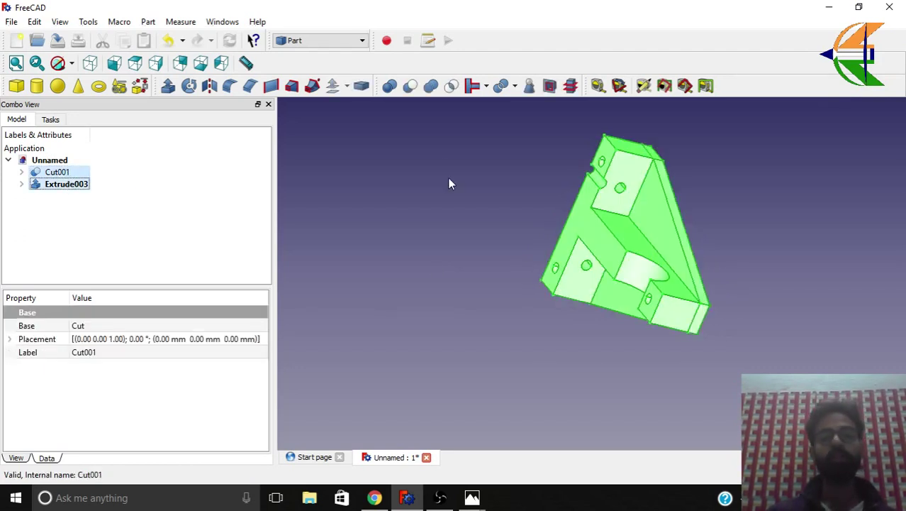
left_click(428, 90)
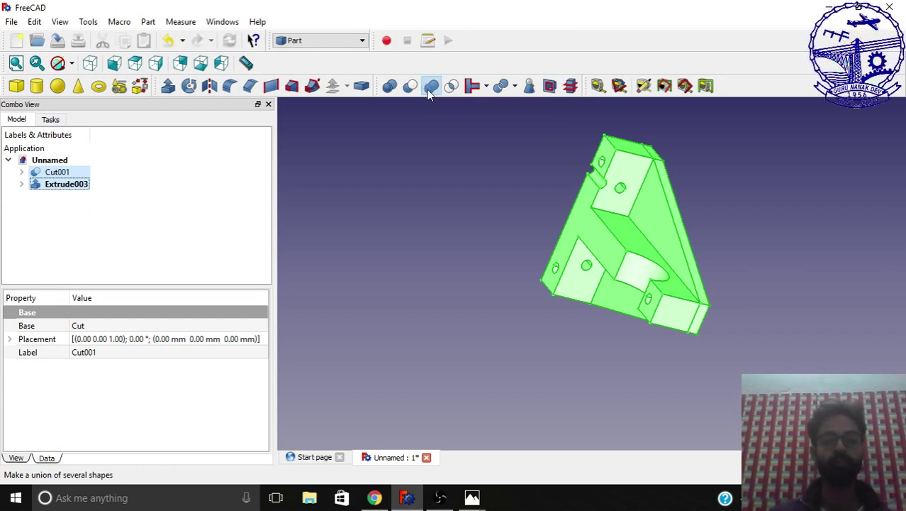
middle_click_drag(724, 298, 512, 290)
Step: Orbit the Fusion part to inspect its flat face, long side and top face
left_click(45, 175)
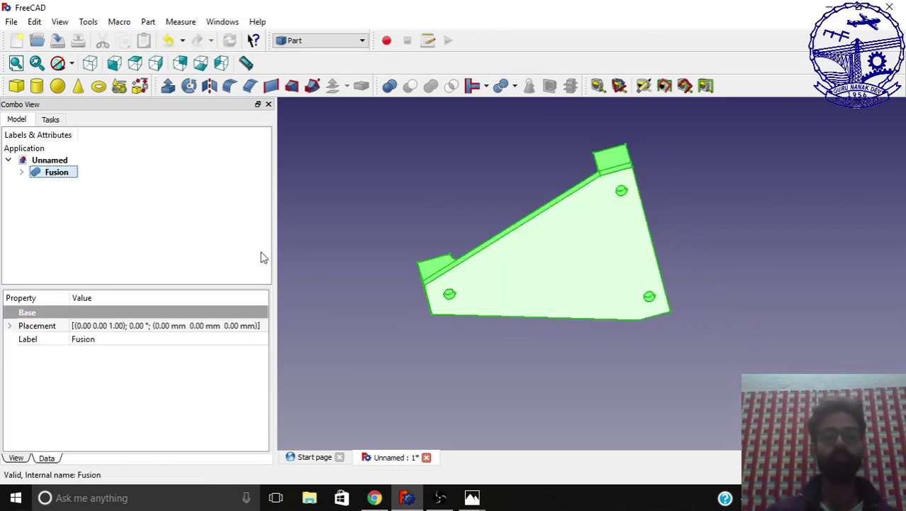
middle_click_drag(496, 319, 673, 310)
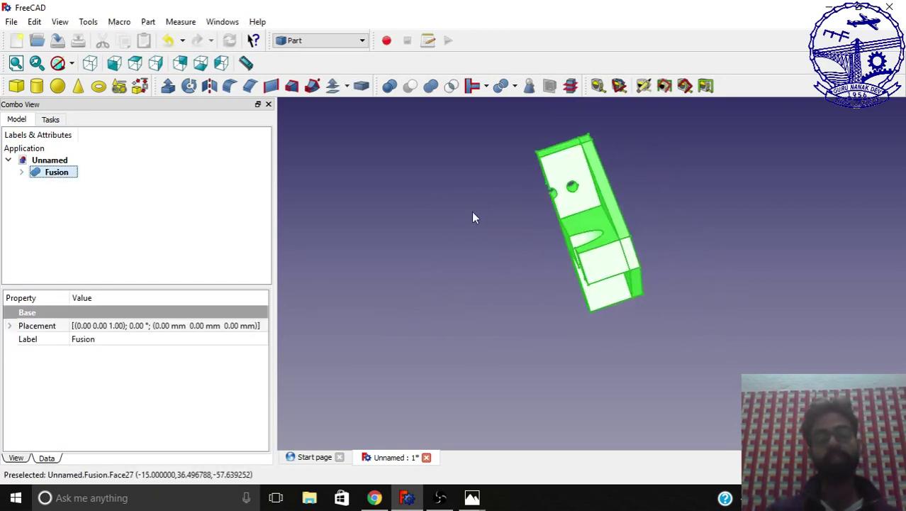
middle_click_drag(474, 218, 588, 188)
middle_click_drag(722, 334, 472, 279)
left_click(467, 233)
middle_click_drag(579, 305, 737, 298)
left_click(312, 41)
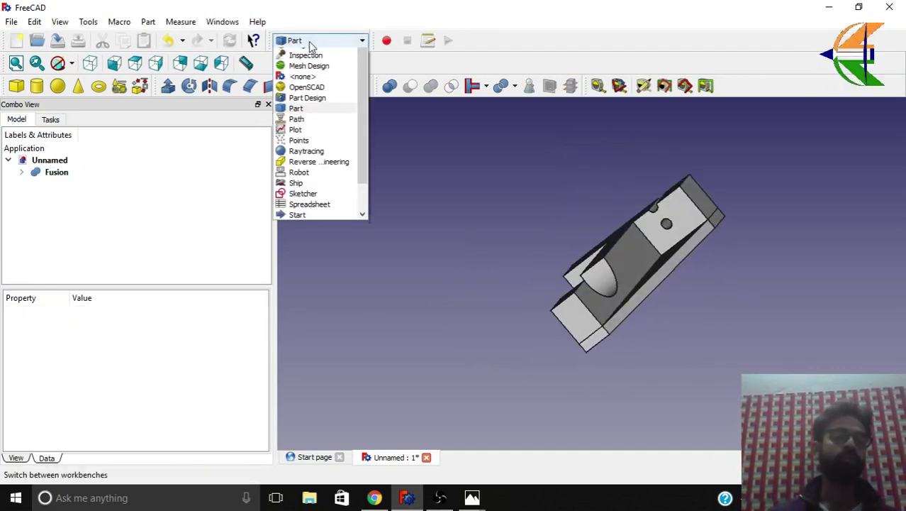
Step: Mirror the Fusion part with Draft Mirror across a two-point line picked in top view, creating Mirror of Fusion
left_click(307, 70)
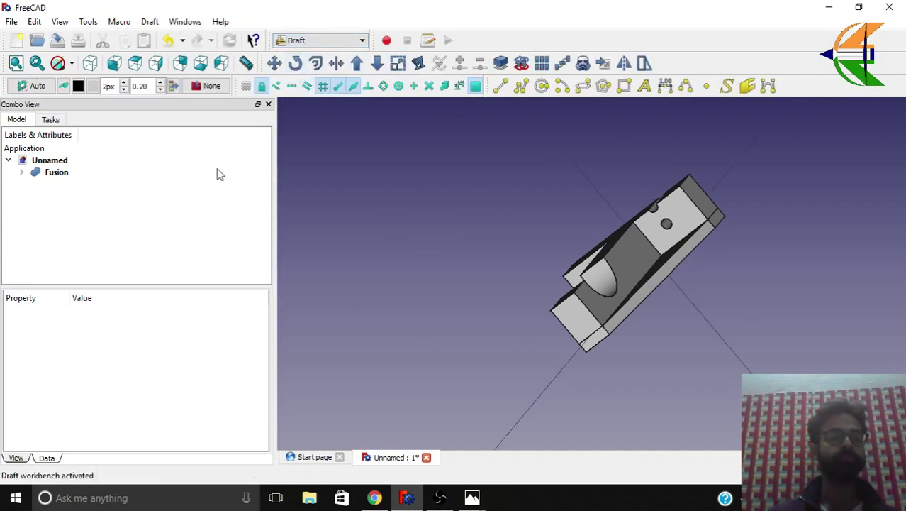
left_click(135, 65)
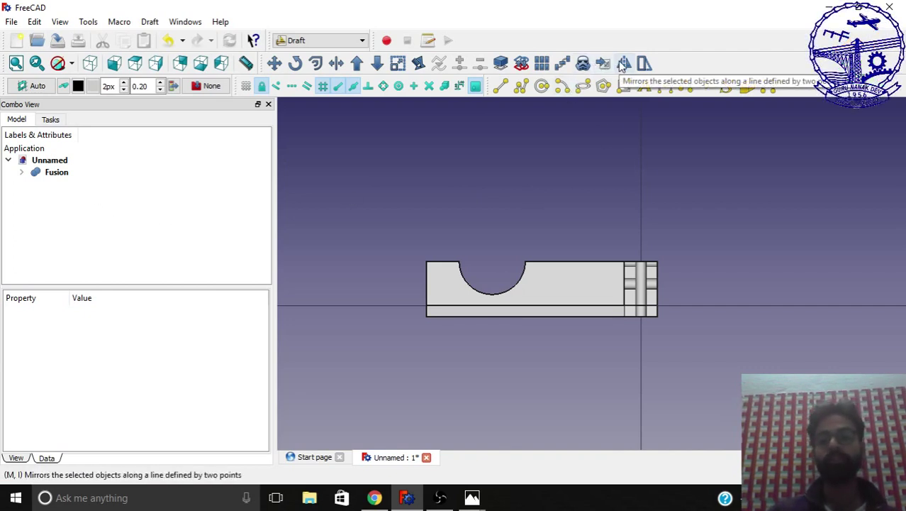
left_click(63, 174)
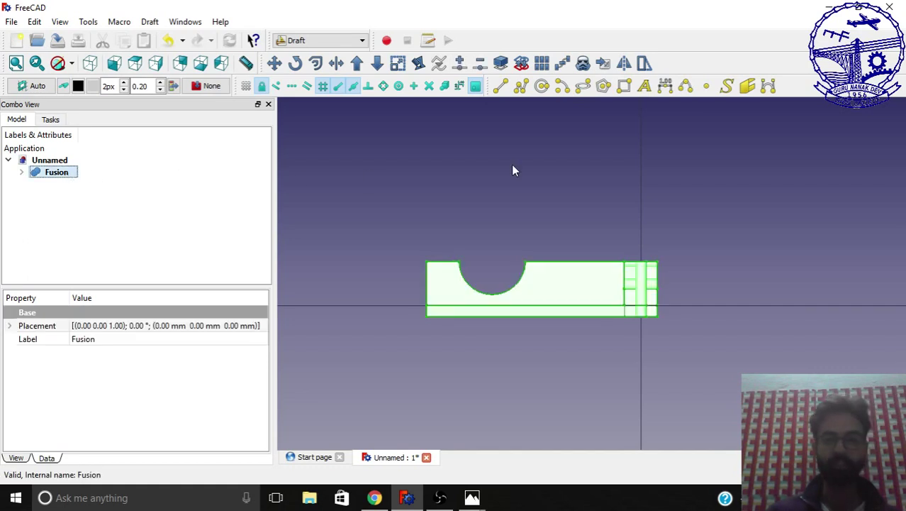
left_click(629, 67)
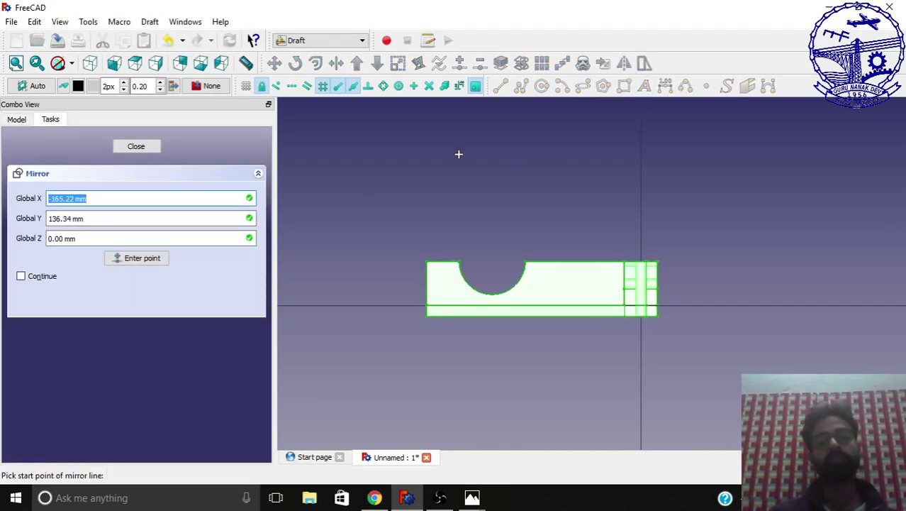
scroll(458, 153, "down", 5)
scroll(443, 180, "up", 3)
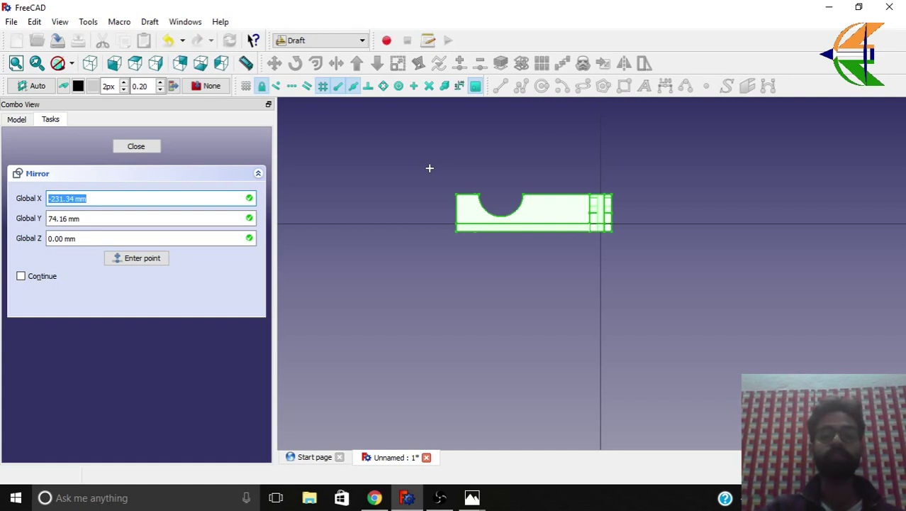
scroll(468, 177, "up", 3)
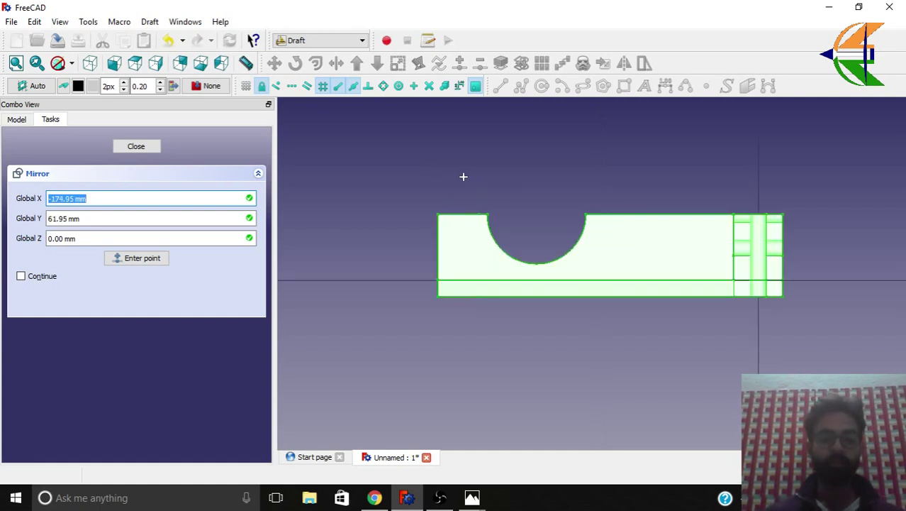
left_click(439, 214)
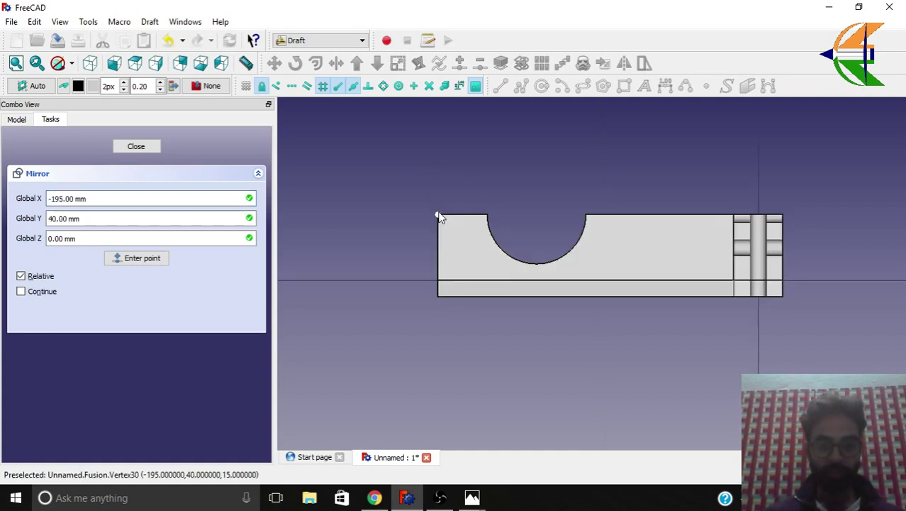
left_click(782, 211)
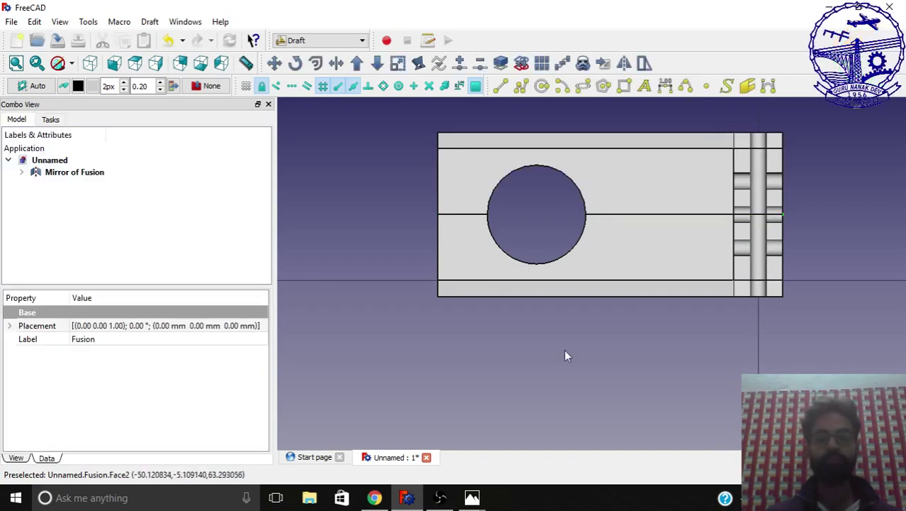
middle_click_drag(465, 394, 564, 371)
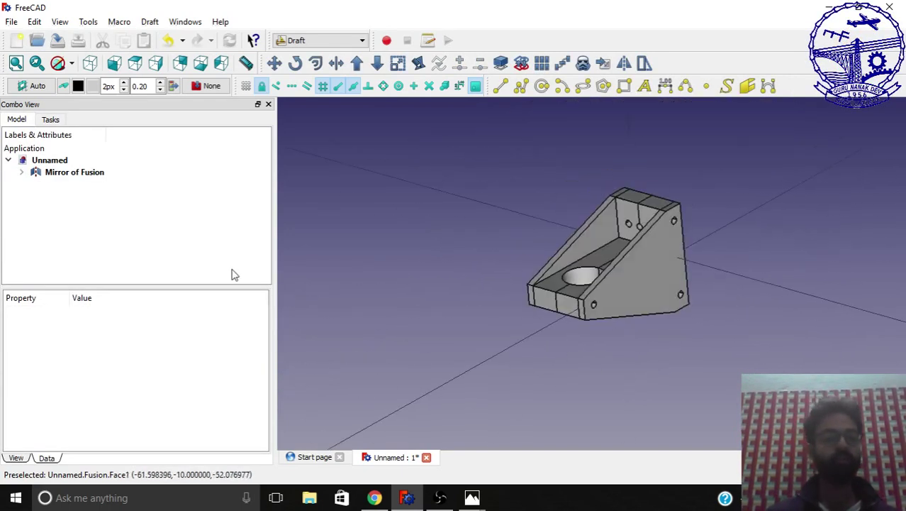
Step: Union Fusion and Mirror of Fusion in the Part workbench into Fusion001
left_click(57, 184)
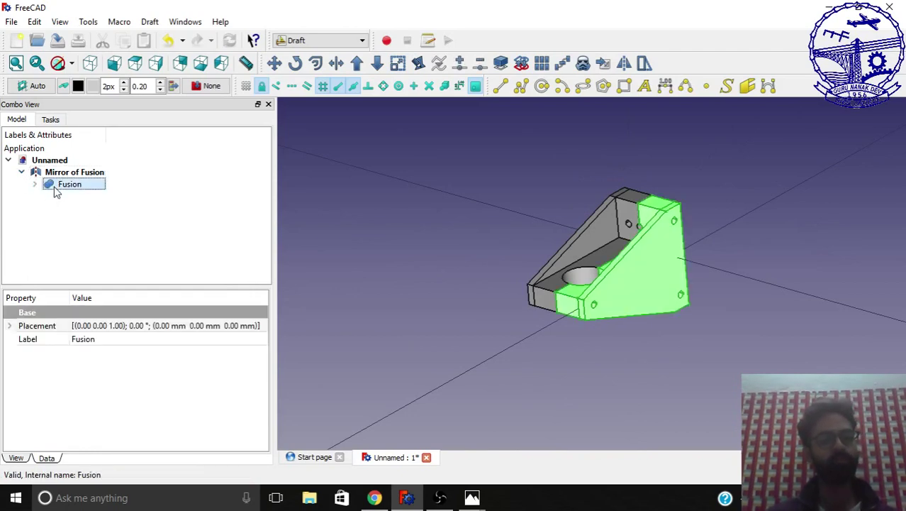
left_click(71, 173, "ctrl")
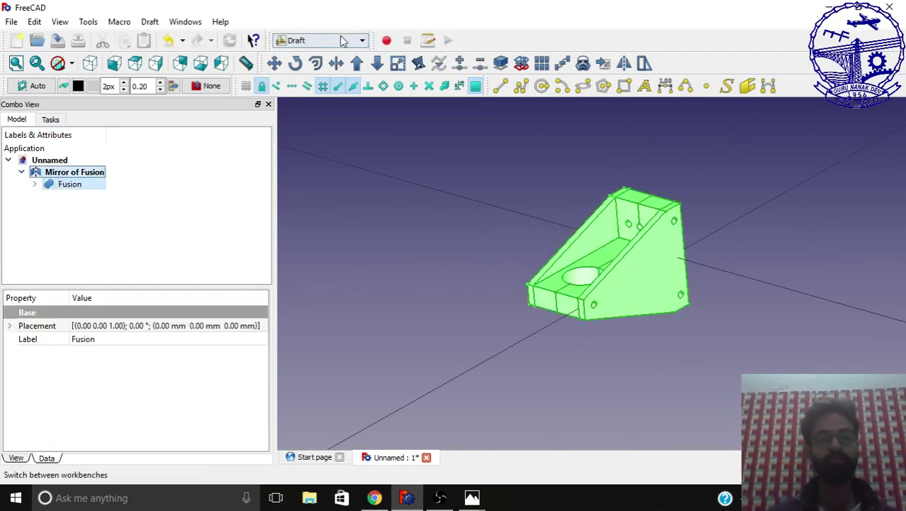
left_click(343, 41)
left_click(312, 190)
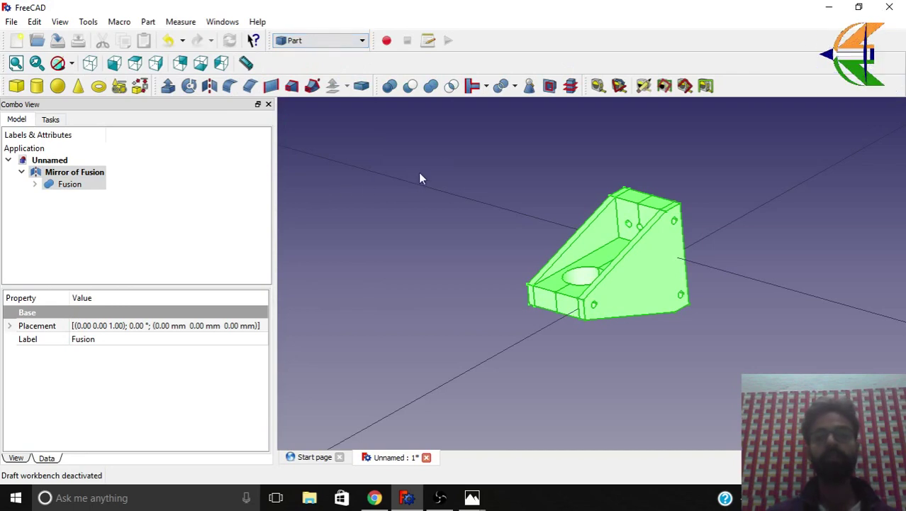
left_click(431, 85)
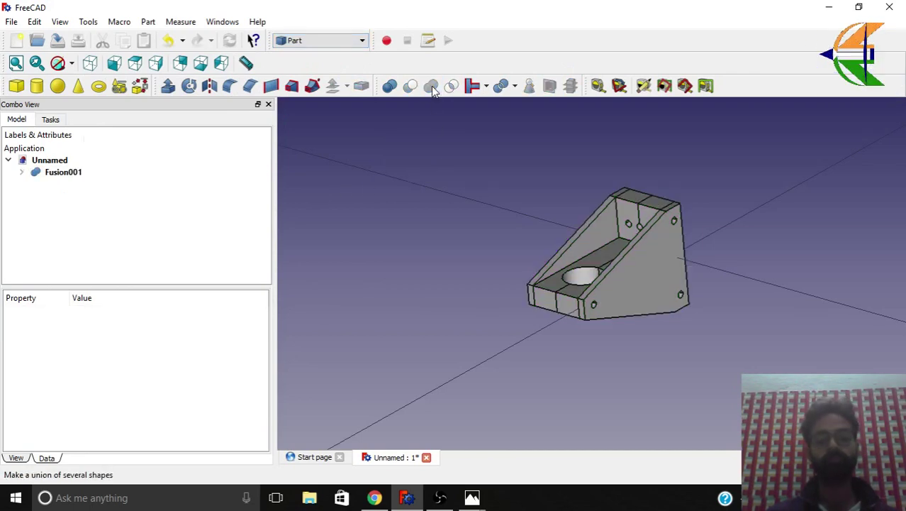
middle_click_drag(497, 185, 633, 291)
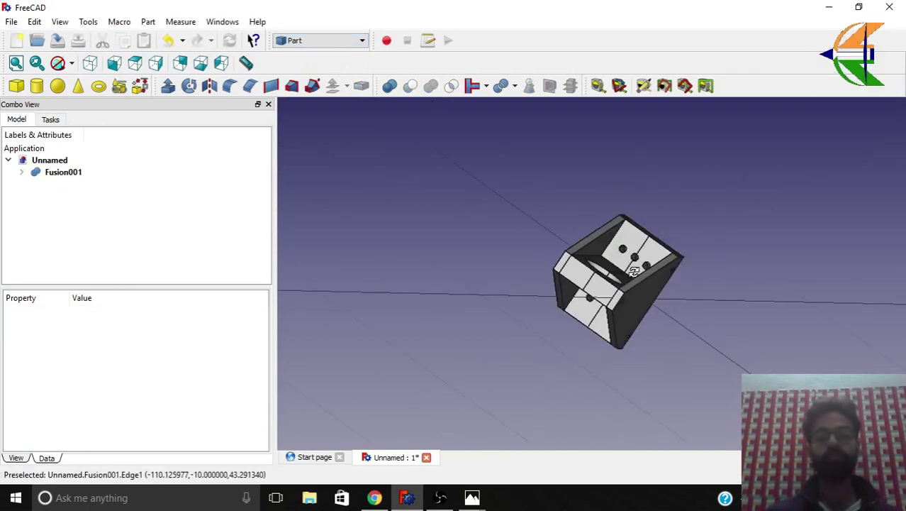
Step: Switch to perspective view and compare the bracket with the reference screenshots in Photos
left_click(60, 22)
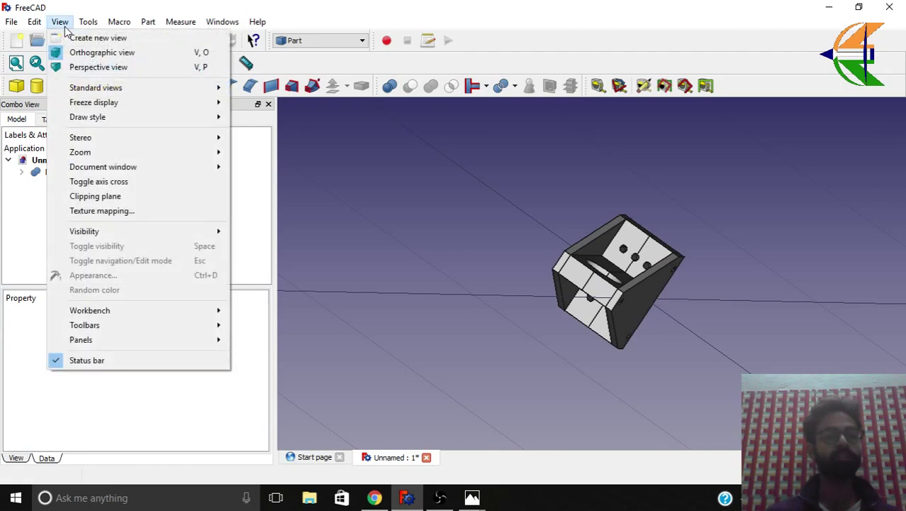
left_click(98, 67)
middle_click_drag(589, 244, 706, 317)
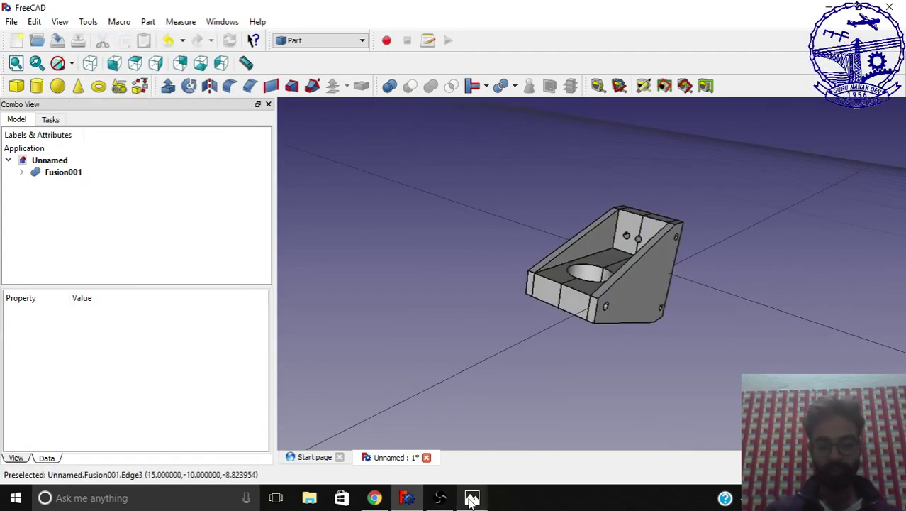
mouse_move(472, 496)
left_click(509, 463)
left_click(512, 464)
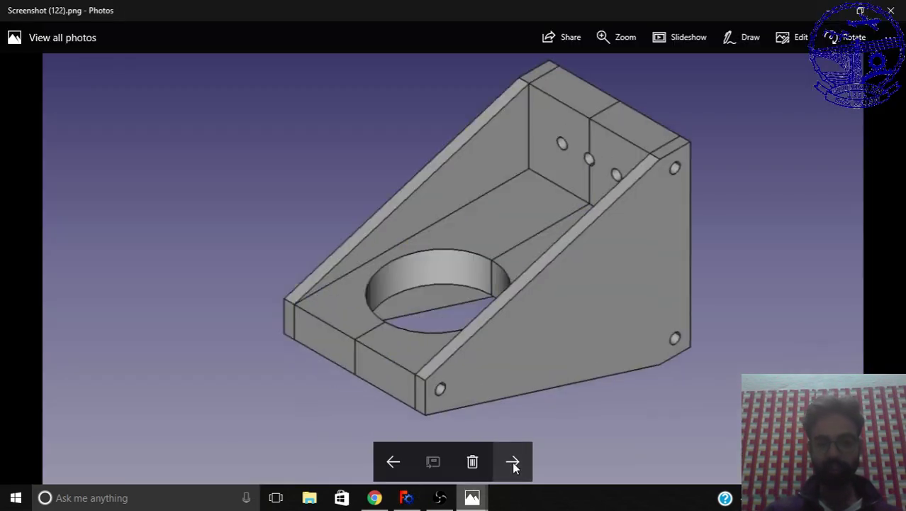
left_click(512, 461)
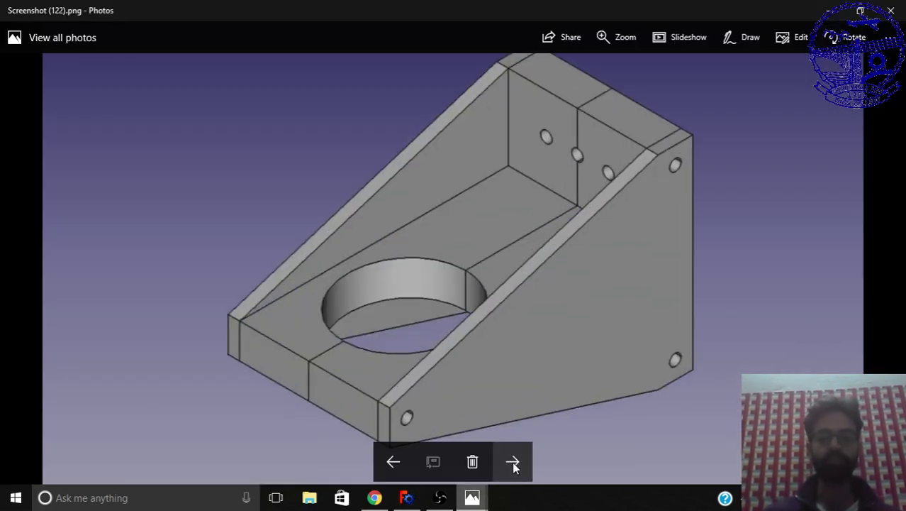
left_click(395, 463)
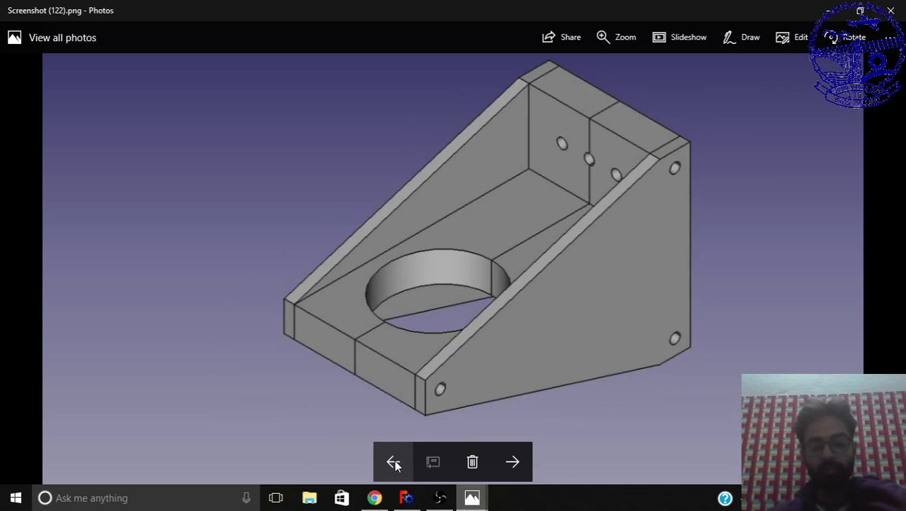
left_click(406, 498)
Step: Cancel the FreeCAD close prompt to keep the bracket model open
mouse_move(408, 497)
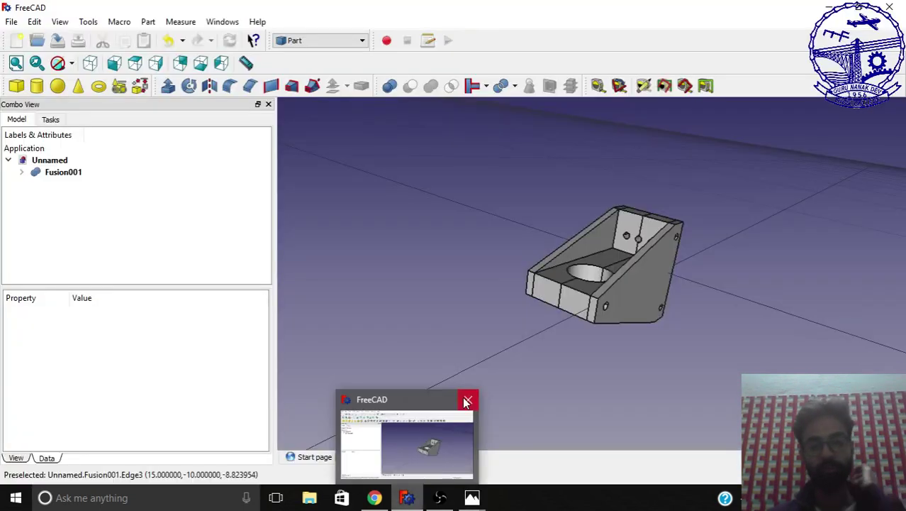
left_click(466, 401)
left_click(574, 269)
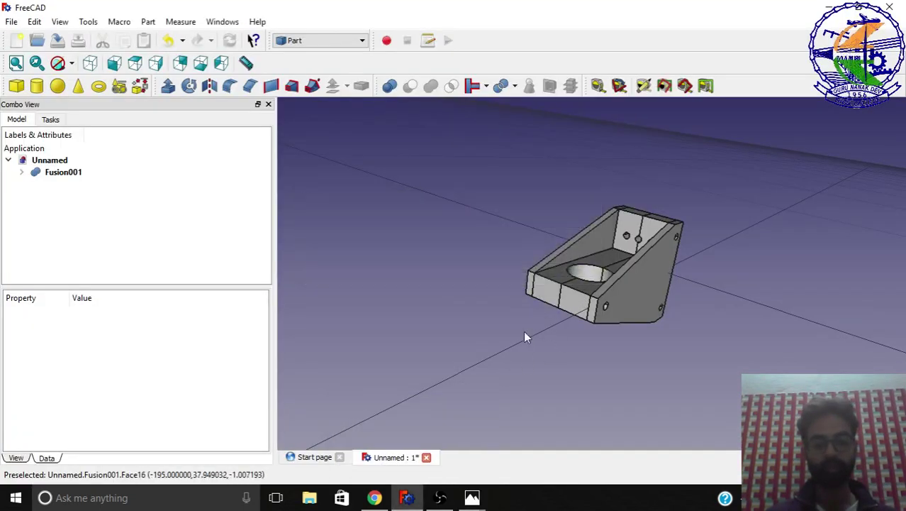
middle_click_drag(523, 330, 638, 316)
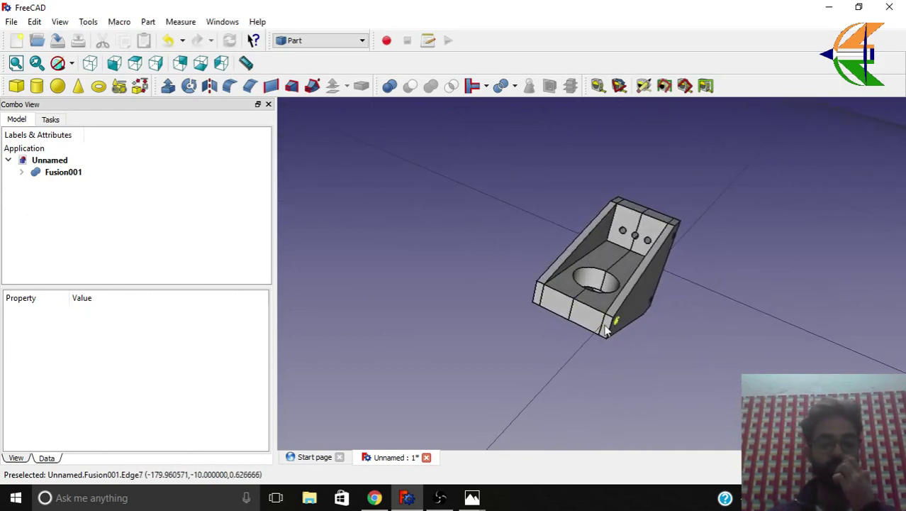
Step: Export Fusion001 as an STL Mesh named drill_bracket
left_click(71, 173)
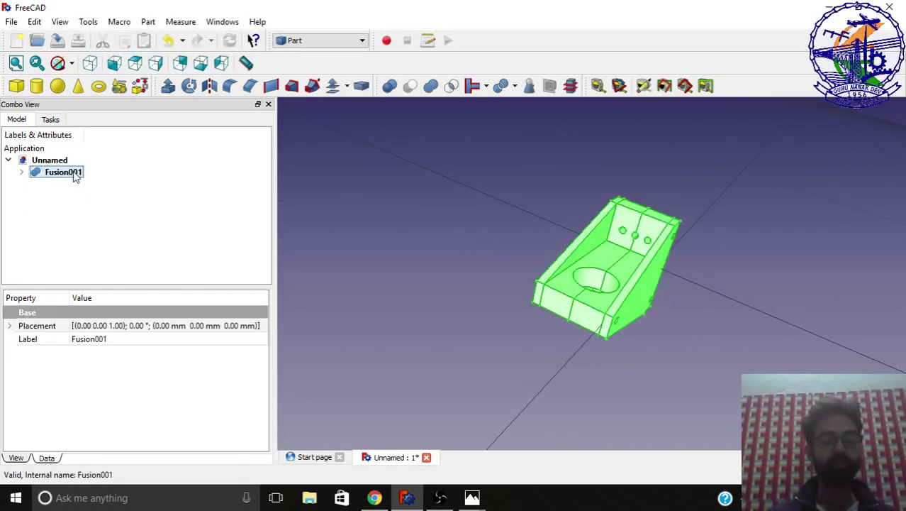
left_click(12, 22)
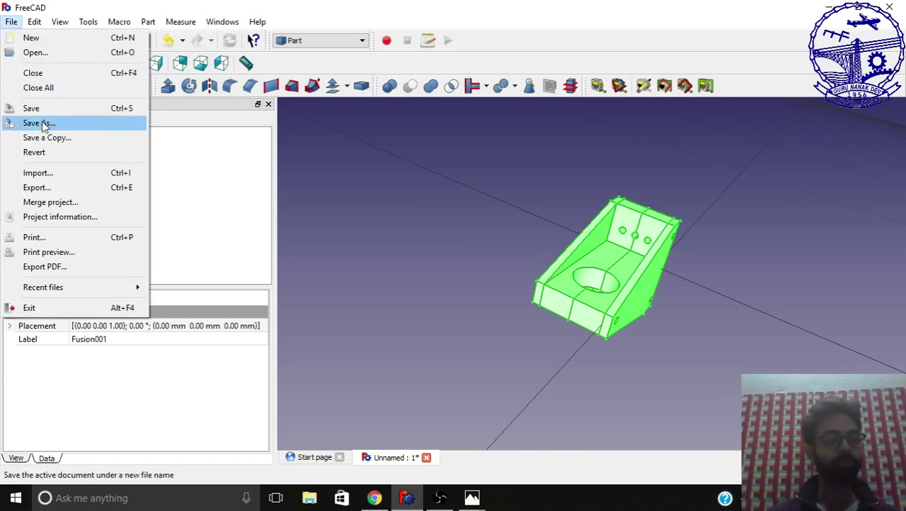
left_click(59, 188)
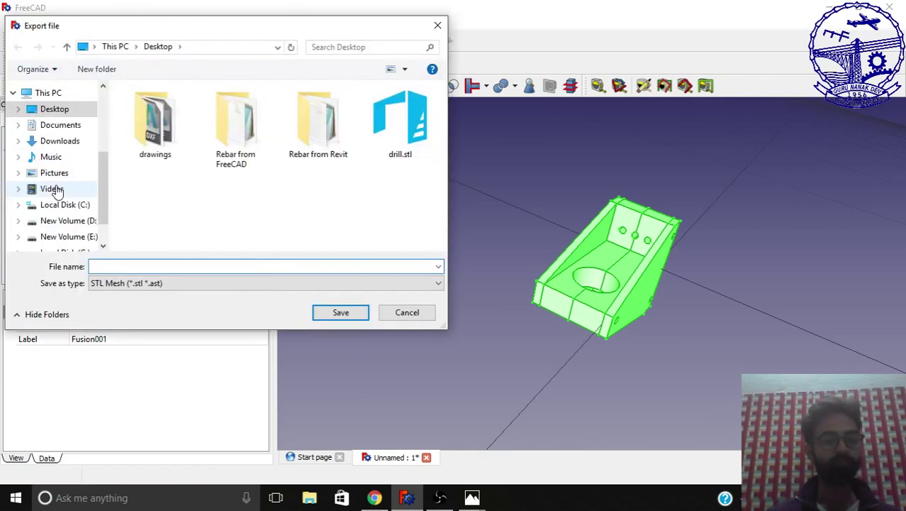
left_click(128, 283)
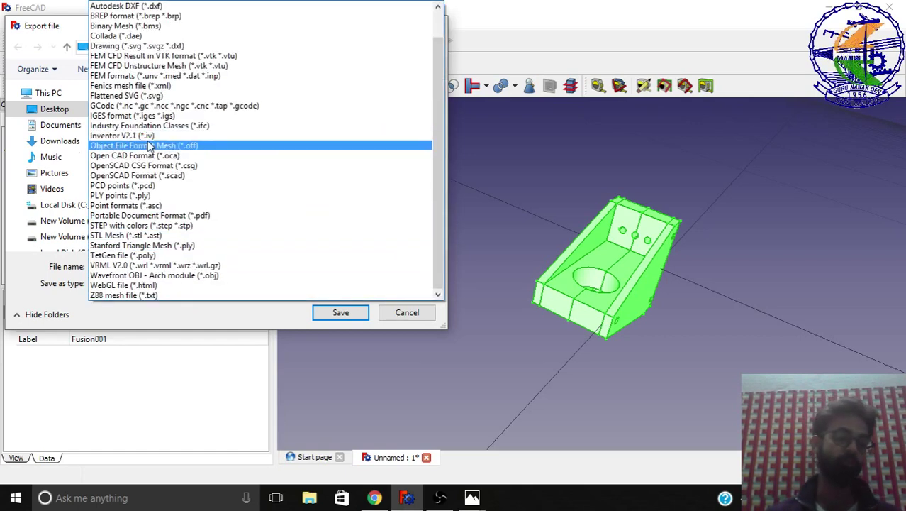
left_click(124, 236)
type("dr")
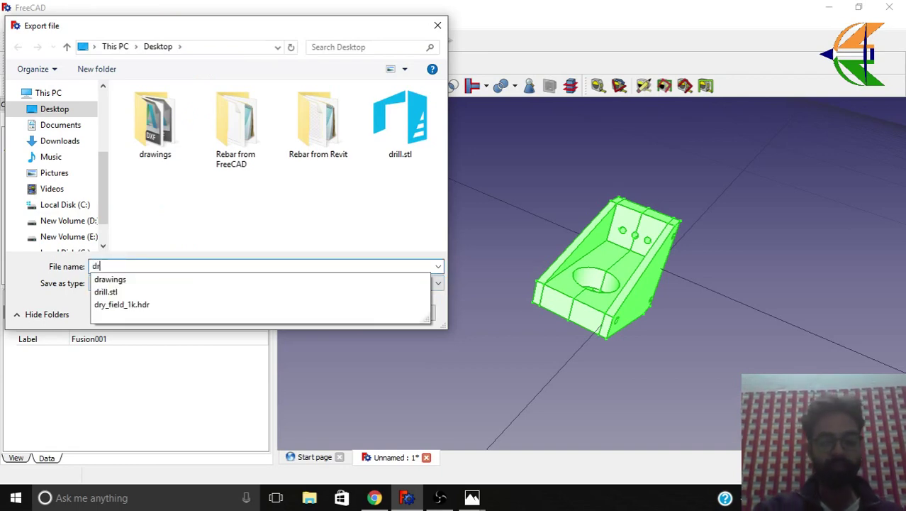
type("ill_bracket")
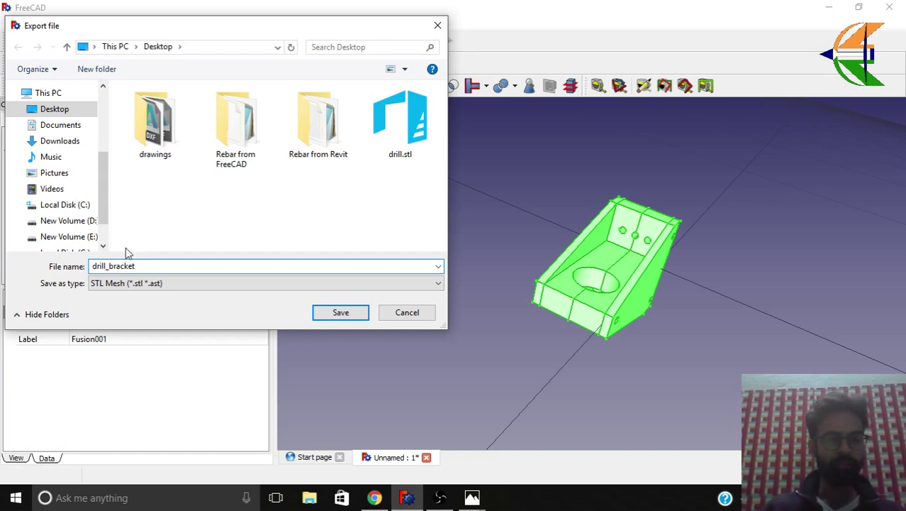
left_click(340, 314)
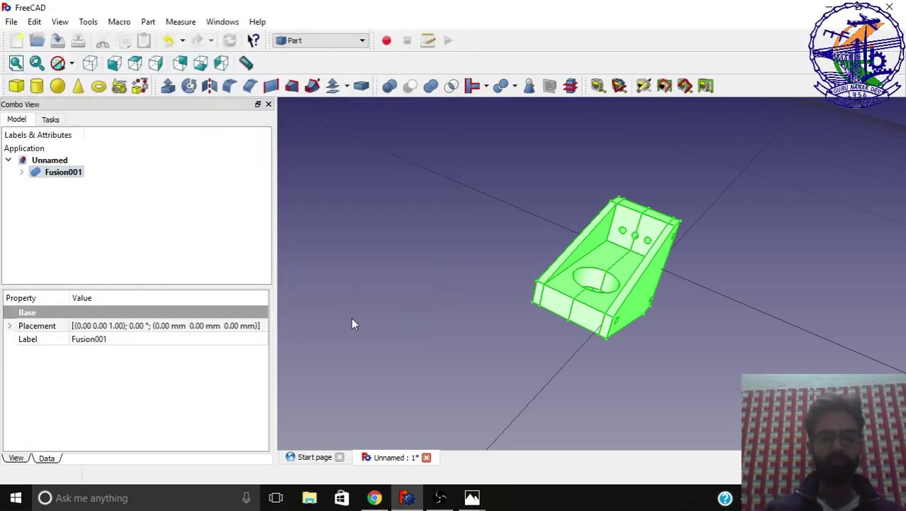
left_click(351, 317)
left_click(11, 21)
Step: Open drill_bracket.stl in a new document, orbit it, and switch to orthographic view
left_click(21, 55)
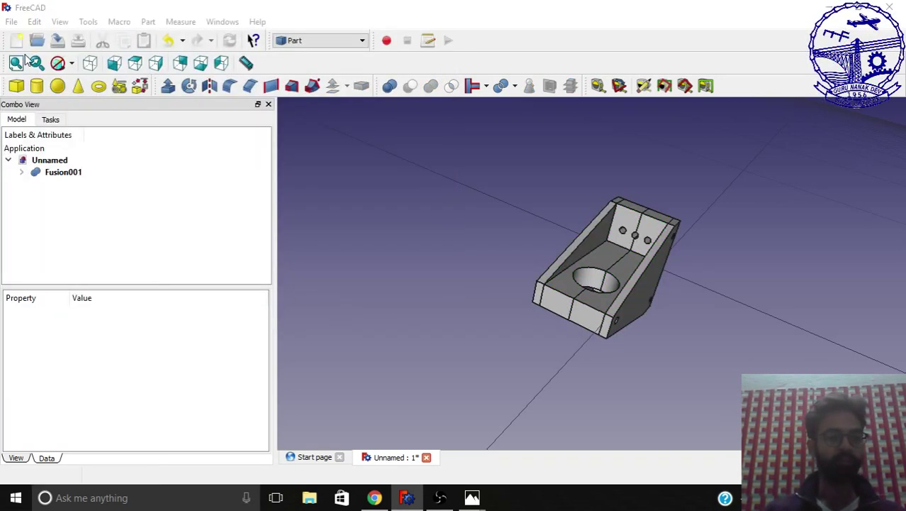
scroll(283, 212, "down", 3)
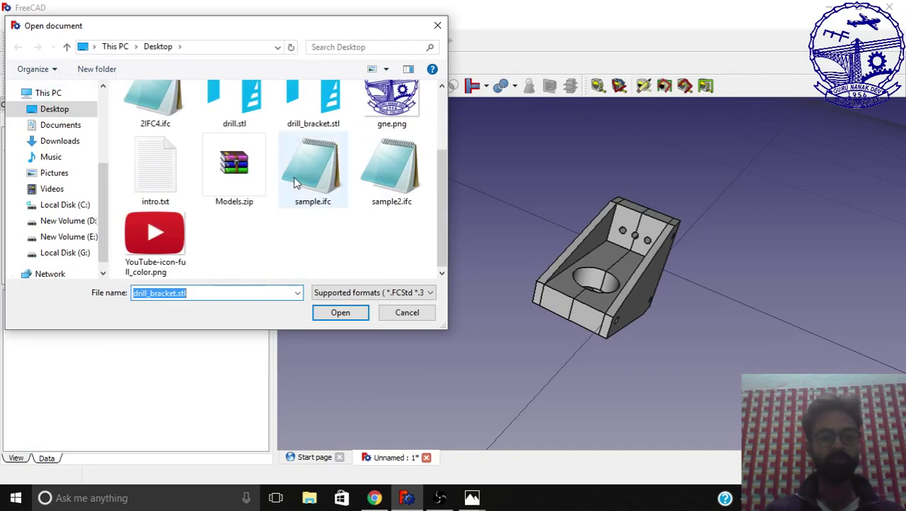
left_click(312, 107)
left_click(348, 316)
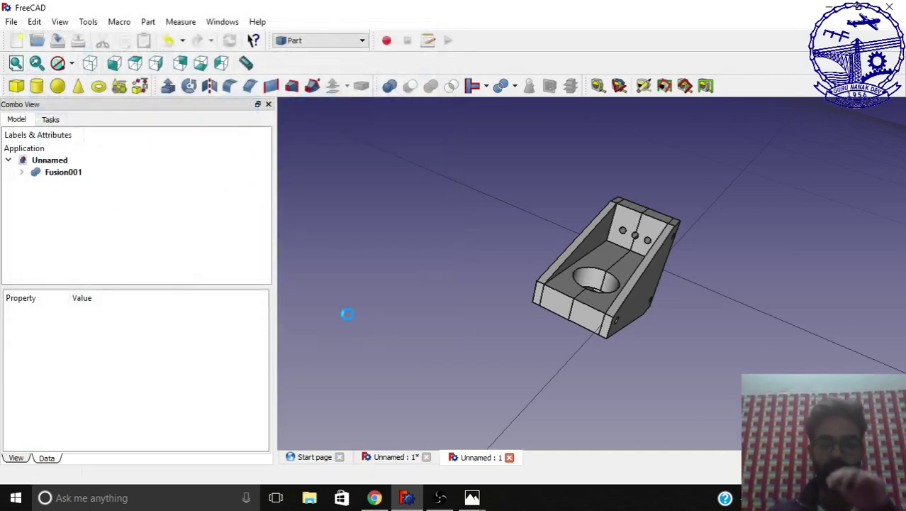
middle_click_drag(445, 419, 718, 306)
middle_click_drag(539, 318, 654, 353)
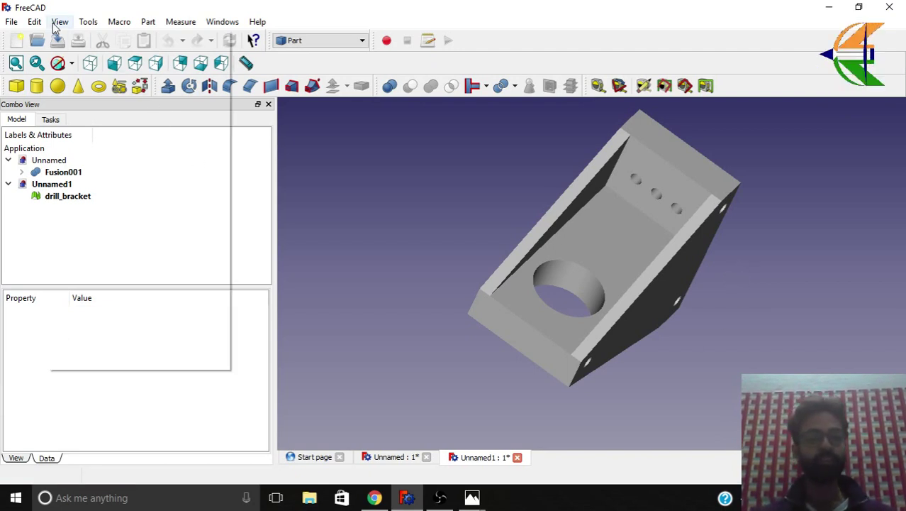
left_click(93, 53)
middle_click_drag(454, 185, 520, 218)
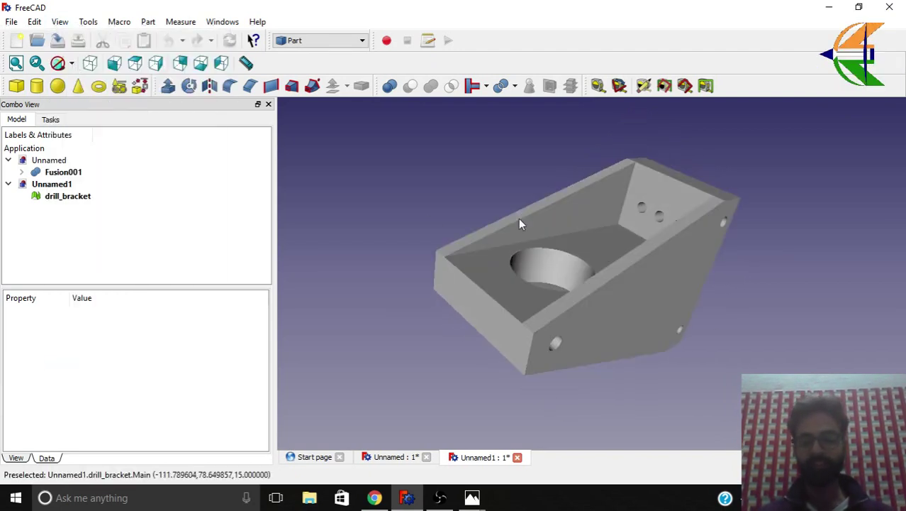